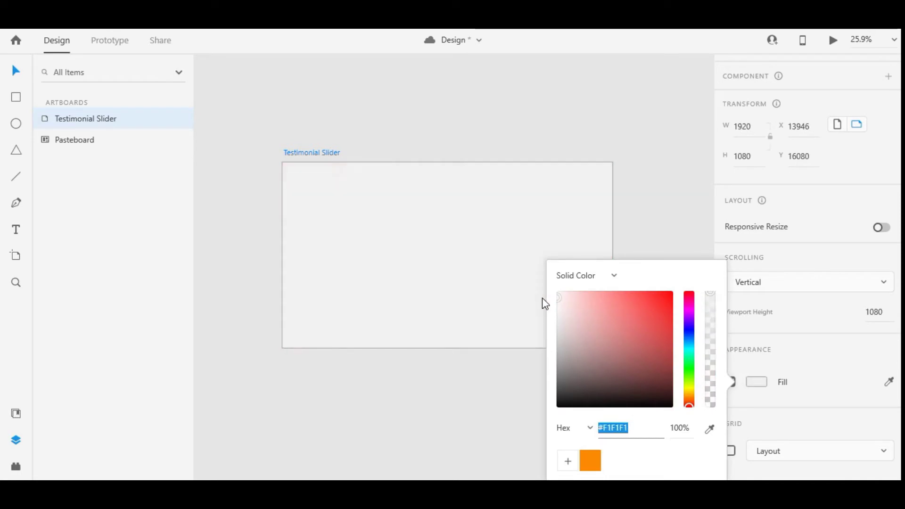
Draw a tall rectangle about 361 by 837 near the middle of the Testimonial Slider artboard
{"action": "left_click", "coordinate": [400, 362]}
{"action": "left_click", "coordinate": [411, 242]}
{"action": "left_click_drag", "start_coordinate": [458, 252], "coordinate": [443, 243]}
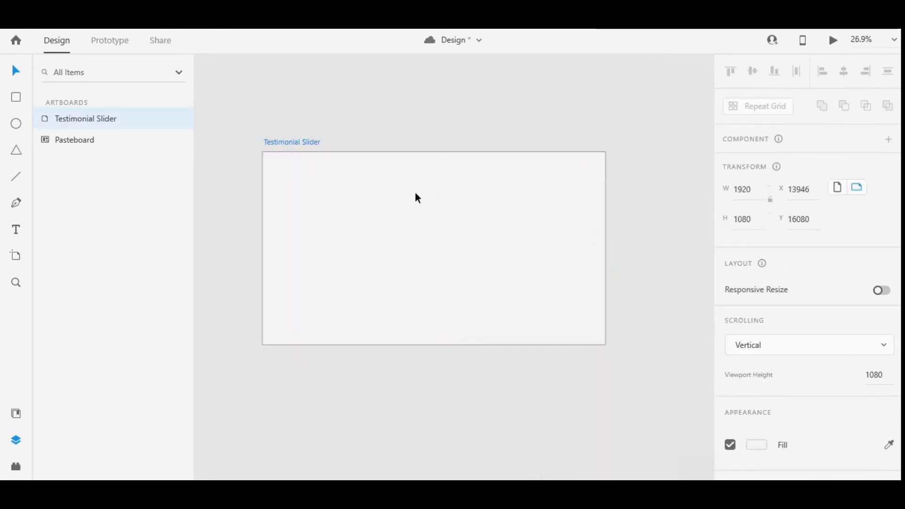
{"action": "scroll", "coordinate": [416, 197], "scroll_direction": "up", "scroll_amount": 3}
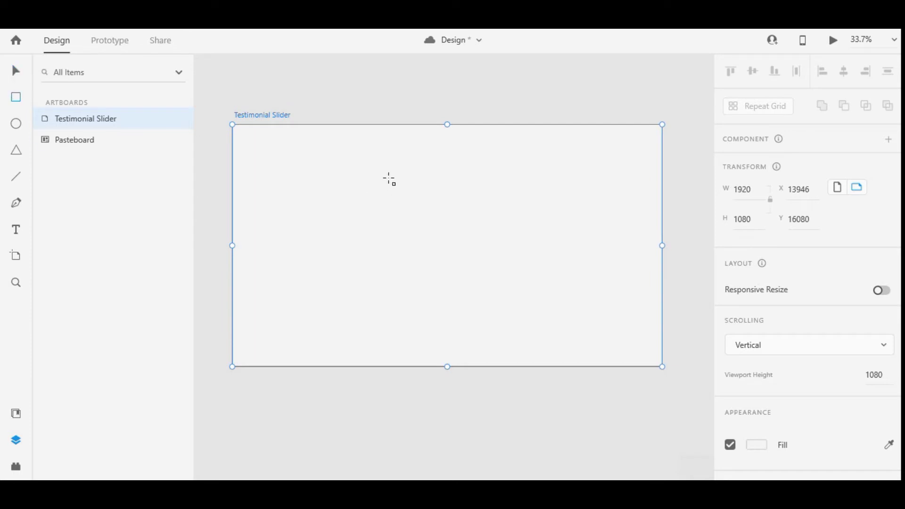
{"action": "mouse_move", "coordinate": [389, 154]}
{"action": "left_mouse_down"}
{"action": "mouse_move", "coordinate": [487, 338]}
{"action": "mouse_move", "coordinate": [470, 341]}
{"action": "left_mouse_up"}
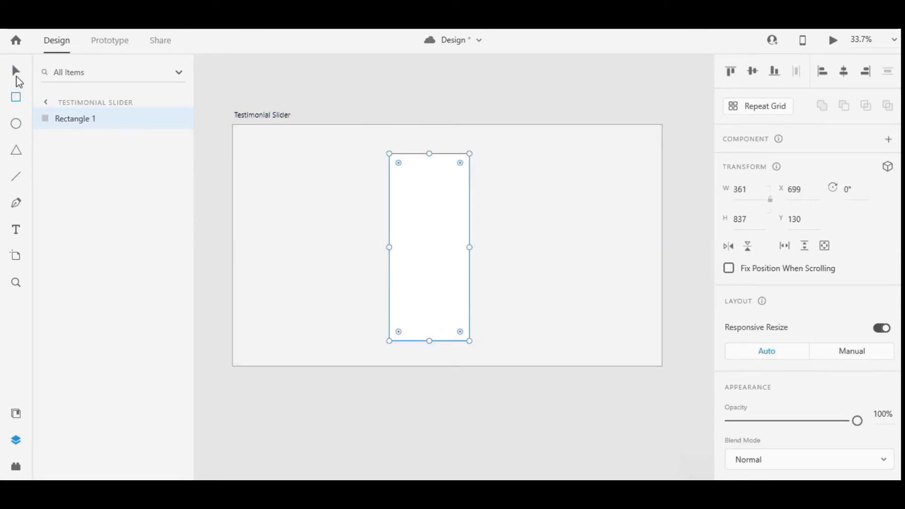
{"action": "left_click", "coordinate": [16, 73]}
Set the rectangle's width to 360 and line up two copies to its right with 40 px gaps
{"action": "left_click_drag", "start_coordinate": [424, 247], "coordinate": [599, 246]}
{"action": "left_click", "coordinate": [750, 192]}
{"action": "key", "text": "Down"}
{"action": "left_click_drag", "start_coordinate": [532, 248], "coordinate": [523, 247]}
{"action": "left_click_drag", "start_coordinate": [606, 220], "coordinate": [596, 220]}
Shorten the two copied rectangles from their upper edge to a height of 418
{"action": "left_click", "coordinate": [519, 184], "text": "shift"}
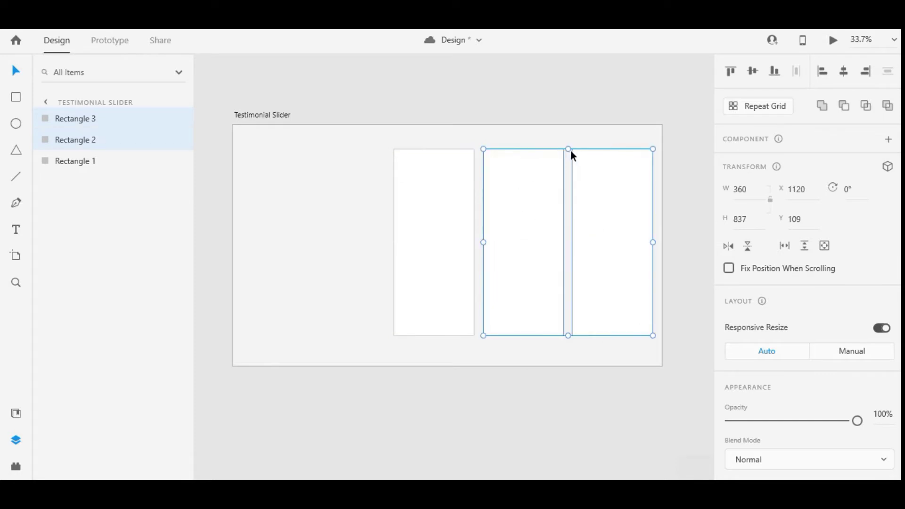
{"action": "left_click_drag", "start_coordinate": [571, 151], "coordinate": [576, 243]}
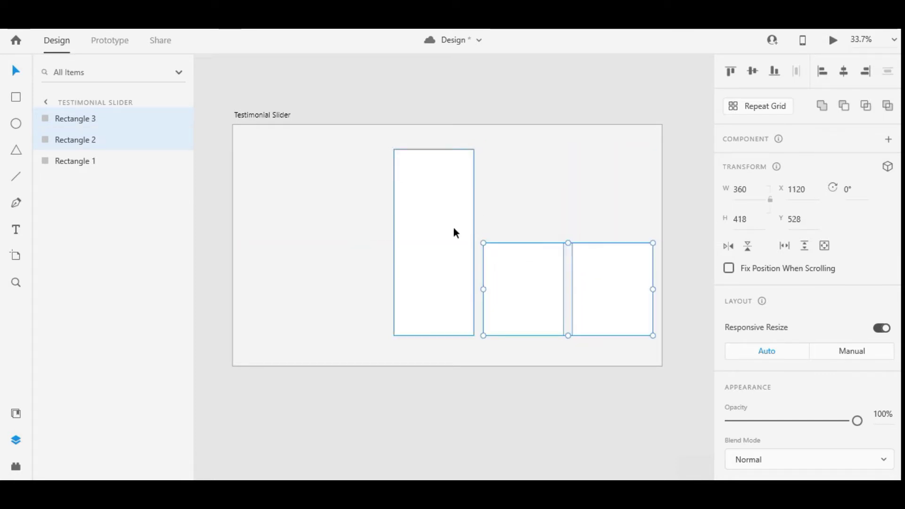
Give all three rectangles a corner radius of 20 and remove their borders
{"action": "left_click", "coordinate": [455, 233], "text": "shift"}
{"action": "scroll", "coordinate": [784, 265], "scroll_direction": "down", "scroll_amount": 5}
{"action": "left_click", "coordinate": [795, 302]}
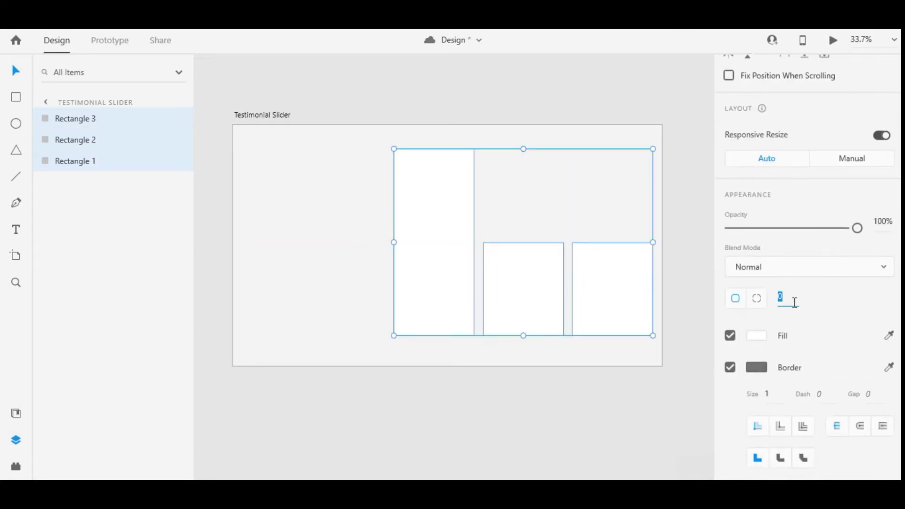
{"action": "type", "text": "20"}
{"action": "key", "text": "Return"}
{"action": "scroll", "coordinate": [755, 264], "scroll_direction": "down", "scroll_amount": 4}
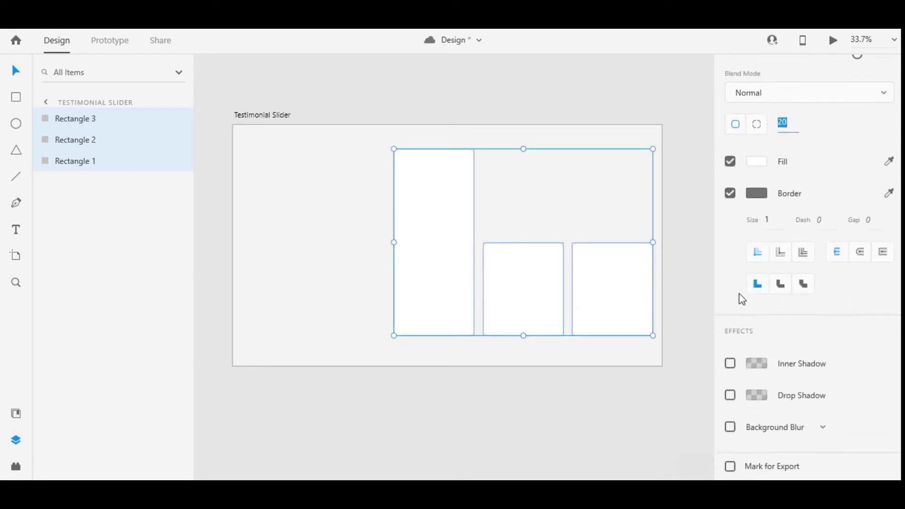
{"action": "left_click", "coordinate": [730, 193]}
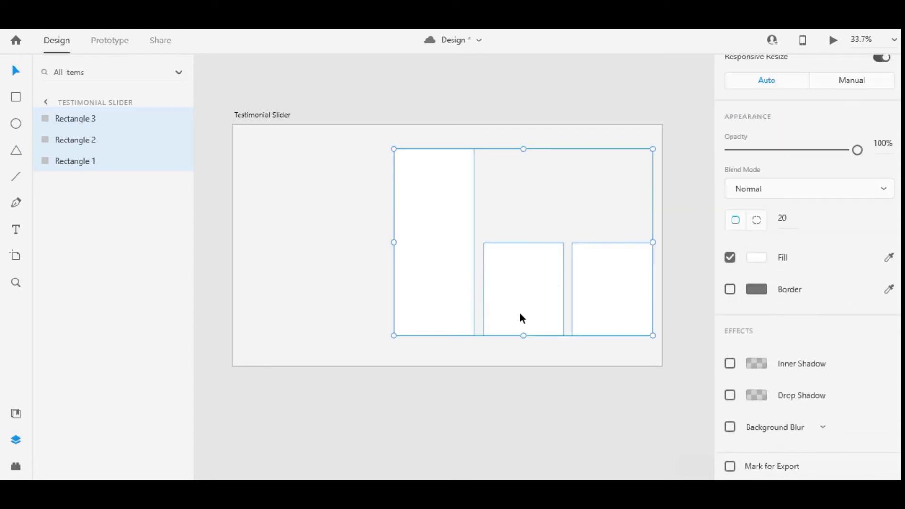
{"action": "left_click", "coordinate": [608, 287]}
{"action": "left_click", "coordinate": [543, 296], "text": "shift"}
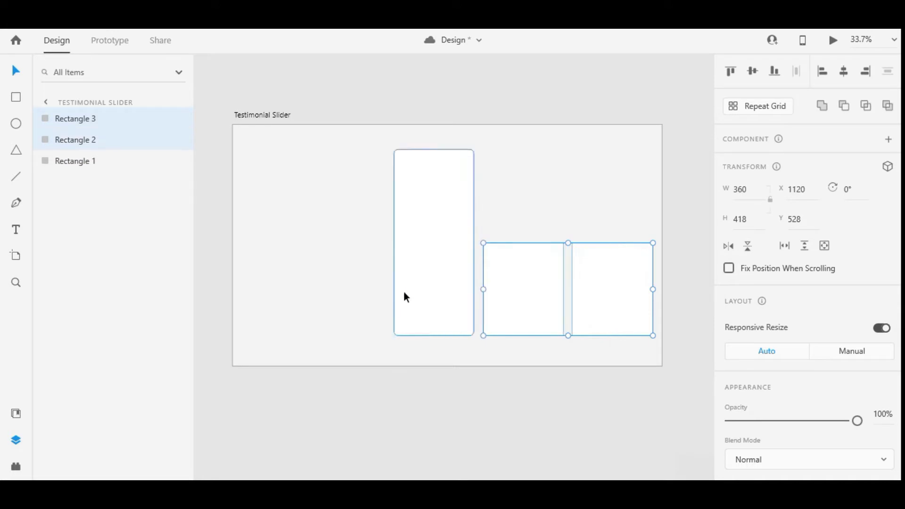
{"action": "left_click", "coordinate": [404, 297], "text": "shift"}
{"action": "scroll", "coordinate": [778, 330], "scroll_direction": "down", "scroll_amount": 6}
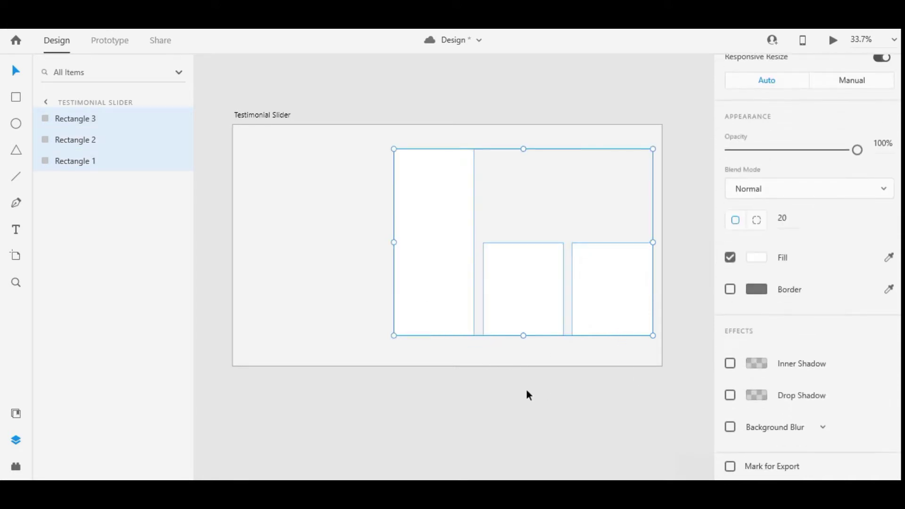
Fill the tall rectangle with the photo of the curly-haired woman from the Assects folder
{"action": "left_click", "coordinate": [445, 255]}
{"action": "key", "text": "alt+Tab"}
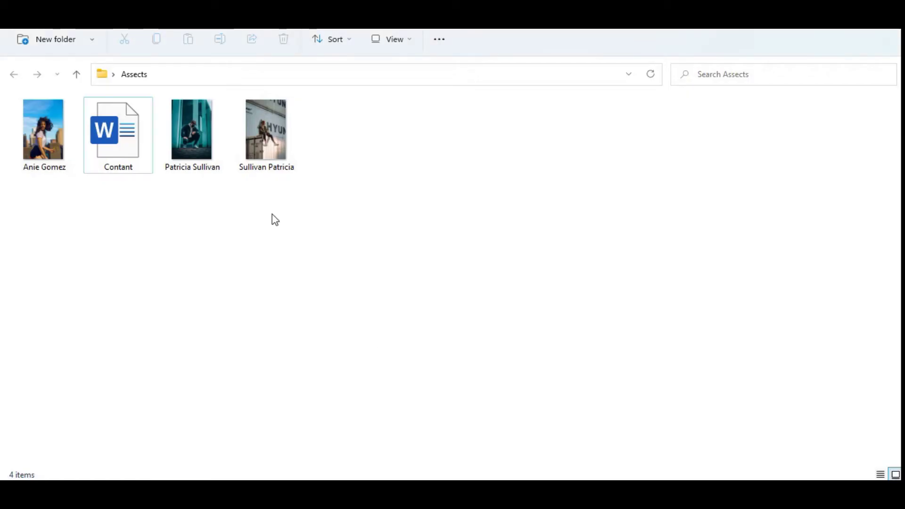
{"action": "left_click_drag", "start_coordinate": [47, 138], "coordinate": [333, 245]}
{"action": "key", "text": "alt+Tab"}
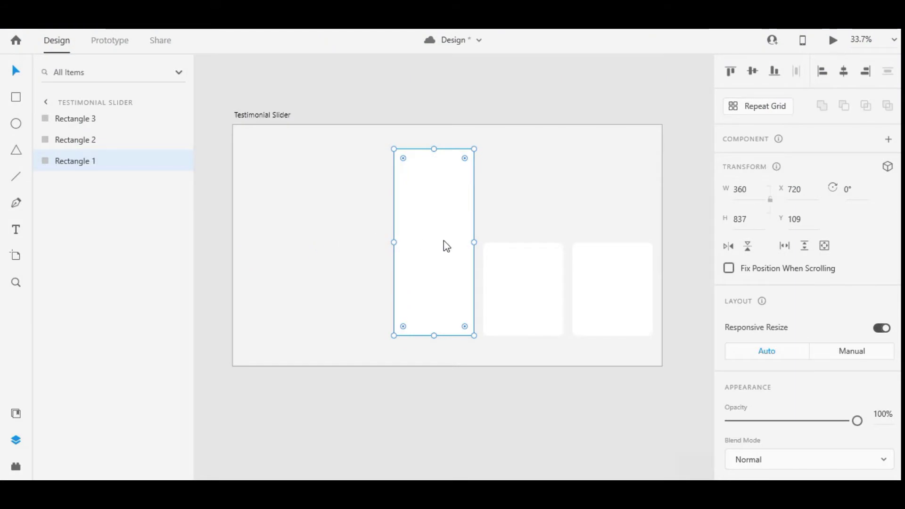
{"action": "left_click_drag", "start_coordinate": [443, 241], "coordinate": [443, 255]}
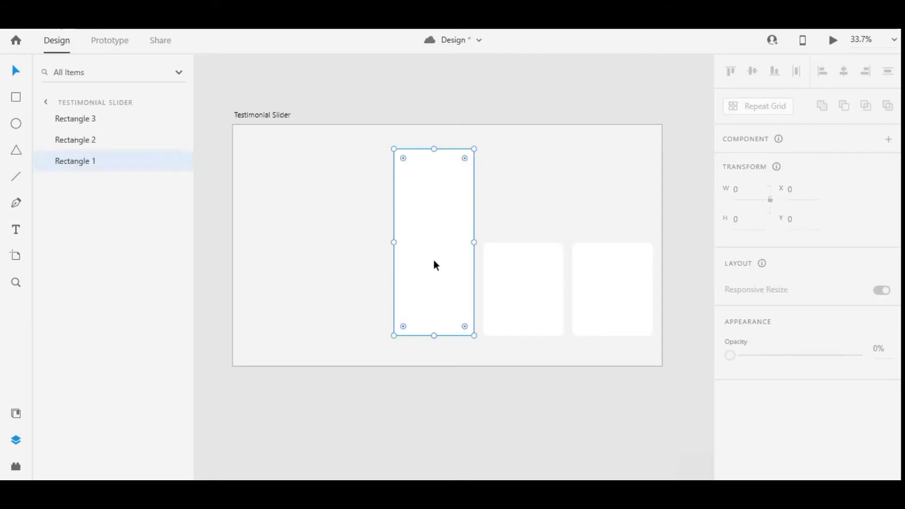
{"action": "key", "text": "alt+Tab"}
{"action": "left_click_drag", "start_coordinate": [65, 128], "coordinate": [428, 251]}
{"action": "key", "text": "alt+Tab"}
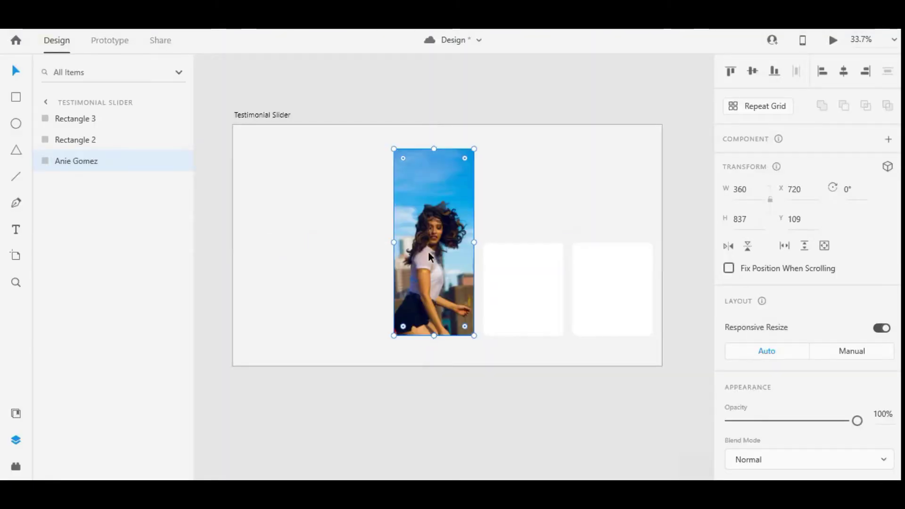
Enlarge the woman's photo inside its tall frame and reposition it upward so she fills the frame
{"action": "double_click", "coordinate": [428, 251]}
{"action": "left_click_drag", "start_coordinate": [495, 338], "coordinate": [527, 385]}
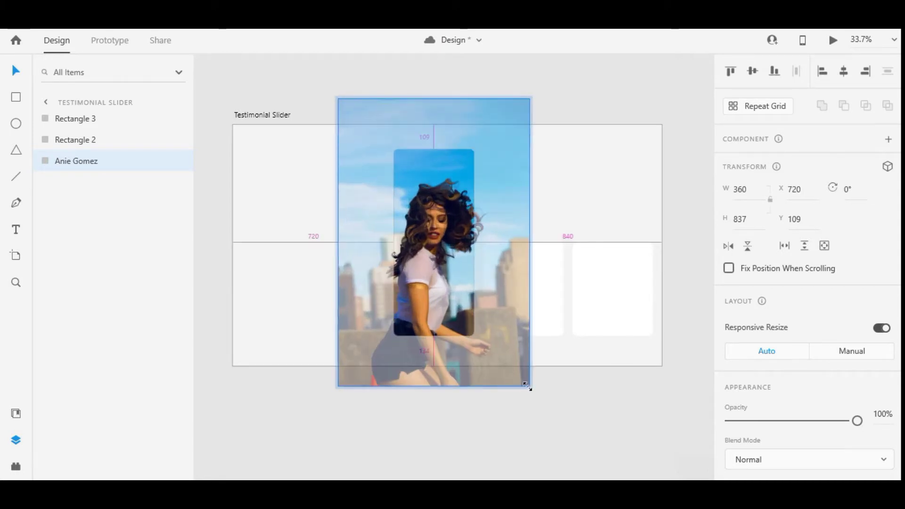
{"action": "left_click_drag", "start_coordinate": [454, 302], "coordinate": [460, 272]}
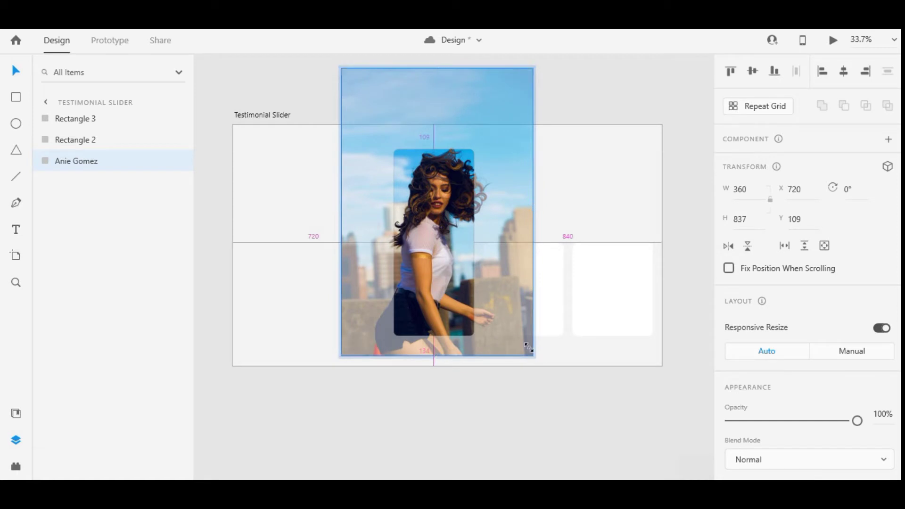
{"action": "left_click_drag", "start_coordinate": [529, 348], "coordinate": [518, 334]}
{"action": "key", "text": "Escape"}
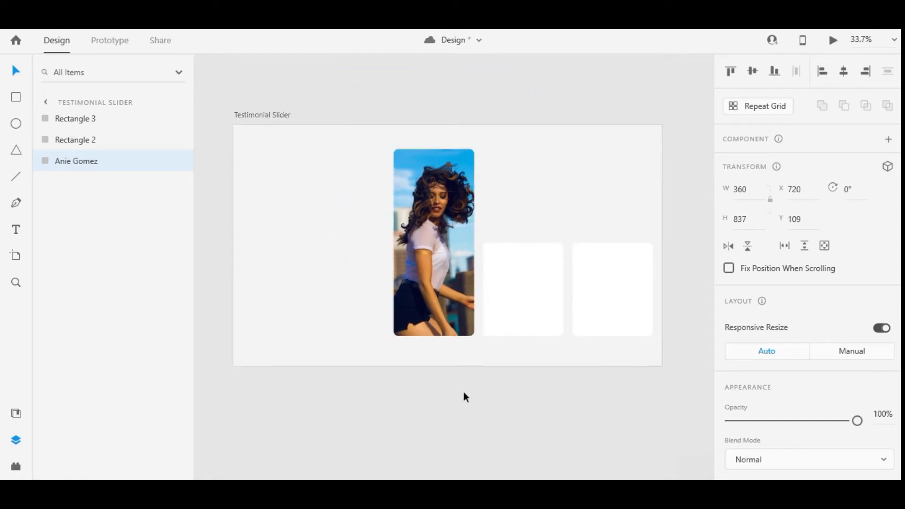
{"action": "left_click", "coordinate": [464, 395]}
{"action": "double_click", "coordinate": [439, 274]}
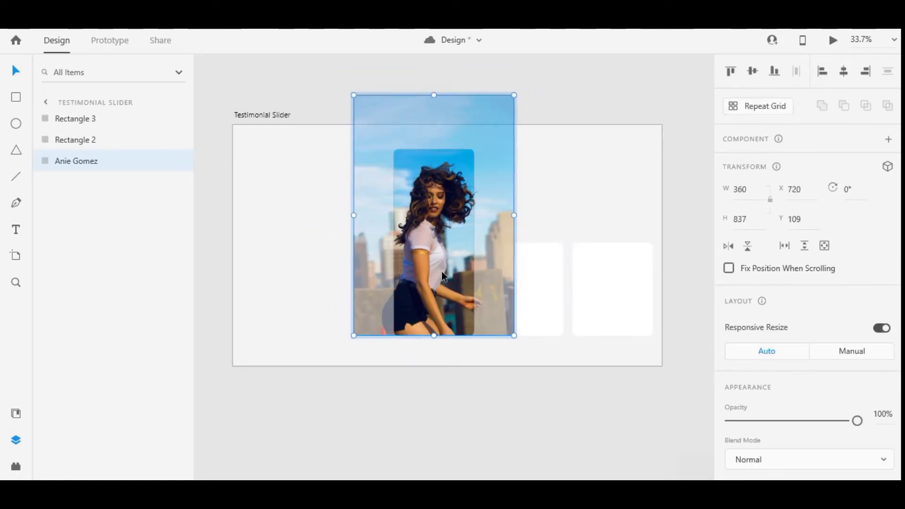
{"action": "left_click", "coordinate": [485, 366]}
Fill the middle rectangle with the crouching man's photo and the right rectangle with the seated man's photo from the Assects folder
{"action": "left_click", "coordinate": [506, 281]}
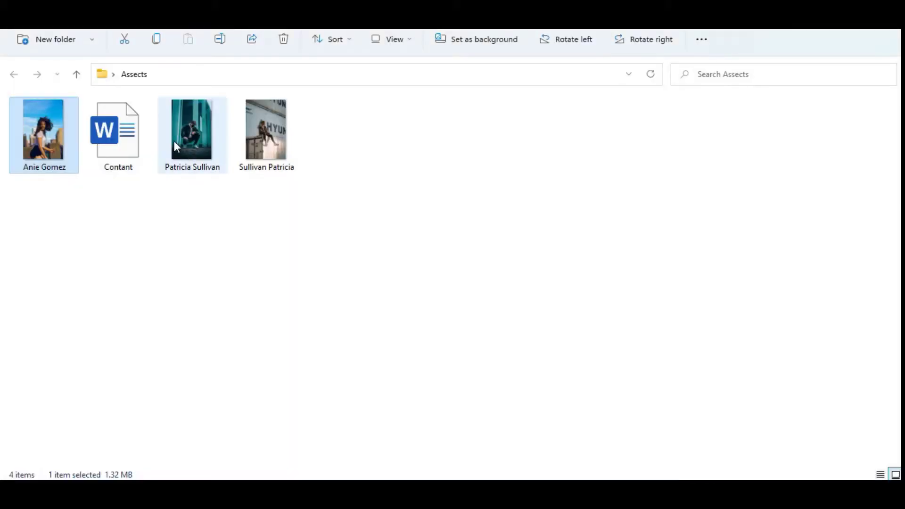
{"action": "left_click_drag", "start_coordinate": [174, 141], "coordinate": [204, 178]}
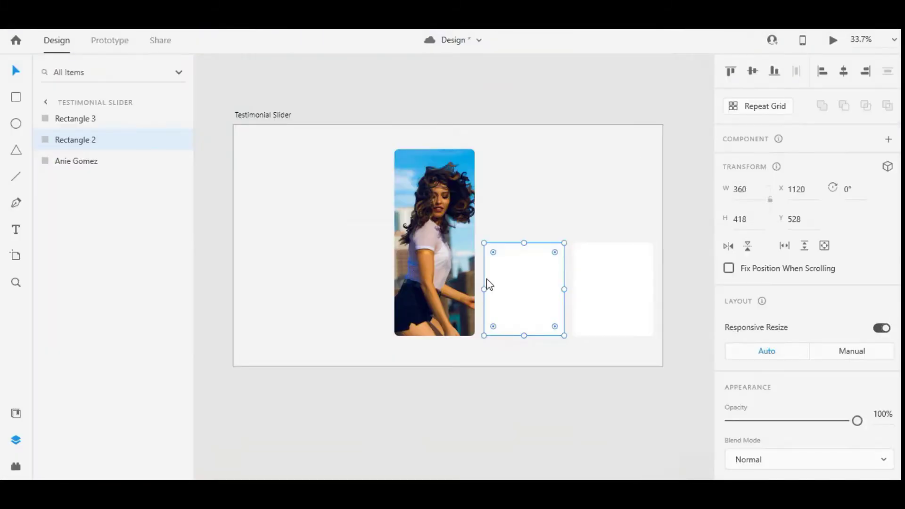
{"action": "left_click_drag", "start_coordinate": [485, 285], "coordinate": [520, 286]}
{"action": "key", "text": "super+Tab"}
{"action": "left_click", "coordinate": [601, 152]}
{"action": "left_click", "coordinate": [277, 131]}
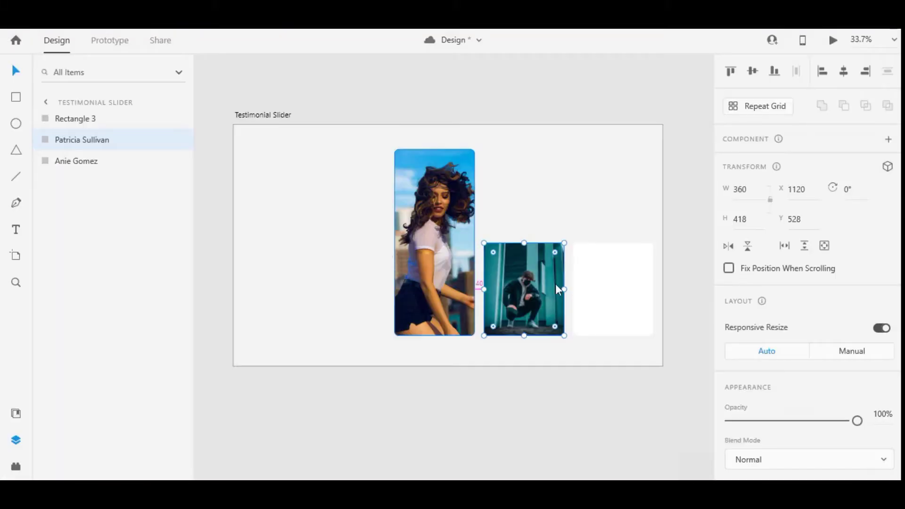
{"action": "left_click_drag", "start_coordinate": [555, 284], "coordinate": [584, 293]}
Enlarge the photos inside the two short frames and shift the seated man's photo slightly upward
{"action": "double_click", "coordinate": [513, 293]}
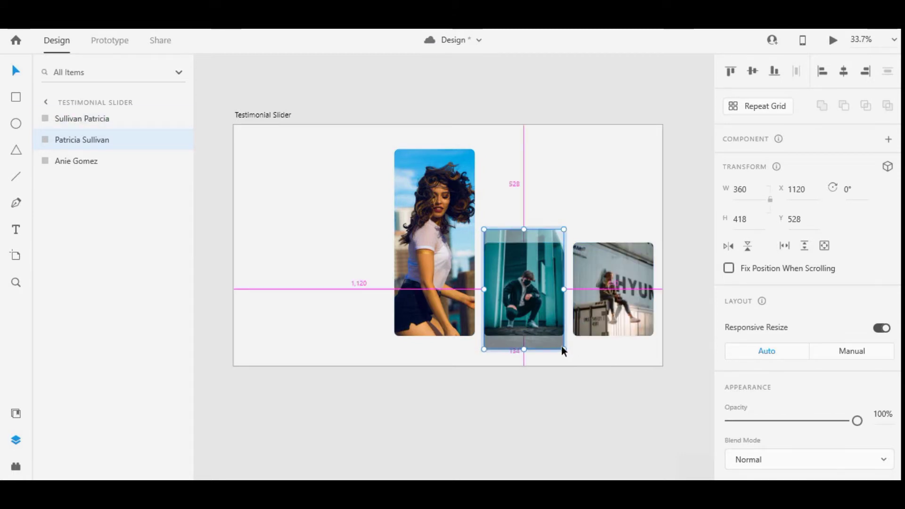
{"action": "left_click_drag", "start_coordinate": [564, 349], "coordinate": [575, 367]}
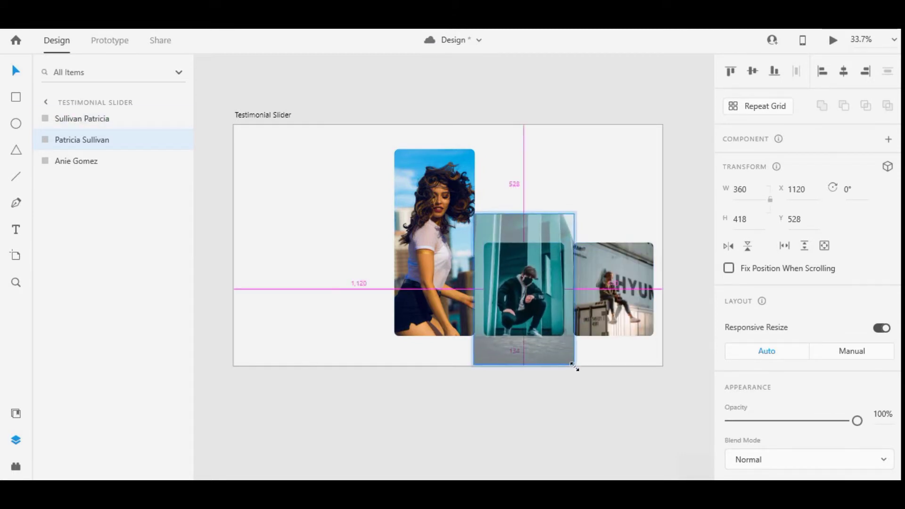
{"action": "double_click", "coordinate": [622, 321]}
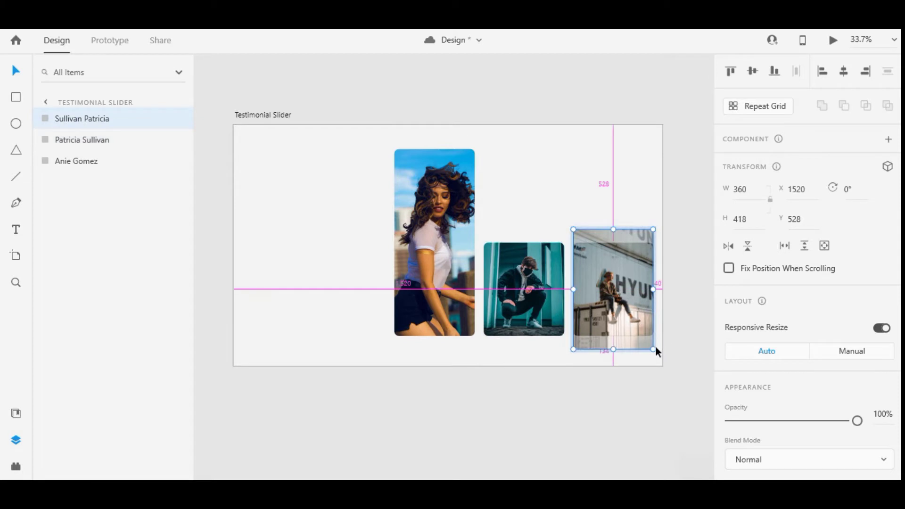
{"action": "left_click_drag", "start_coordinate": [656, 351], "coordinate": [672, 375]}
{"action": "left_click_drag", "start_coordinate": [608, 305], "coordinate": [607, 298]}
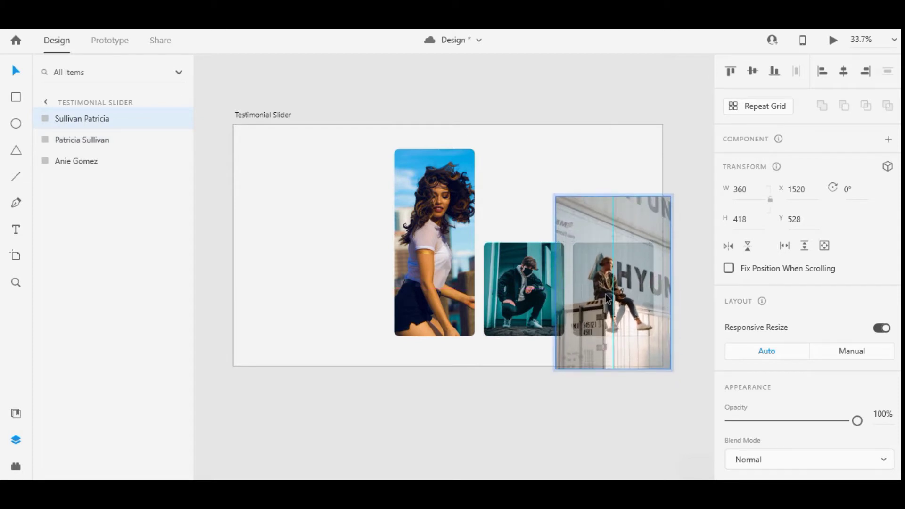
{"action": "left_click", "coordinate": [593, 393]}
{"action": "left_click", "coordinate": [542, 302]}
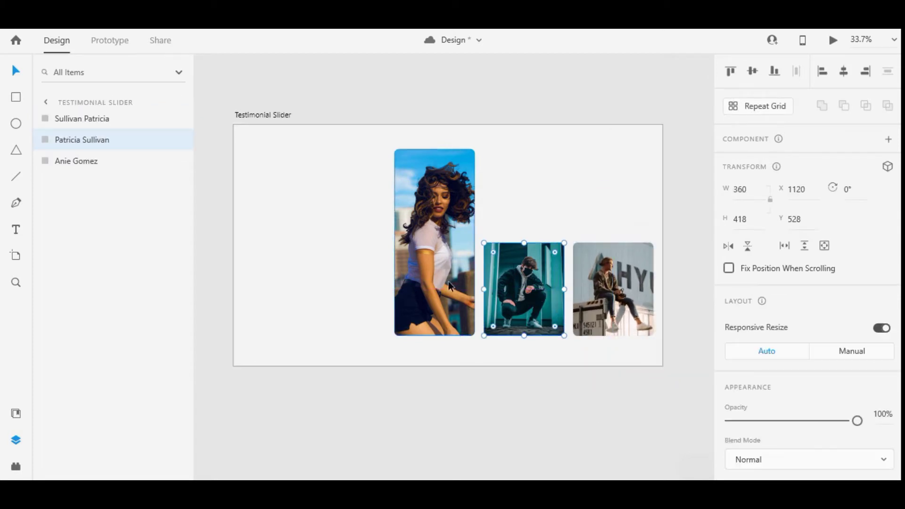
{"action": "left_click", "coordinate": [449, 283], "text": "shift"}
{"action": "left_click", "coordinate": [608, 301]}
{"action": "left_click_drag", "start_coordinate": [553, 374], "coordinate": [533, 361]}
{"action": "left_click", "coordinate": [403, 338]}
{"action": "left_click_drag", "start_coordinate": [415, 360], "coordinate": [494, 358]}
Search the Icons 4 Design plugin for "quo" and insert the quote-left icon
{"action": "left_click", "coordinate": [18, 467]}
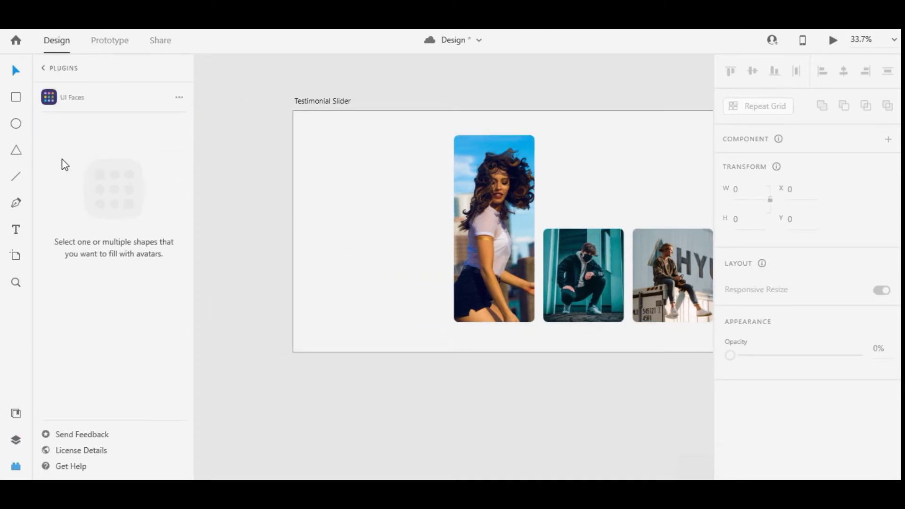
{"action": "left_click", "coordinate": [42, 70]}
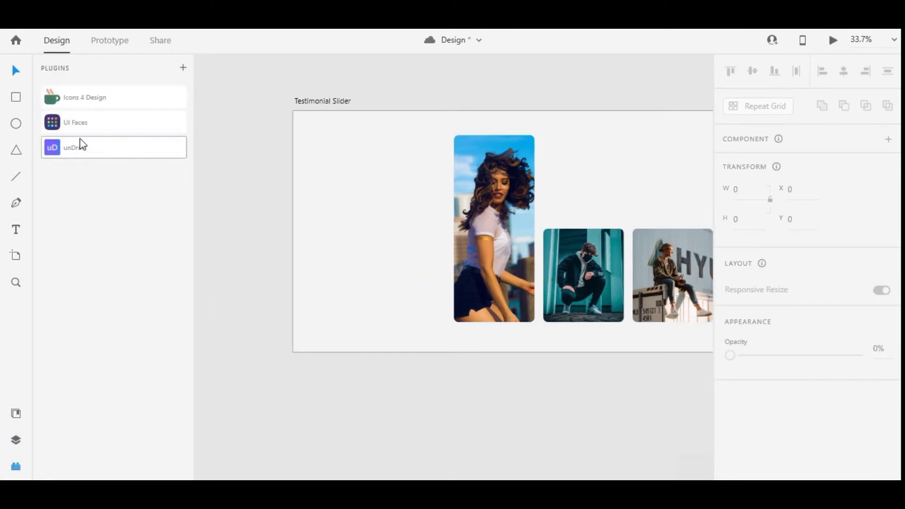
{"action": "left_click", "coordinate": [95, 98]}
{"action": "type", "text": "qu"}
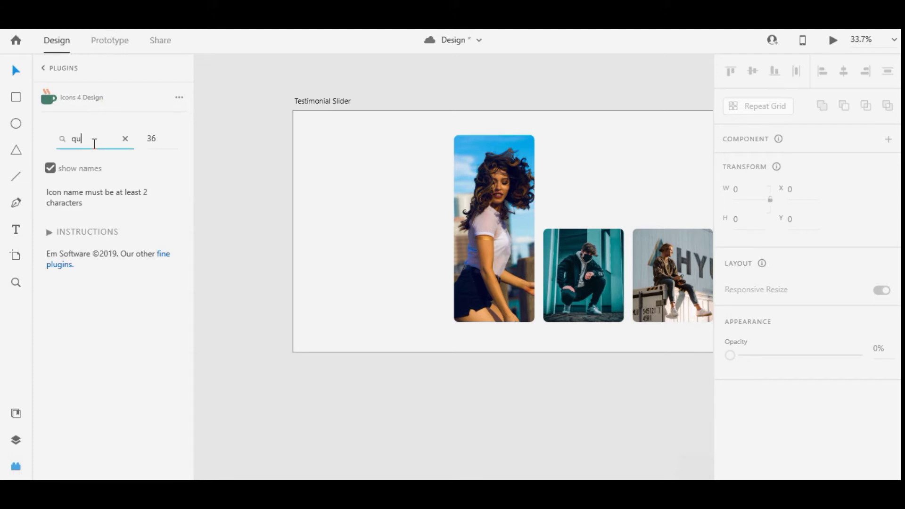
{"action": "type", "text": "or"}
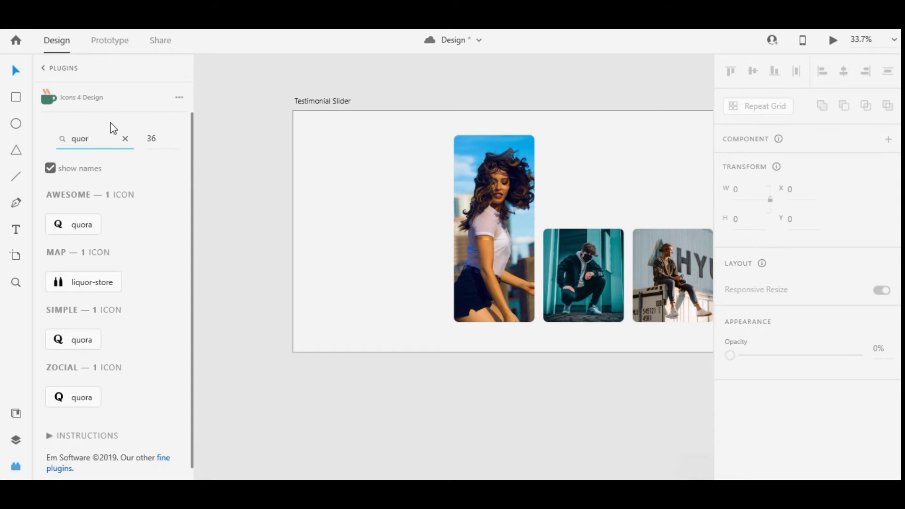
{"action": "key", "text": "BackSpace"}
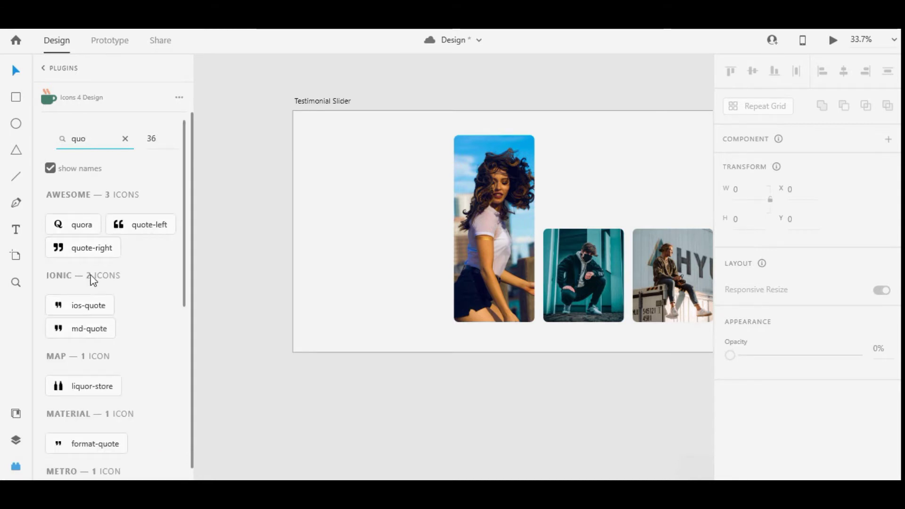
{"action": "left_click", "coordinate": [141, 230]}
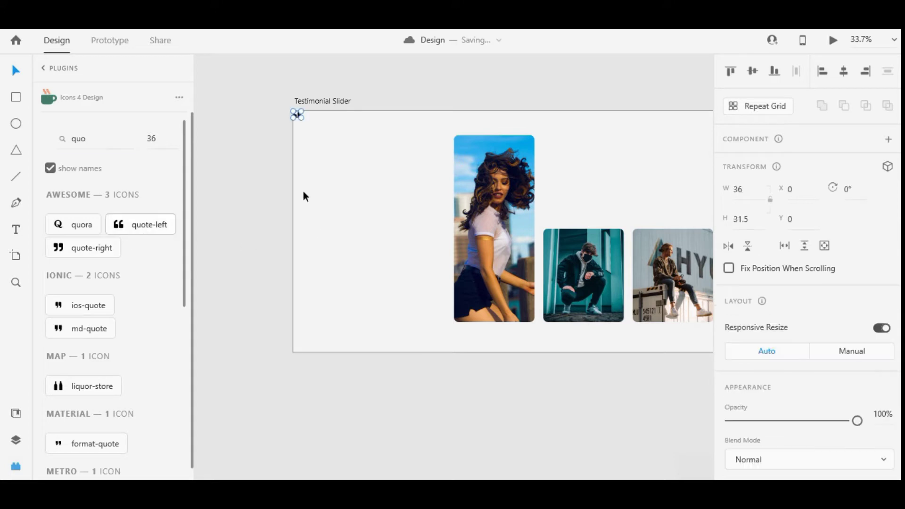
Enlarge the quote icon in the empty area left of the tall photo and change its fill to white
{"action": "left_click_drag", "start_coordinate": [303, 121], "coordinate": [338, 200]}
{"action": "scroll", "coordinate": [354, 211], "scroll_direction": "down", "scroll_amount": 3}
{"action": "scroll", "coordinate": [782, 320], "scroll_direction": "down", "scroll_amount": 5}
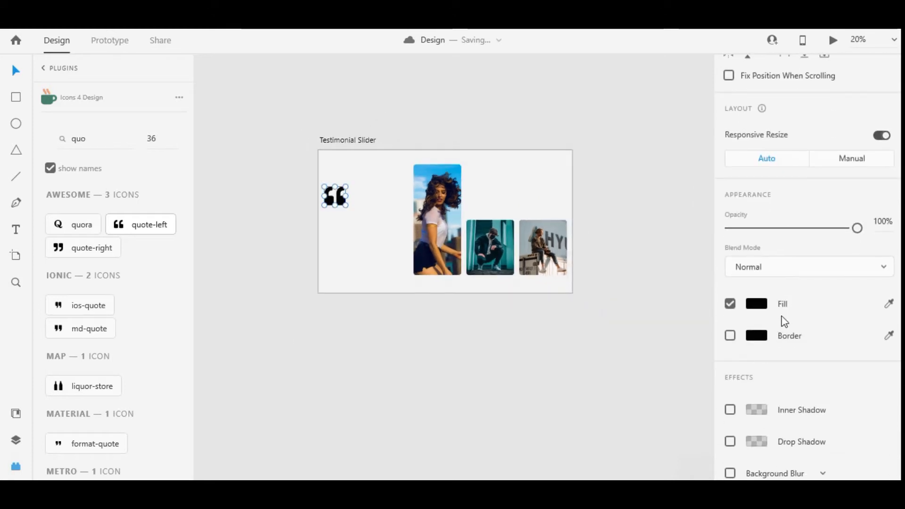
{"action": "left_click", "coordinate": [757, 304]}
{"action": "left_click_drag", "start_coordinate": [566, 240], "coordinate": [485, 216]}
{"action": "left_click", "coordinate": [381, 208]}
Draw an area text box about 615 by 276 over the lower part of the quote icon
{"action": "scroll", "coordinate": [361, 209], "scroll_direction": "up", "scroll_amount": 4}
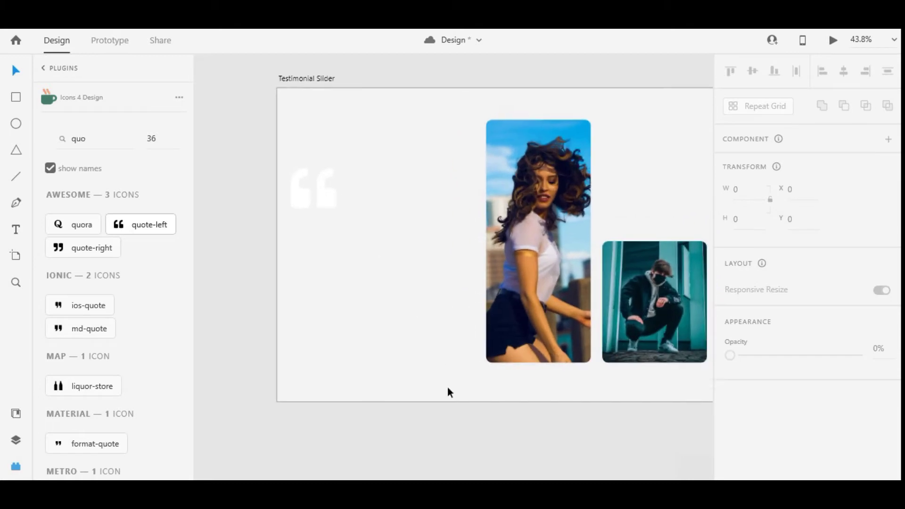
{"action": "key", "text": "t"}
{"action": "left_click", "coordinate": [291, 192]}
{"action": "left_click_drag", "start_coordinate": [286, 196], "coordinate": [466, 277]}
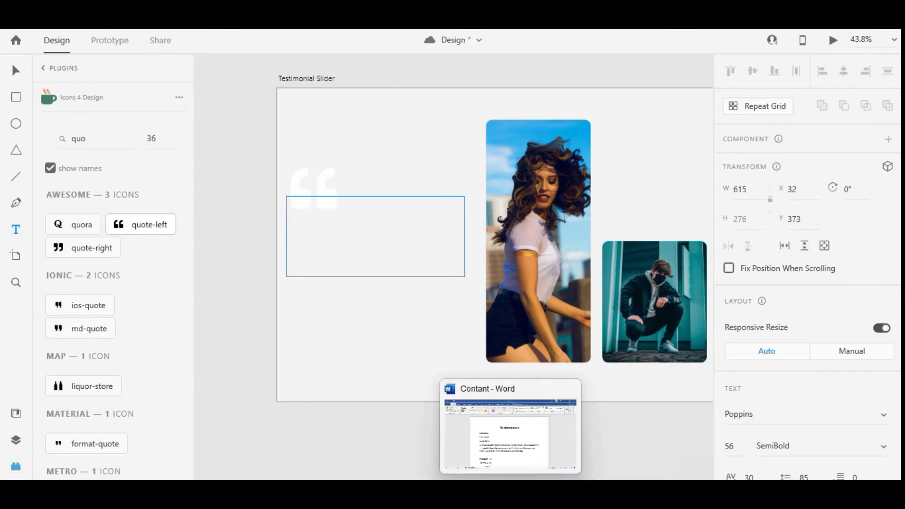
Copy the Testimonial 1 paragraph from the Word document and paste it into the text box in Adobe XD
{"action": "left_click", "coordinate": [516, 491]}
{"action": "left_click_drag", "start_coordinate": [242, 319], "coordinate": [537, 366]}
{"action": "key", "text": "ctrl+c"}
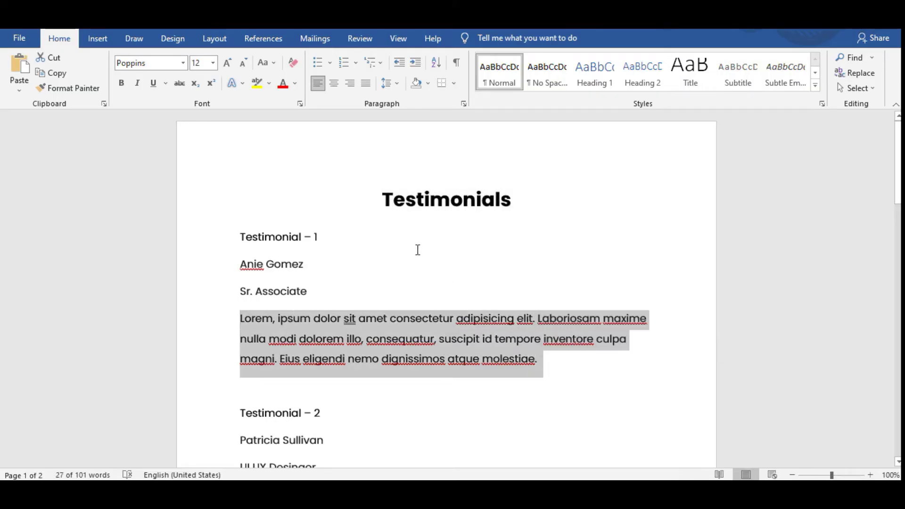
{"action": "key", "text": "alt+Tab"}
{"action": "key", "text": "ctrl+v"}
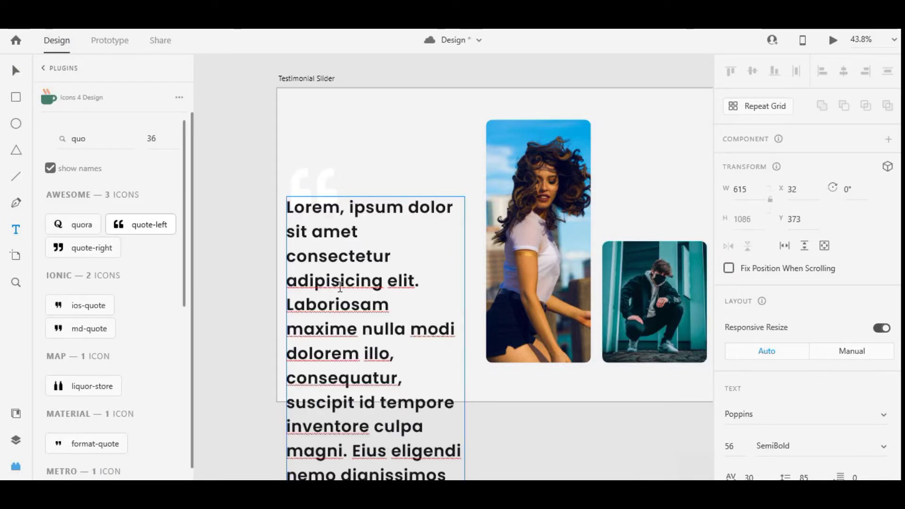
Set the whole testimonial paragraph to font size 20 and Regular weight
{"action": "key", "text": "ctrl+a"}
{"action": "scroll", "coordinate": [797, 280], "scroll_direction": "down", "scroll_amount": 3}
{"action": "left_click", "coordinate": [730, 317]}
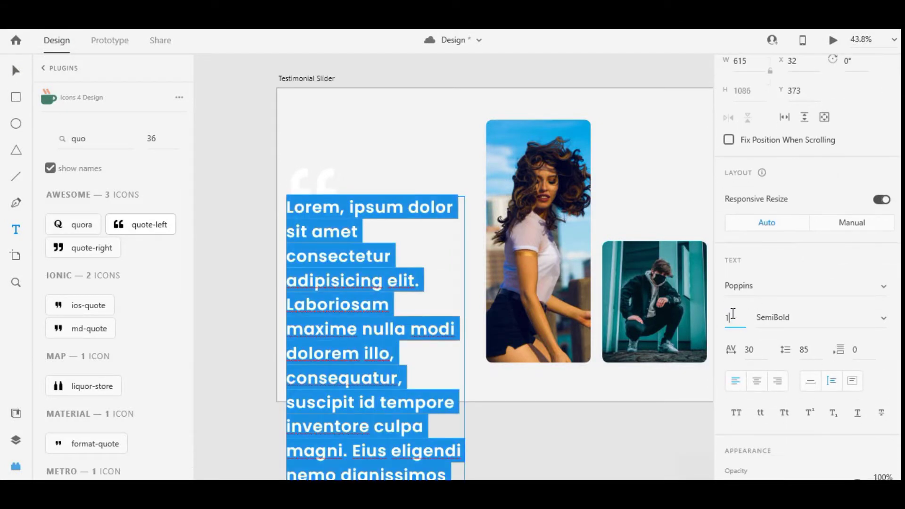
{"action": "type", "text": "20"}
{"action": "key", "text": "Return"}
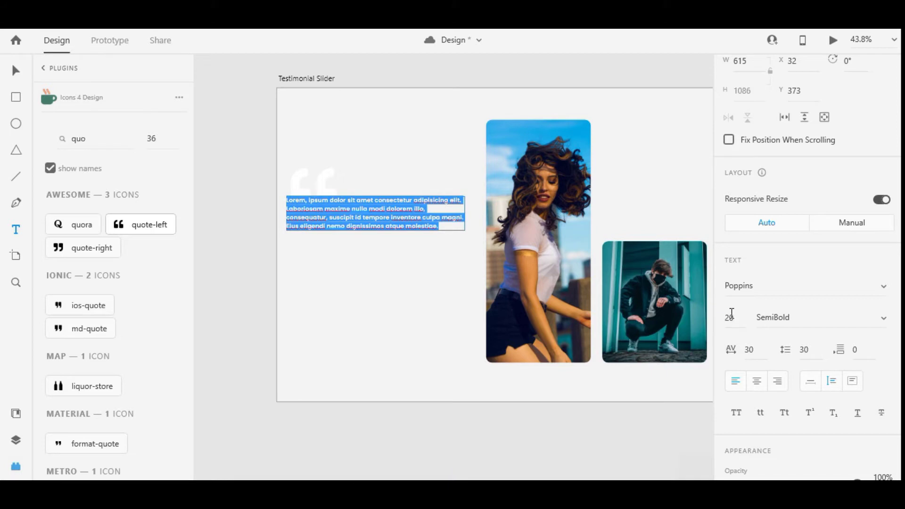
{"action": "left_click", "coordinate": [801, 321]}
{"action": "key", "text": "Up"}
{"action": "key", "text": "Up"}
{"action": "key", "text": "Up"}
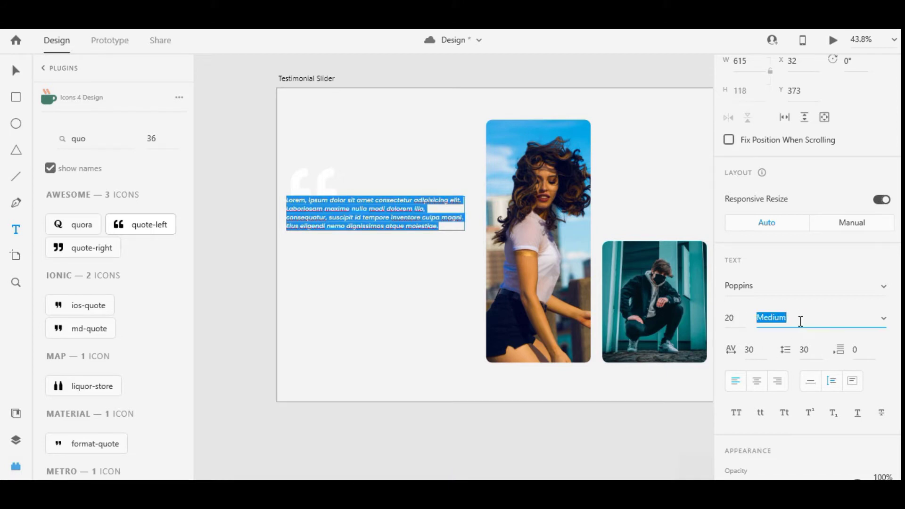
{"action": "key", "text": "Return"}
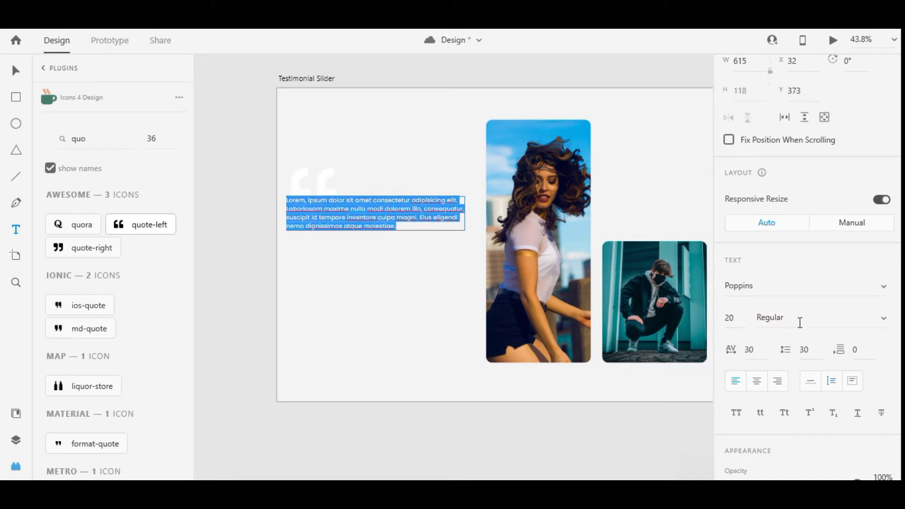
Increase the testimonial paragraph's line spacing to 41 and finish editing the text
{"action": "left_click", "coordinate": [804, 349]}
{"action": "key", "text": "Up"}
{"action": "key", "text": "Up"}
{"action": "key", "text": "Up"}
{"action": "key", "text": "Up"}
{"action": "key", "text": "Up"}
{"action": "key", "text": "Up"}
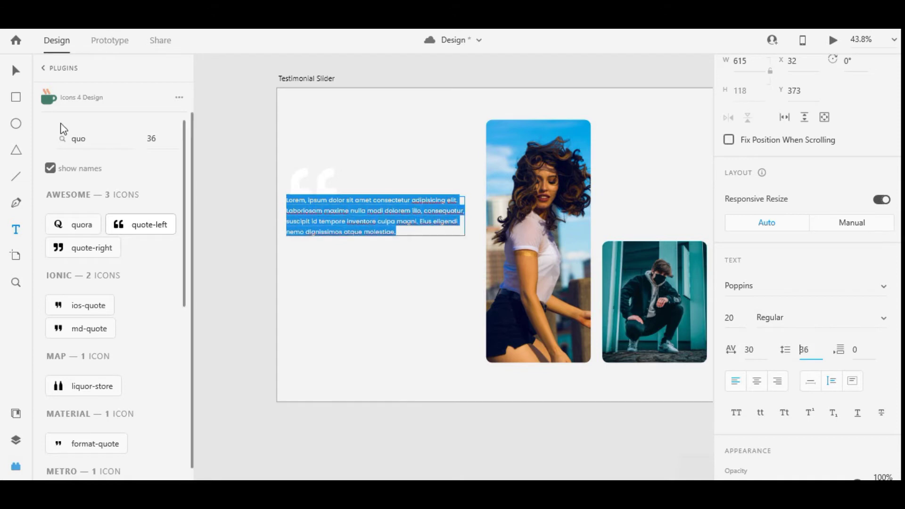
{"action": "key", "text": "Up"}
{"action": "key", "text": "Up"}
{"action": "key", "text": "Up"}
{"action": "key", "text": "Up"}
{"action": "key", "text": "Up"}
{"action": "left_click", "coordinate": [16, 71]}
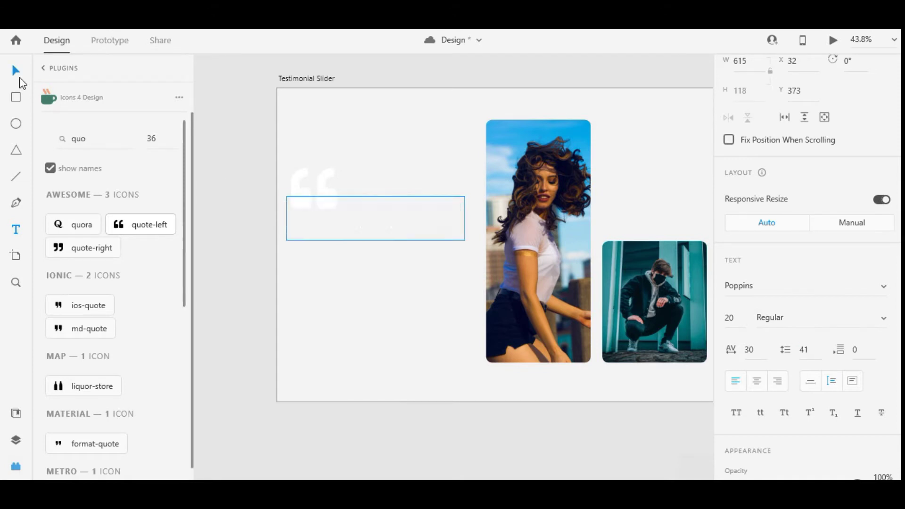
Increase the testimonial paragraph's font size to 24
{"action": "left_click", "coordinate": [729, 323]}
{"action": "key", "text": "Up"}
{"action": "key", "text": "Up"}
{"action": "key", "text": "Up"}
{"action": "key", "text": "Up"}
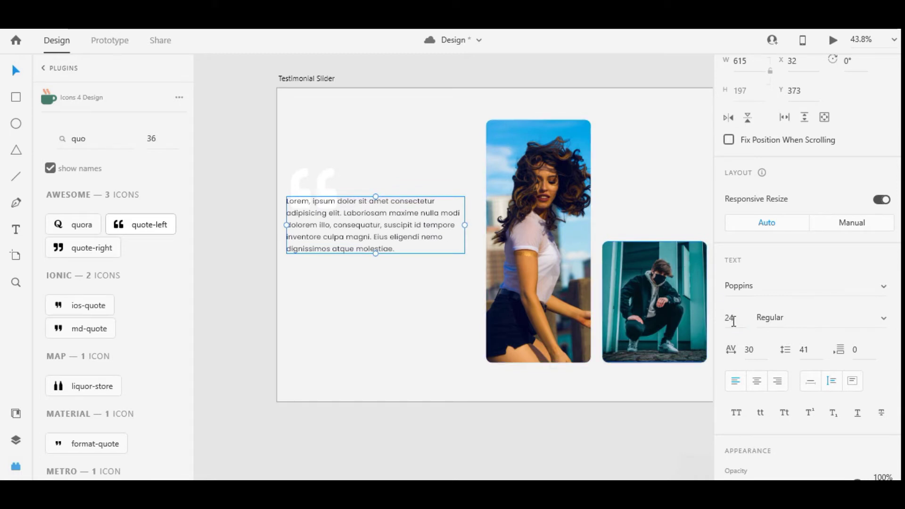
Shift the testimonial text box to about X 47, Y 368 and raise its font size to 28
{"action": "scroll", "coordinate": [392, 239], "scroll_direction": "up", "scroll_amount": 2}
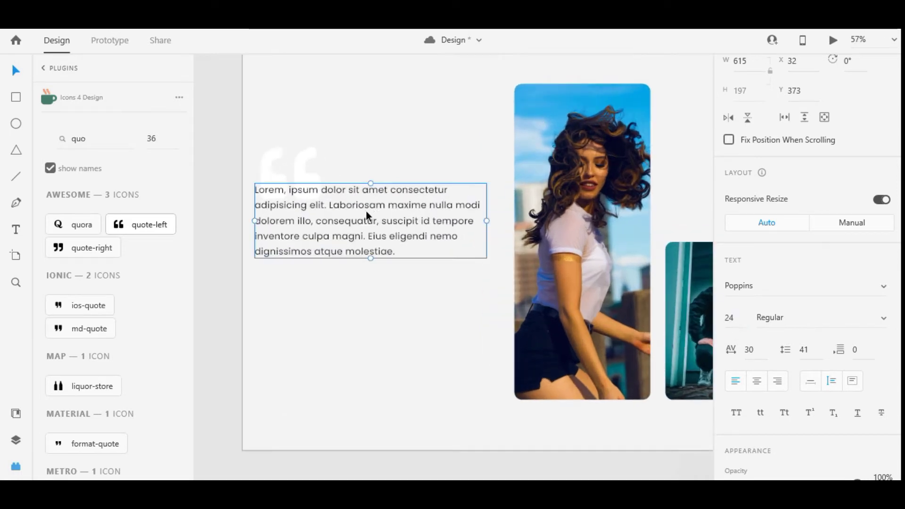
{"action": "left_click_drag", "start_coordinate": [366, 210], "coordinate": [372, 208]}
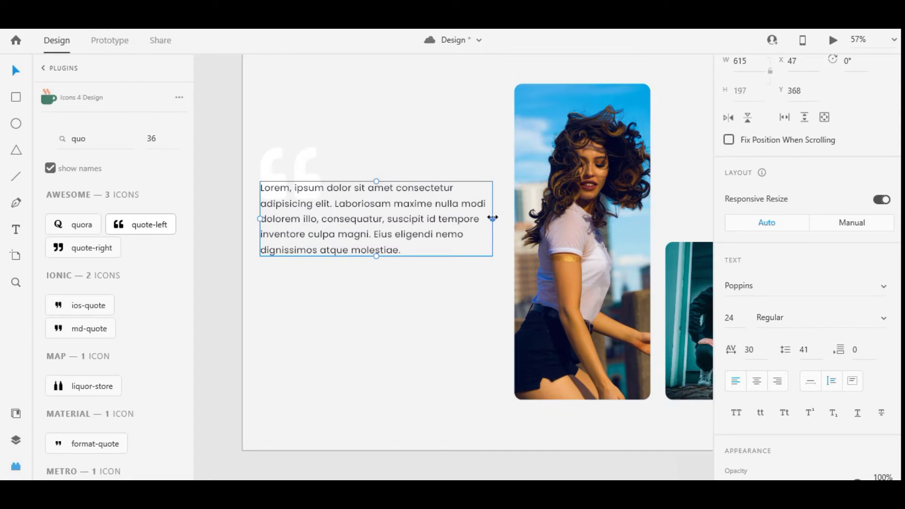
{"action": "left_click_drag", "start_coordinate": [491, 219], "coordinate": [493, 219]}
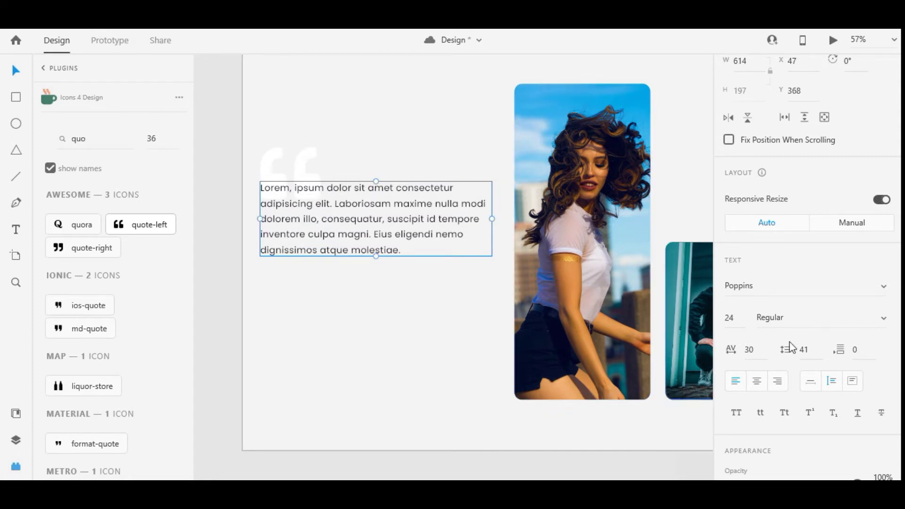
{"action": "key", "text": "Up"}
{"action": "key", "text": "Up"}
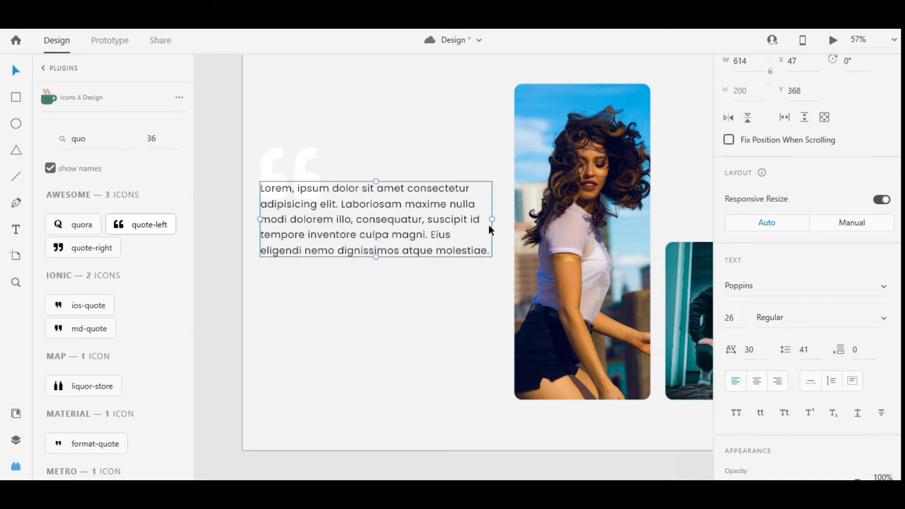
{"action": "key", "text": "Up"}
{"action": "key", "text": "Up"}
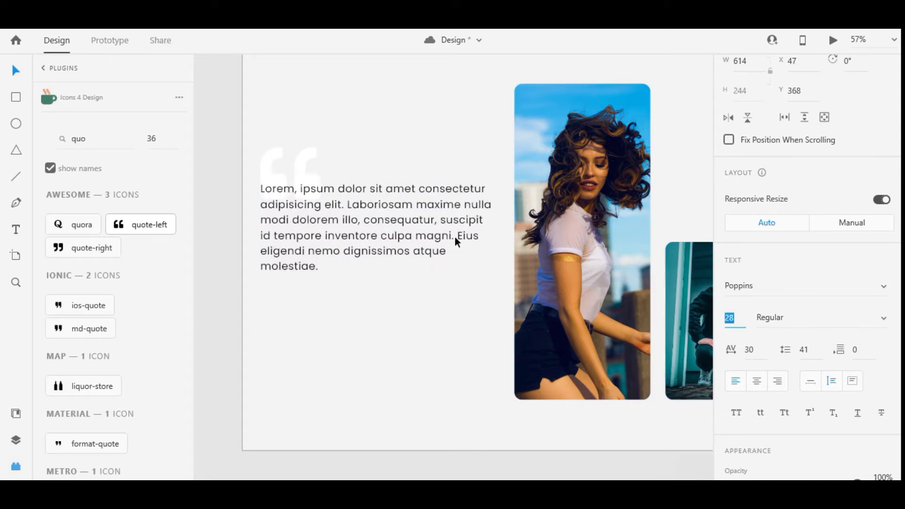
Increase the testimonial paragraph's line spacing to 49
{"action": "left_click", "coordinate": [807, 350]}
{"action": "key", "text": "Up"}
{"action": "key", "text": "Up"}
{"action": "key", "text": "Up"}
{"action": "key", "text": "Up"}
{"action": "key", "text": "Up"}
{"action": "key", "text": "Up"}
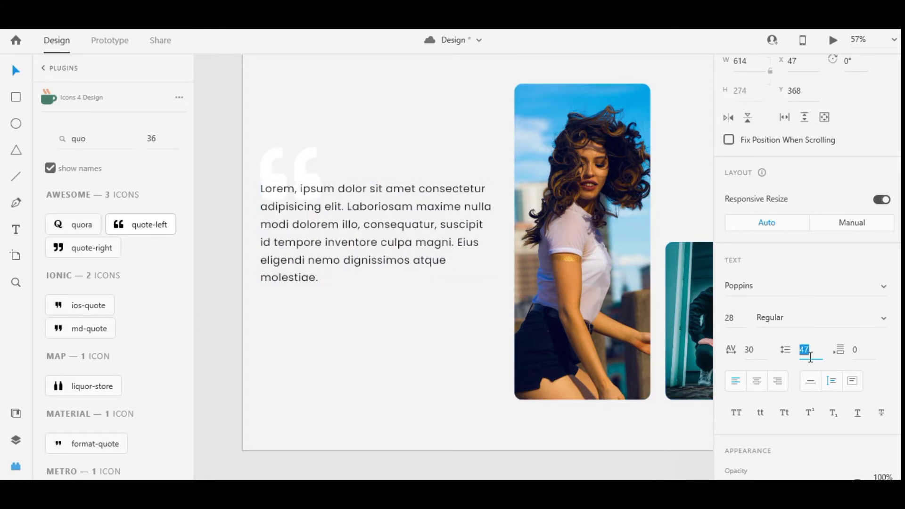
{"action": "key", "text": "Up"}
{"action": "key", "text": "Up"}
Move the testimonial paragraph and the quote icon together slightly upward
{"action": "left_click", "coordinate": [389, 243]}
{"action": "left_click", "coordinate": [301, 154], "text": "shift"}
{"action": "left_click_drag", "start_coordinate": [333, 218], "coordinate": [335, 205]}
{"action": "left_click", "coordinate": [397, 313]}
{"action": "scroll", "coordinate": [424, 301], "scroll_direction": "down", "scroll_amount": 1}
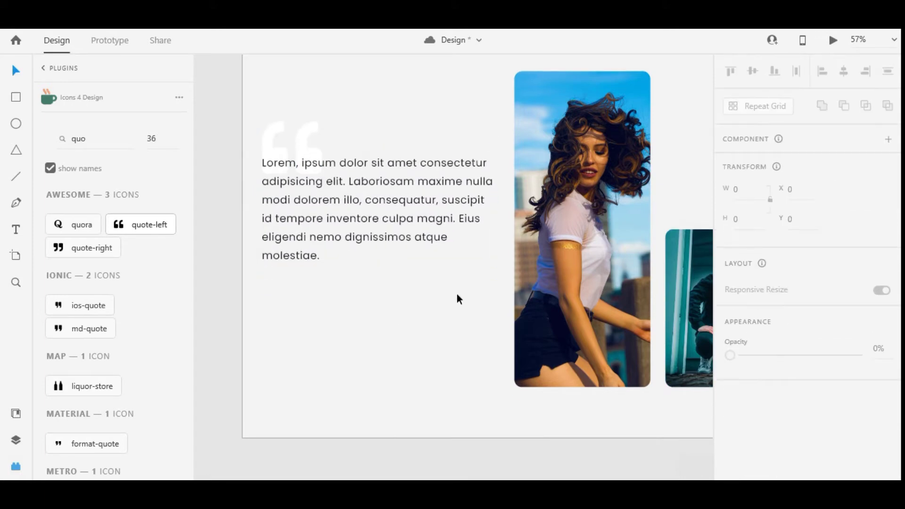
Shift the seated man's photo card to X 1530, leaving a 60 gap to the crouching man's card
{"action": "left_click_drag", "start_coordinate": [457, 294], "coordinate": [334, 297]}
{"action": "left_click", "coordinate": [463, 282]}
{"action": "left_click", "coordinate": [638, 296], "text": "shift"}
{"action": "scroll", "coordinate": [640, 292], "scroll_direction": "down", "scroll_amount": 4}
{"action": "left_click_drag", "start_coordinate": [640, 293], "coordinate": [452, 291]}
{"action": "left_click", "coordinate": [528, 282], "text": "shift"}
{"action": "key", "text": "shift+Down"}
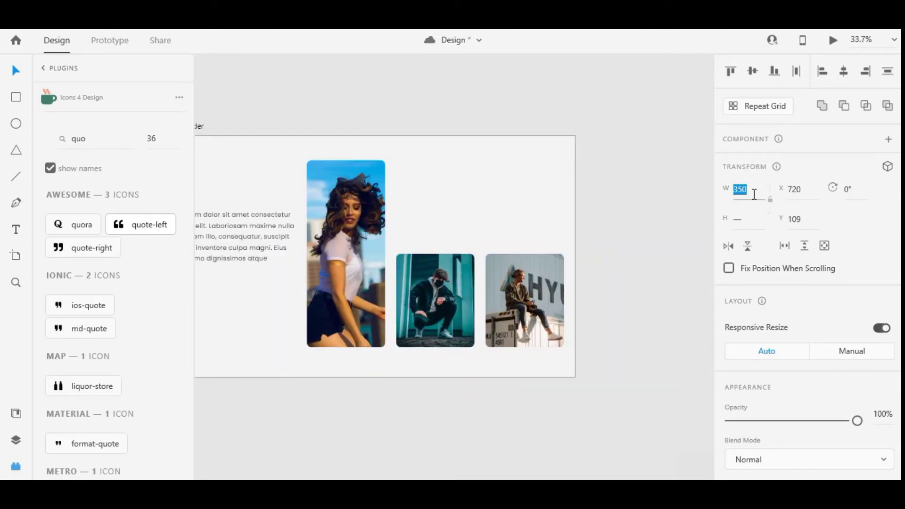
{"action": "left_click", "coordinate": [705, 263]}
{"action": "left_click", "coordinate": [517, 313]}
{"action": "key", "text": "alt"}
{"action": "key", "text": "shift+Right"}
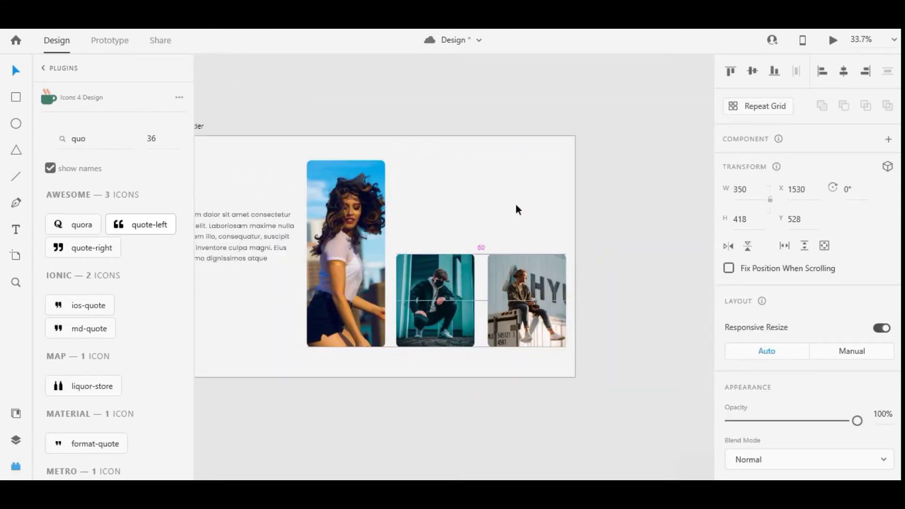
Move the crouching man's card to X 1140 and the tall photo card to X 750 for equal 40 gaps
{"action": "left_click", "coordinate": [454, 293]}
{"action": "left_click_drag", "start_coordinate": [454, 292], "coordinate": [459, 293]}
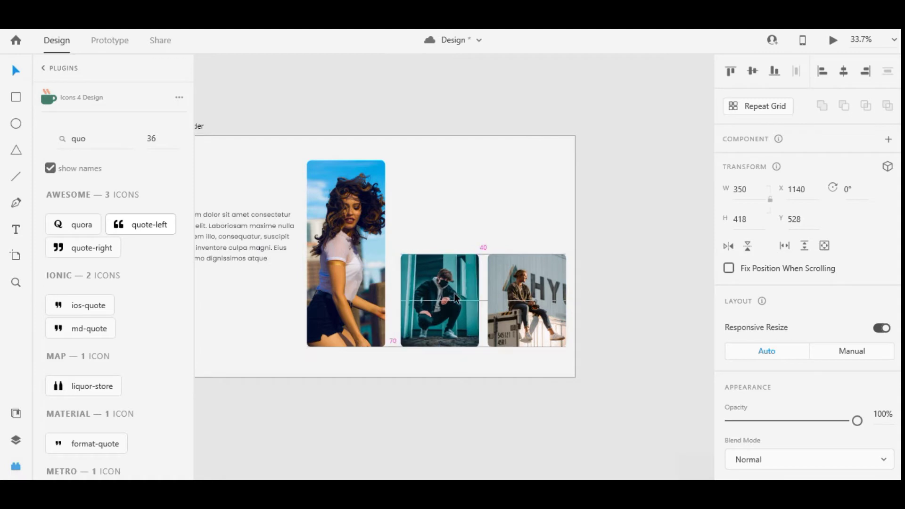
{"action": "left_click", "coordinate": [366, 279]}
{"action": "key", "text": "shift+Right"}
{"action": "key", "text": "shift+Right"}
{"action": "key", "text": "shift+Right"}
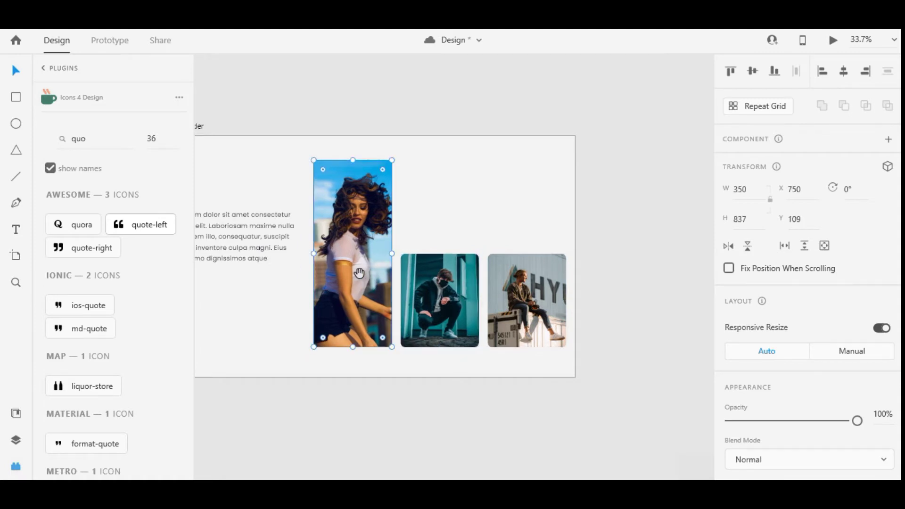
Shift the quote icon and the testimonial paragraph together to X 66
{"action": "scroll", "coordinate": [465, 260], "scroll_direction": "left", "scroll_amount": 3}
{"action": "left_click", "coordinate": [384, 291]}
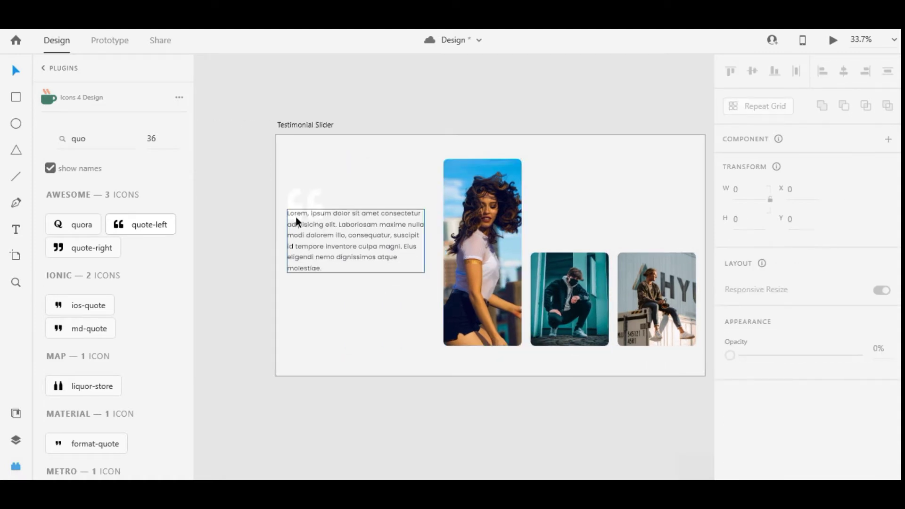
{"action": "left_click", "coordinate": [309, 201]}
{"action": "left_click", "coordinate": [317, 225], "text": "shift"}
{"action": "left_click_drag", "start_coordinate": [357, 245], "coordinate": [361, 245]}
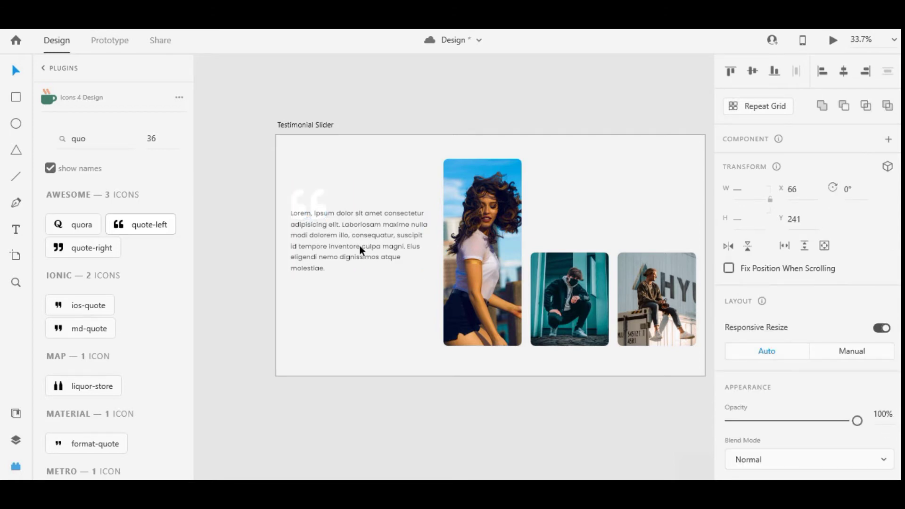
{"action": "left_click", "coordinate": [372, 296]}
Copy the Testimonial 1 person's name from the Word document and paste it as a new text line below the paragraph in Adobe XD
{"action": "left_click_drag", "start_coordinate": [396, 311], "coordinate": [397, 275]}
{"action": "scroll", "coordinate": [359, 252], "scroll_direction": "up", "scroll_amount": 2}
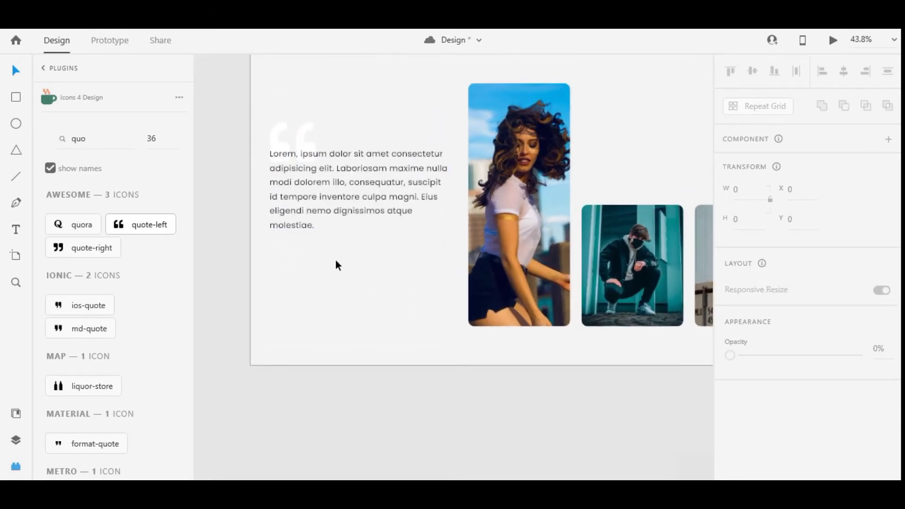
{"action": "key", "text": "t"}
{"action": "key", "text": "alt+Tab"}
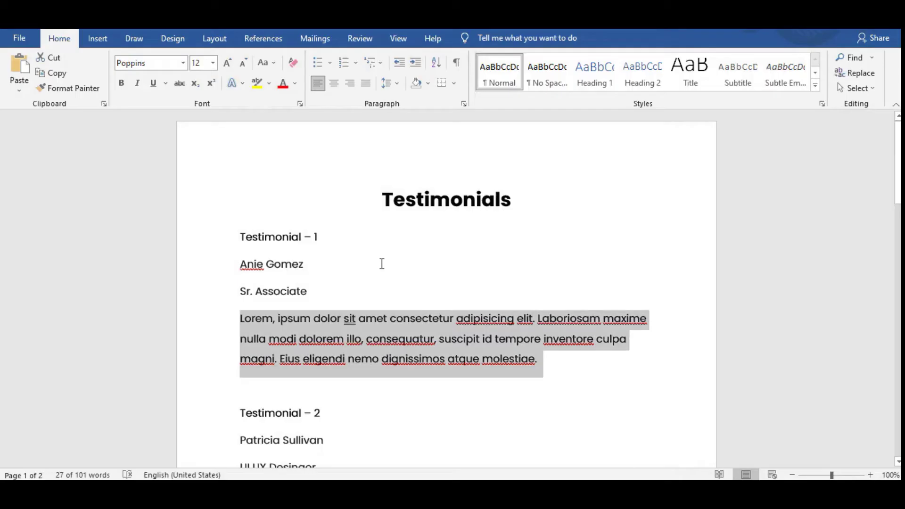
{"action": "left_click_drag", "start_coordinate": [246, 263], "coordinate": [296, 264]}
{"action": "key", "text": "ctrl+c"}
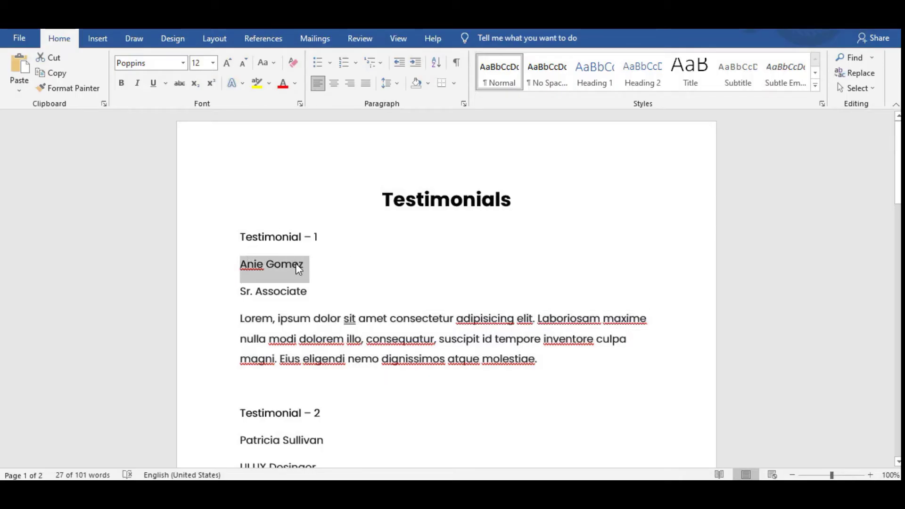
{"action": "left_click", "coordinate": [344, 271]}
{"action": "key", "text": "alt+Tab"}
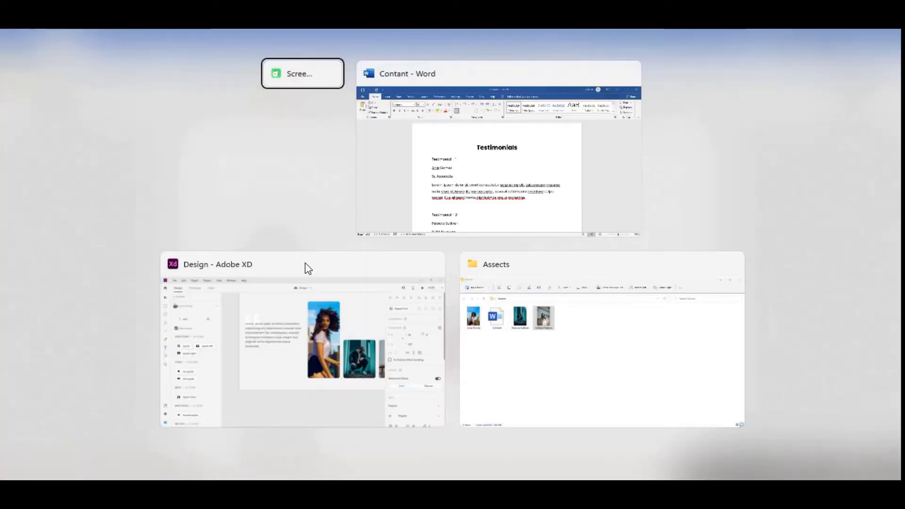
{"action": "left_click", "coordinate": [367, 299]}
{"action": "key", "text": "ctrl+v"}
{"action": "key", "text": "Escape"}
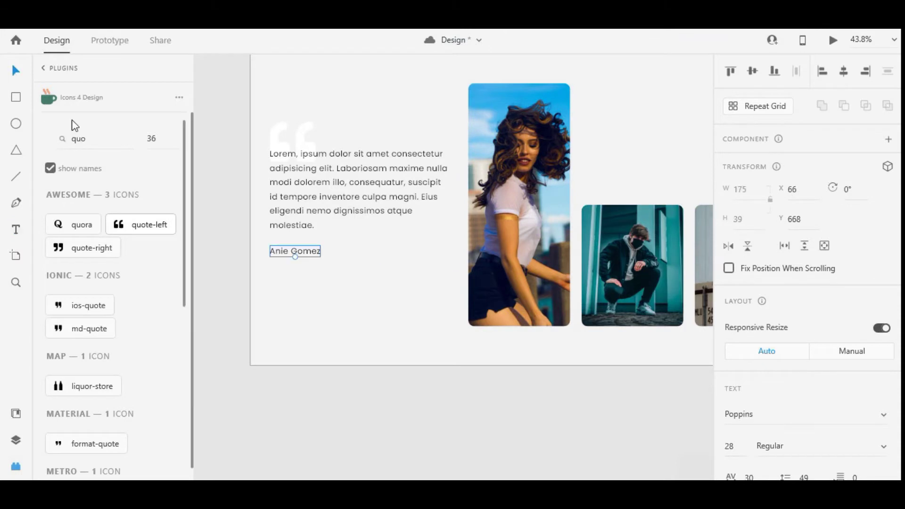
Set the person's name text to font size 40 and Bold weight
{"action": "scroll", "coordinate": [804, 329], "scroll_direction": "down", "scroll_amount": 4}
{"action": "left_click", "coordinate": [736, 256]}
{"action": "type", "text": "4"}
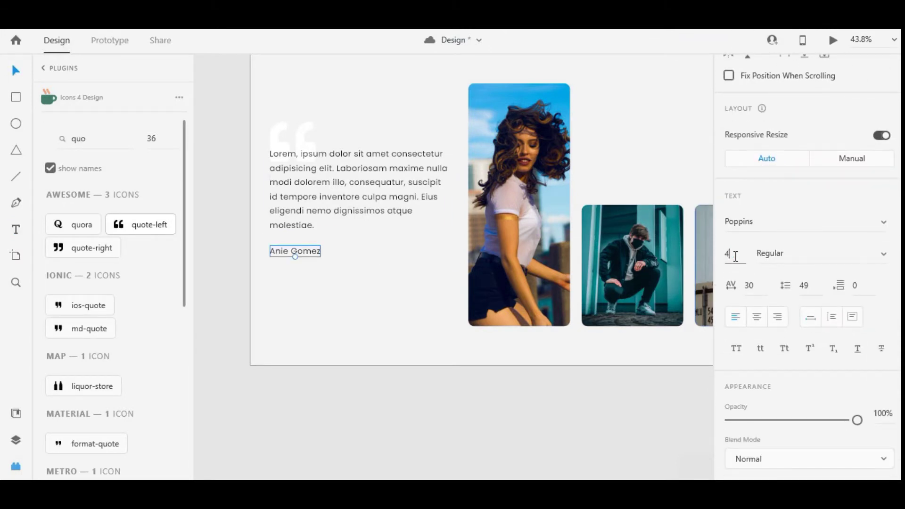
{"action": "type", "text": "0"}
{"action": "left_click", "coordinate": [784, 251]}
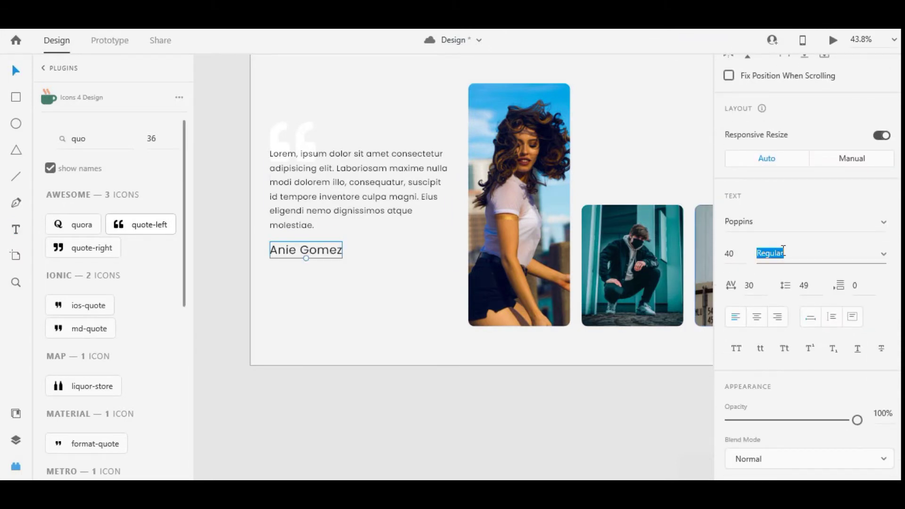
{"action": "key", "text": "Down"}
{"action": "key", "text": "Down"}
{"action": "key", "text": "Down"}
{"action": "key", "text": "Down"}
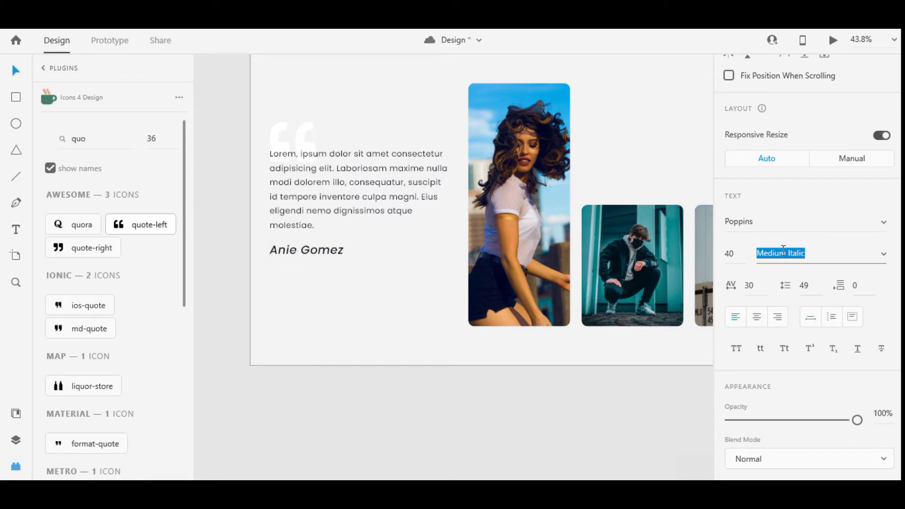
{"action": "key", "text": "Down"}
{"action": "key", "text": "Down"}
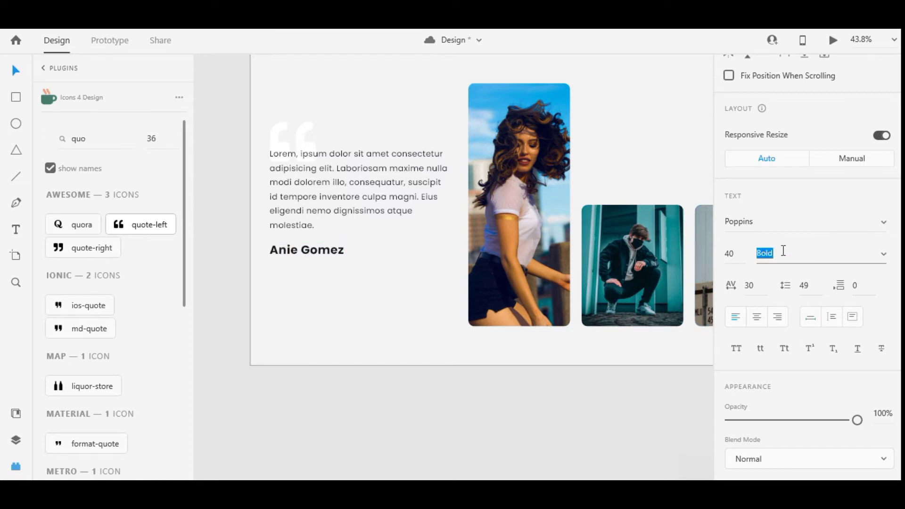
{"action": "key", "text": "Return"}
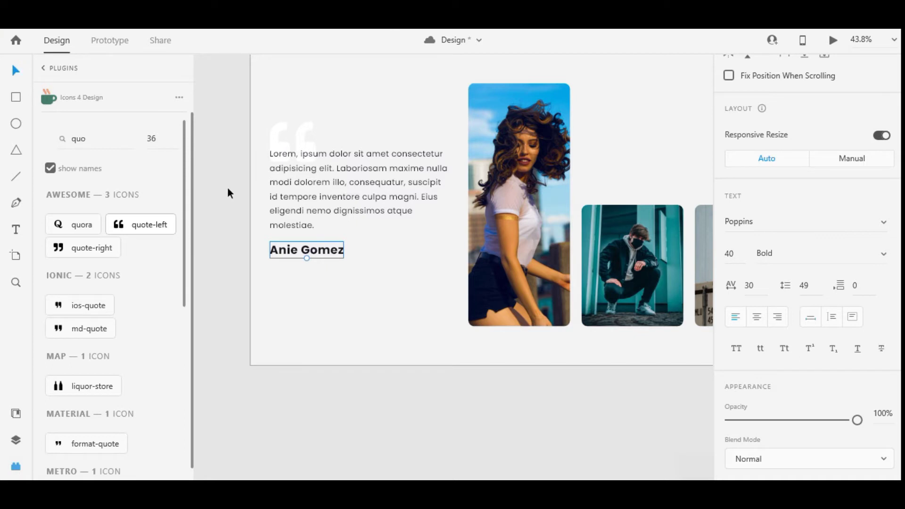
Nudge the person's name slightly downward and increase its font size to 50
{"action": "key", "text": "alt"}
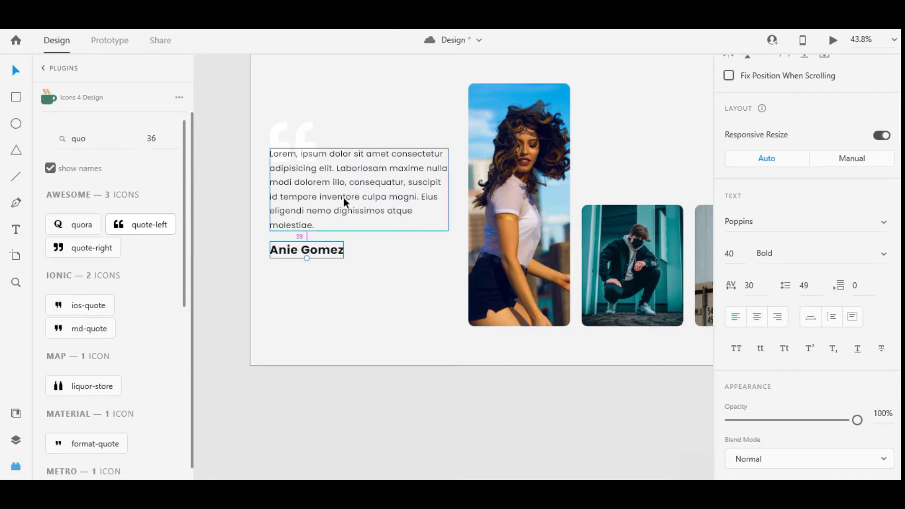
{"action": "key", "text": "Down"}
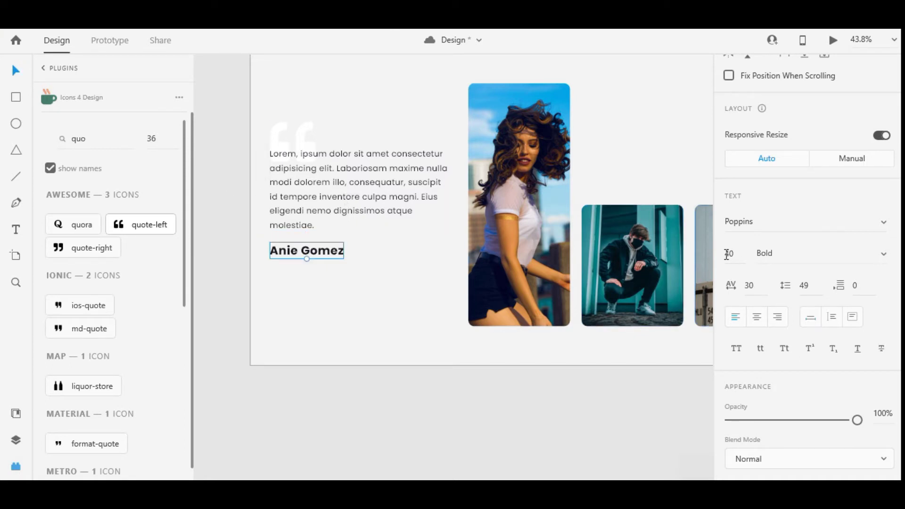
{"action": "type", "text": "48"}
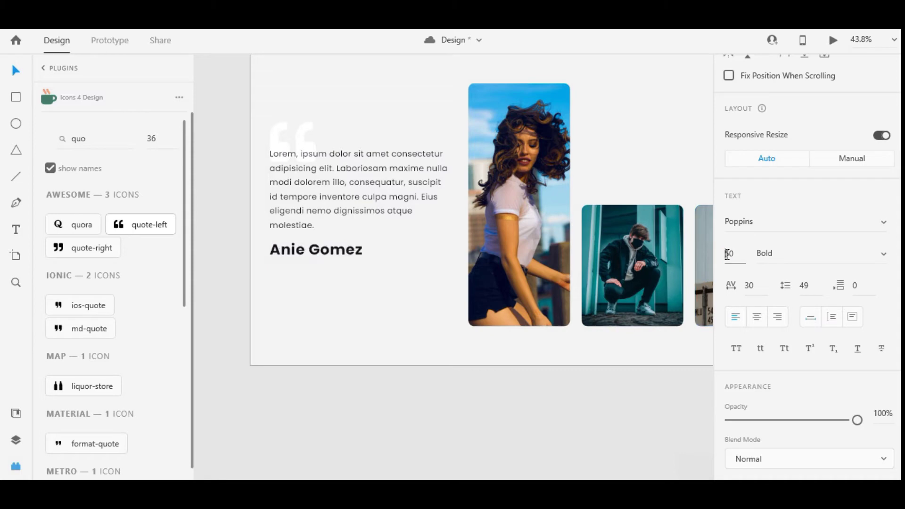
Set the person's name to font size 48 and duplicate the text directly below itself
{"action": "key", "text": "Return"}
{"action": "left_click_drag", "start_coordinate": [323, 252], "coordinate": [323, 279]}
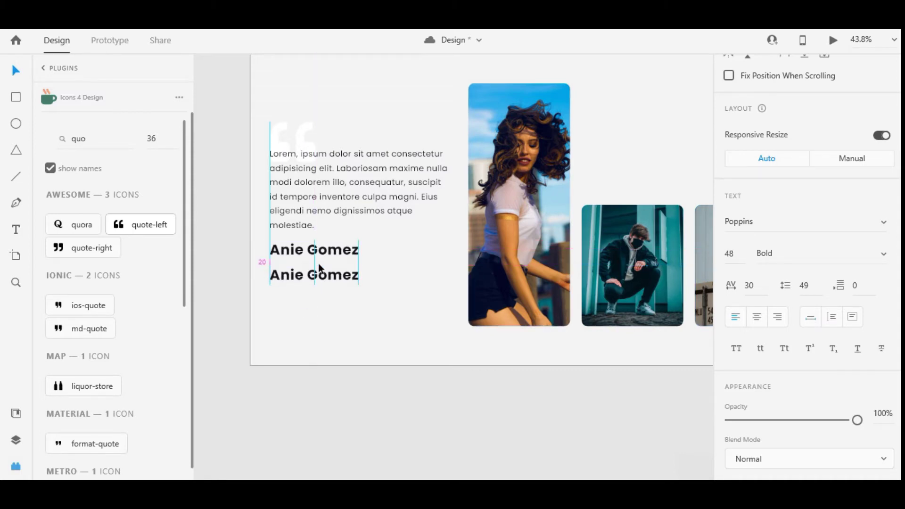
Copy the Testimonial 1 job title "Sr. Associate" from the Word document and replace the duplicated name in Adobe XD with it
{"action": "key", "text": "alt+Tab"}
{"action": "left_click", "coordinate": [311, 299]}
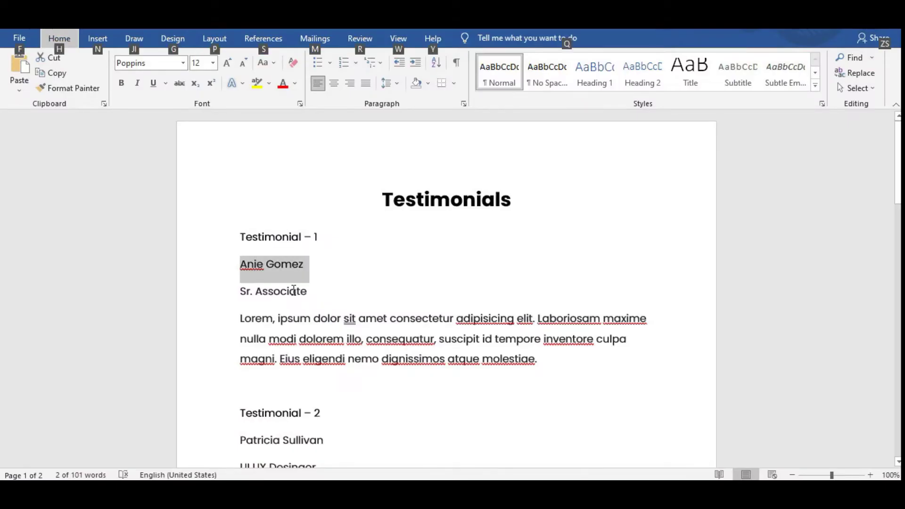
{"action": "left_click_drag", "start_coordinate": [310, 291], "coordinate": [235, 292]}
{"action": "key", "text": "ctrl+c"}
{"action": "key", "text": "alt+Tab"}
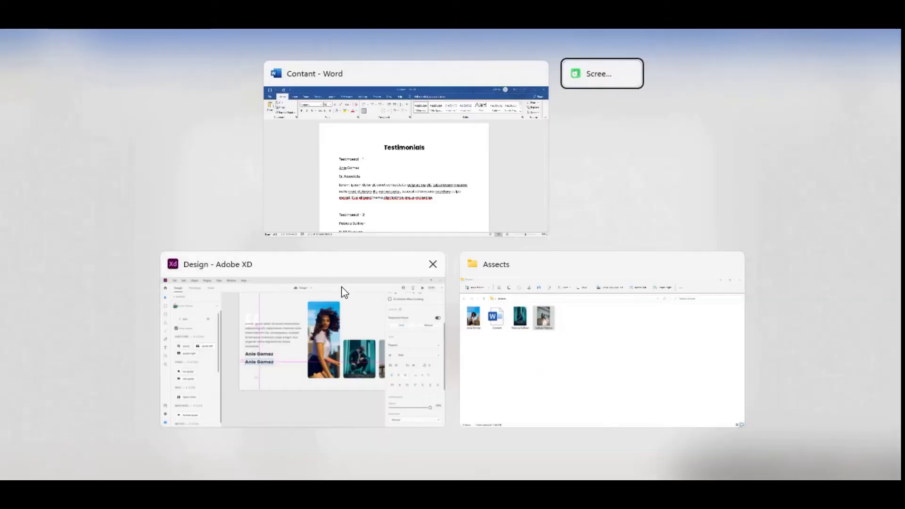
{"action": "key", "text": "Return"}
{"action": "key", "text": "ctrl+v"}
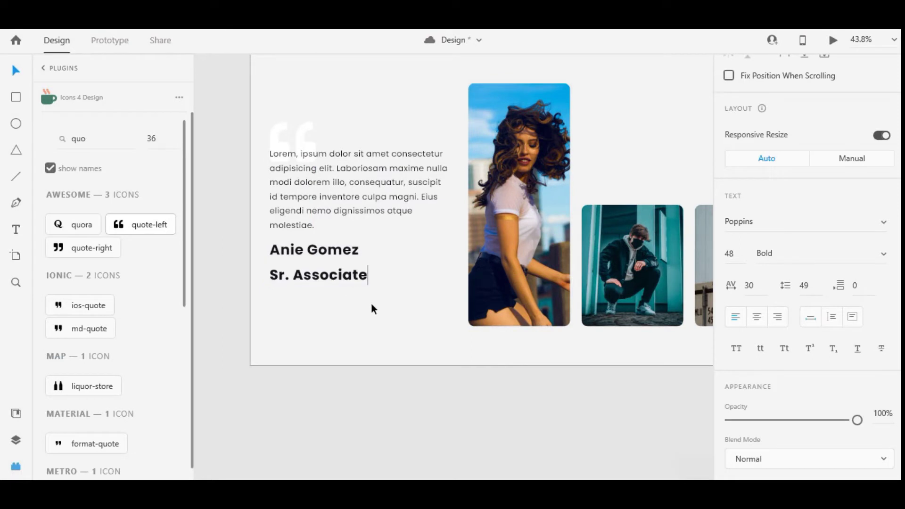
{"action": "key", "text": "Escape"}
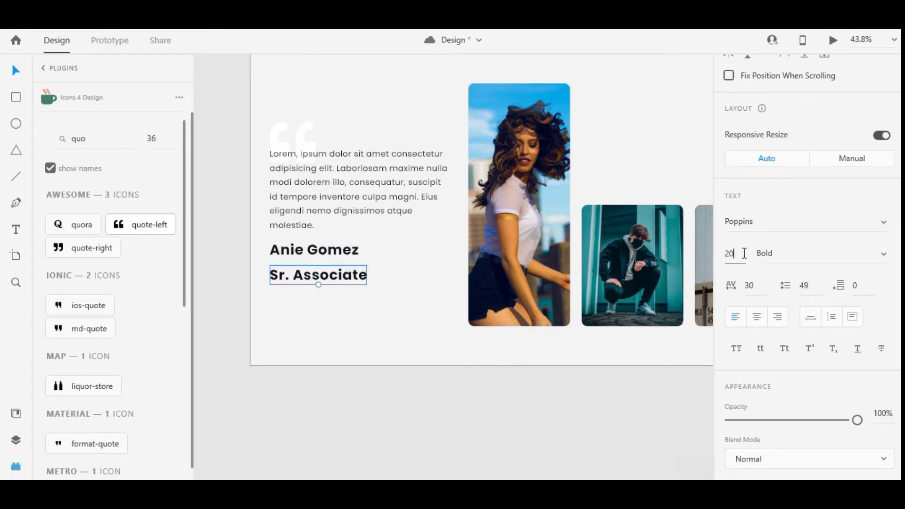
Set the "Sr. Associate" text to font size 30 and Regular weight, and move it slightly up towards the name
{"action": "left_click", "coordinate": [744, 253]}
{"action": "type", "text": "20"}
{"action": "key", "text": "Return"}
{"action": "type", "text": "30"}
{"action": "key", "text": "Return"}
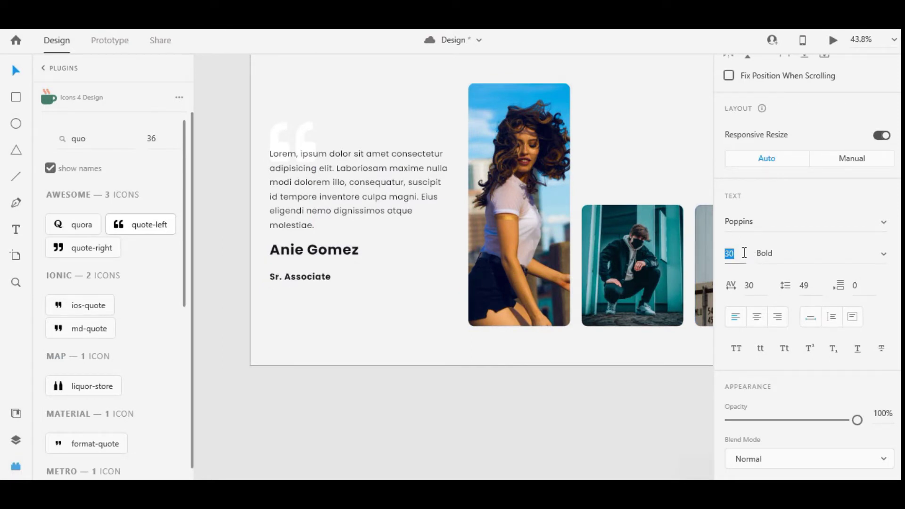
{"action": "scroll", "coordinate": [759, 236], "scroll_direction": "down", "scroll_amount": 5}
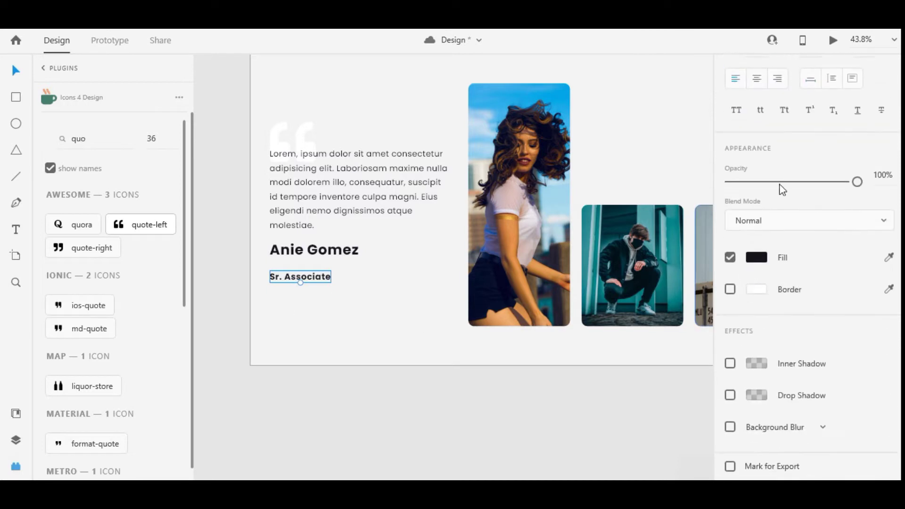
{"action": "scroll", "coordinate": [796, 165], "scroll_direction": "up", "scroll_amount": 4}
{"action": "scroll", "coordinate": [807, 151], "scroll_direction": "up", "scroll_amount": 1}
{"action": "key", "text": "Up"}
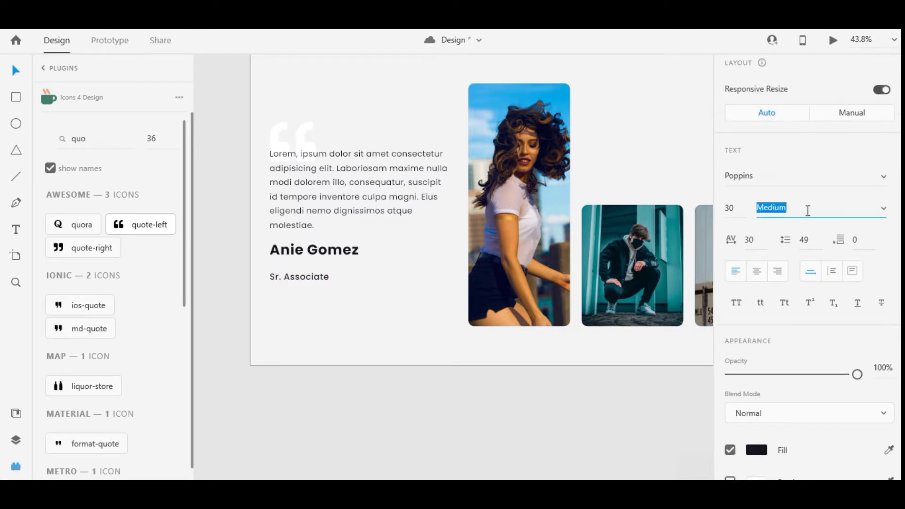
{"action": "key", "text": "Up"}
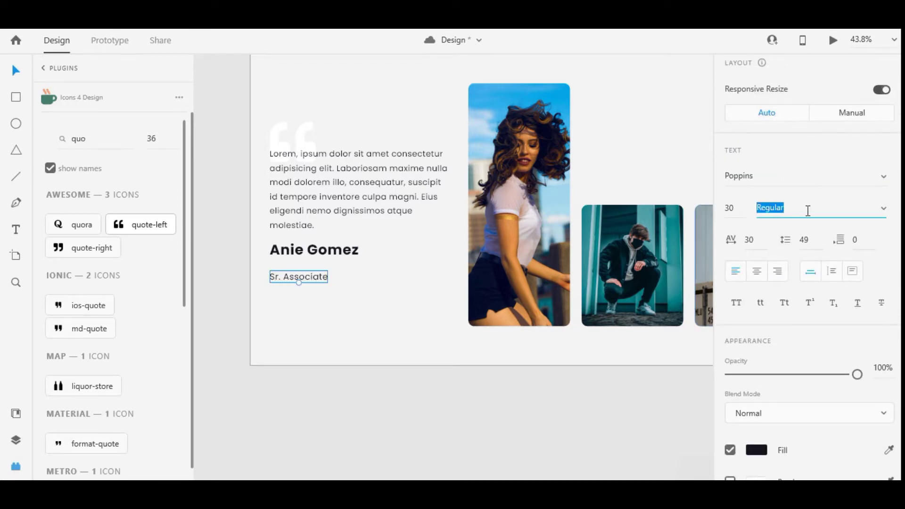
{"action": "left_click_drag", "start_coordinate": [323, 277], "coordinate": [318, 269]}
Set the job title's fill colour to dark grey #434343
{"action": "scroll", "coordinate": [783, 455], "scroll_direction": "down", "scroll_amount": 4}
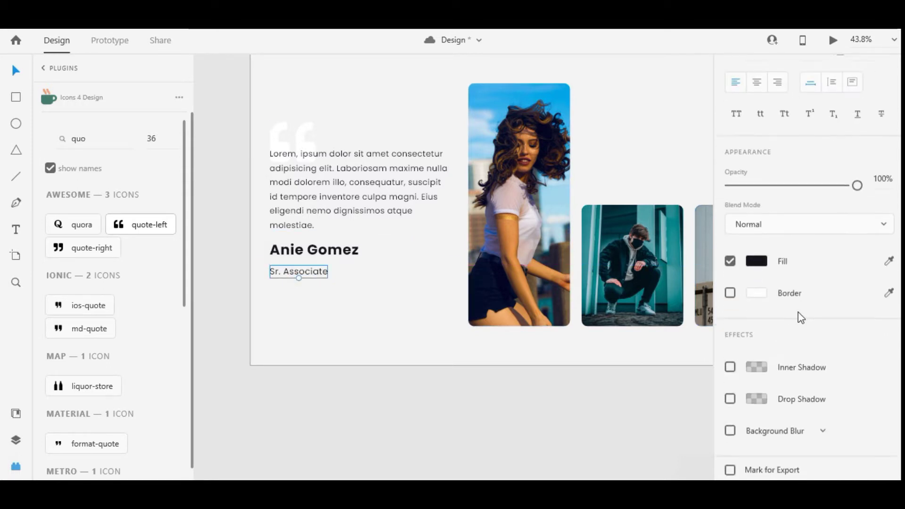
{"action": "left_click", "coordinate": [757, 260]}
{"action": "left_click_drag", "start_coordinate": [583, 194], "coordinate": [518, 253]}
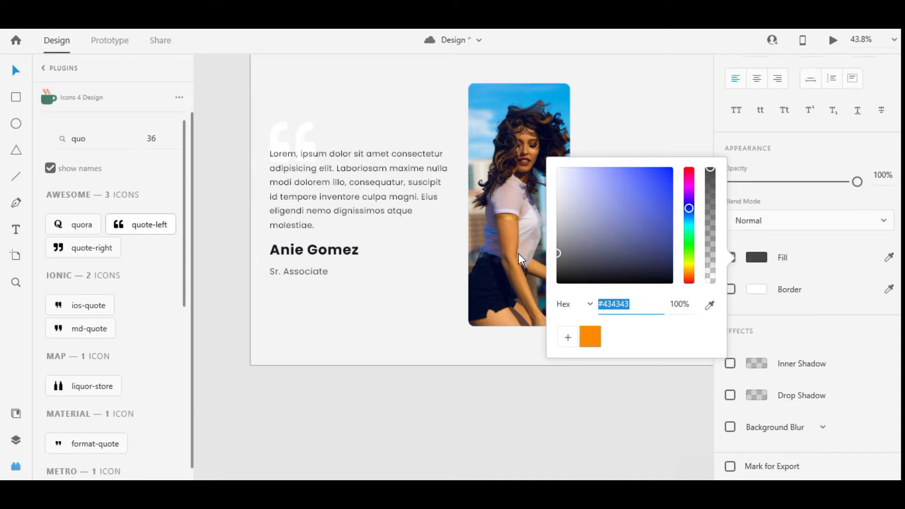
Set the testimonial paragraph's fill to grey #757575 and save that colour as a swatch
{"action": "left_click", "coordinate": [343, 164]}
{"action": "left_click", "coordinate": [757, 258]}
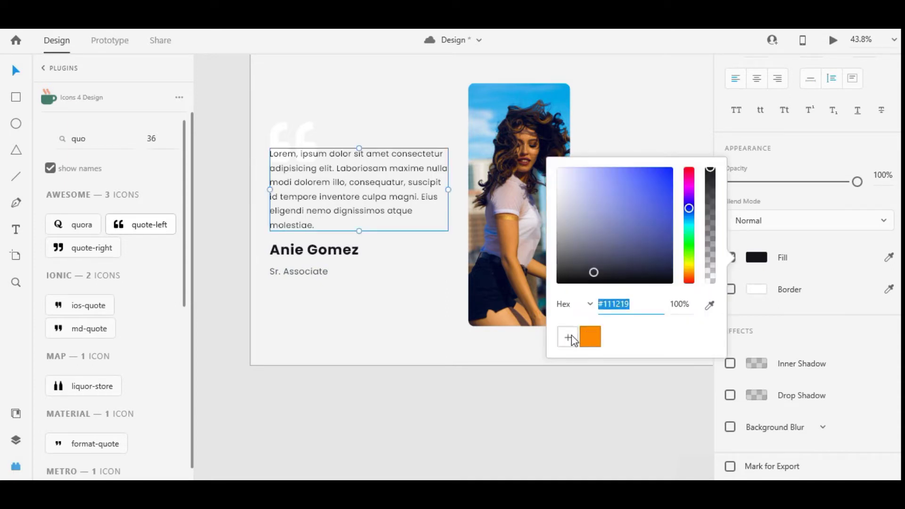
{"action": "left_click_drag", "start_coordinate": [558, 231], "coordinate": [544, 236]}
{"action": "left_click", "coordinate": [569, 338]}
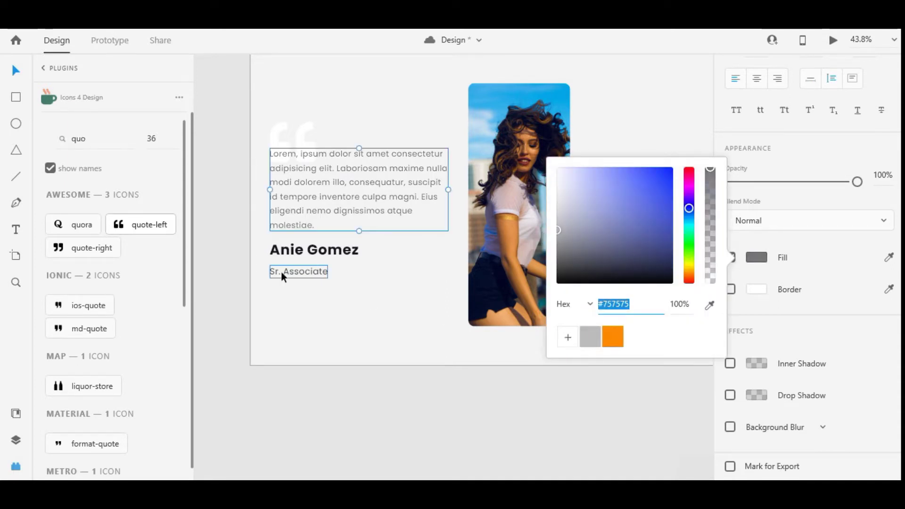
Apply the saved grey #757575 swatch as the fill of the "Sr. Associate" job title
{"action": "left_click", "coordinate": [281, 271]}
{"action": "left_click", "coordinate": [756, 258]}
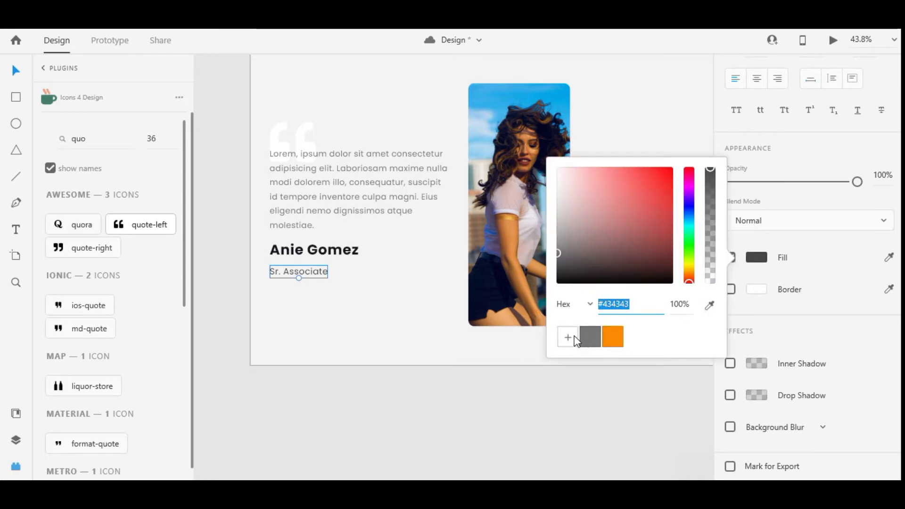
{"action": "left_click", "coordinate": [587, 338]}
{"action": "left_click", "coordinate": [409, 335]}
{"action": "left_click_drag", "start_coordinate": [430, 329], "coordinate": [428, 333]}
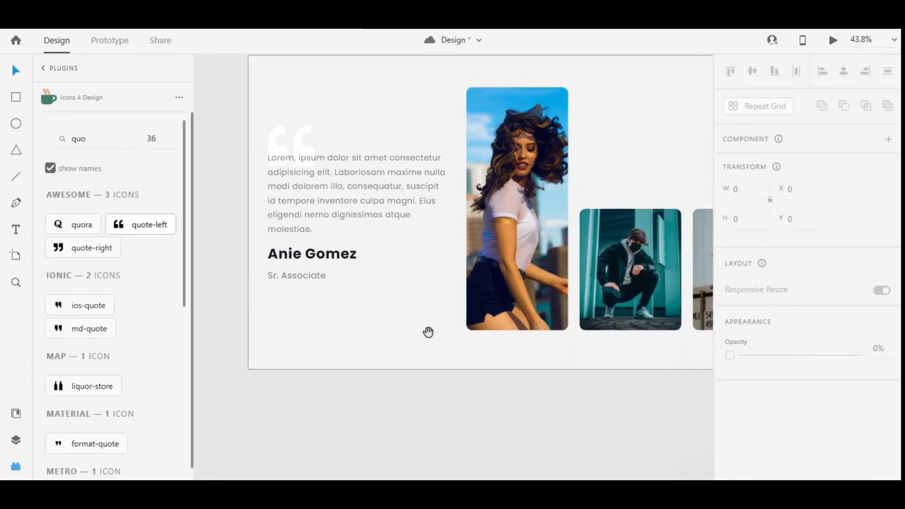
Bring the job title closer to the person's name, group the two texts and move them slightly lower below the paragraph
{"action": "left_click", "coordinate": [304, 282]}
{"action": "left_click", "coordinate": [315, 254], "text": "shift"}
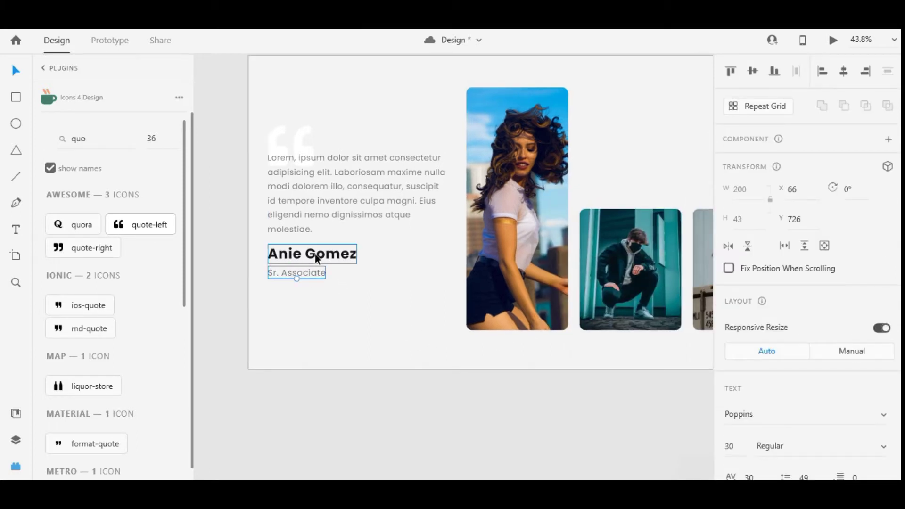
{"action": "key", "text": "ctrl+g"}
{"action": "mouse_move", "coordinate": [315, 254]}
{"action": "left_mouse_down"}
{"action": "mouse_move", "coordinate": [305, 315]}
{"action": "mouse_move", "coordinate": [325, 350]}
{"action": "left_mouse_up"}
Draw a 75 by 75 circle below the job title and duplicate it to form a side-by-side pair starting at X 66
{"action": "left_click", "coordinate": [16, 124]}
{"action": "scroll", "coordinate": [283, 302], "scroll_direction": "up", "scroll_amount": 3}
{"action": "left_click", "coordinate": [14, 77]}
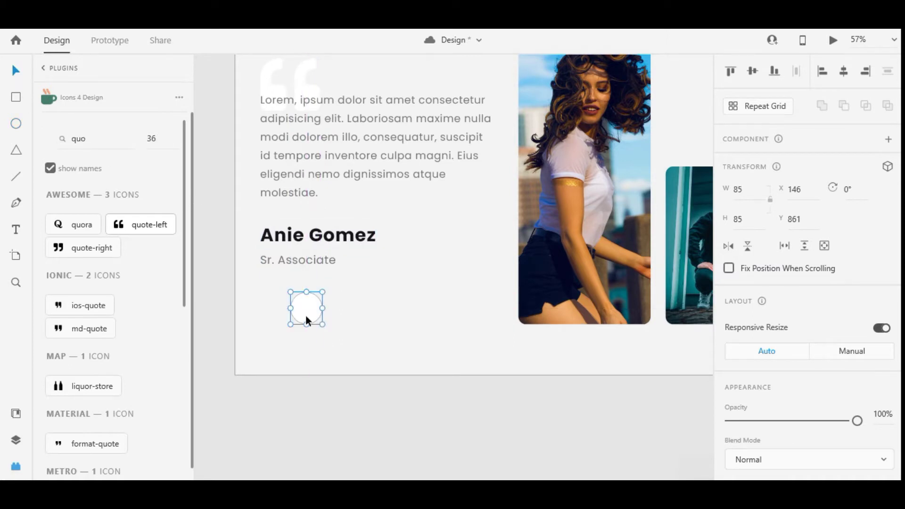
{"action": "mouse_move", "coordinate": [309, 309]}
{"action": "left_mouse_down"}
{"action": "mouse_move", "coordinate": [316, 315]}
{"action": "mouse_move", "coordinate": [313, 291]}
{"action": "left_mouse_up"}
{"action": "left_click_drag", "start_coordinate": [328, 323], "coordinate": [316, 314]}
{"action": "left_click_drag", "start_coordinate": [312, 313], "coordinate": [288, 312]}
Remove the border from both circles below the job title
{"action": "scroll", "coordinate": [737, 325], "scroll_direction": "down", "scroll_amount": 4}
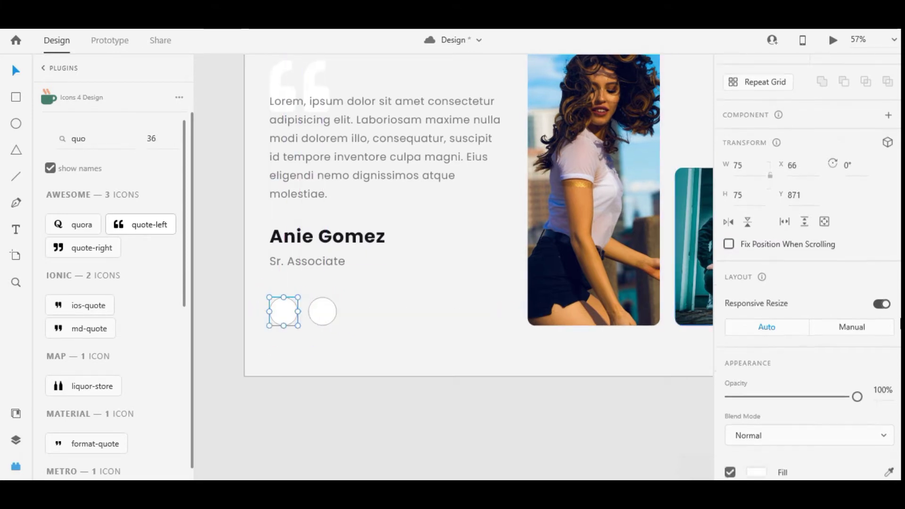
{"action": "left_click", "coordinate": [730, 335]}
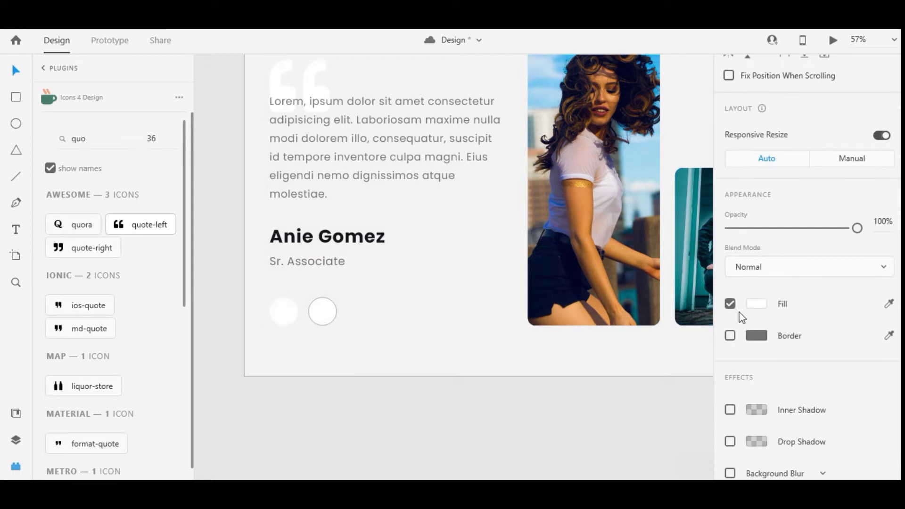
{"action": "left_click", "coordinate": [321, 315]}
{"action": "left_click", "coordinate": [730, 335]}
{"action": "left_click", "coordinate": [307, 338]}
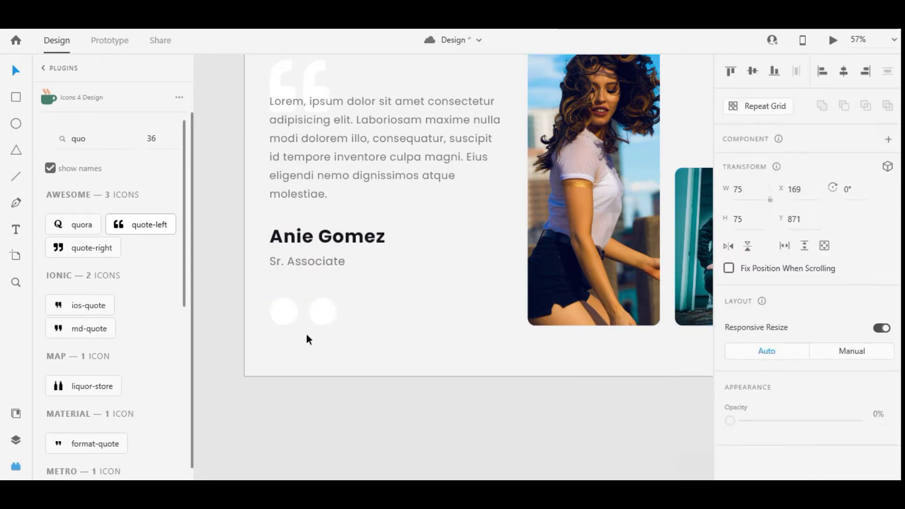
Move the two circles together slightly up and left, to Y 857 with the second circle at X 160
{"action": "left_click", "coordinate": [323, 314]}
{"action": "left_click", "coordinate": [300, 315], "text": "shift"}
{"action": "left_click_drag", "start_coordinate": [330, 319], "coordinate": [326, 315]}
{"action": "left_click", "coordinate": [333, 333]}
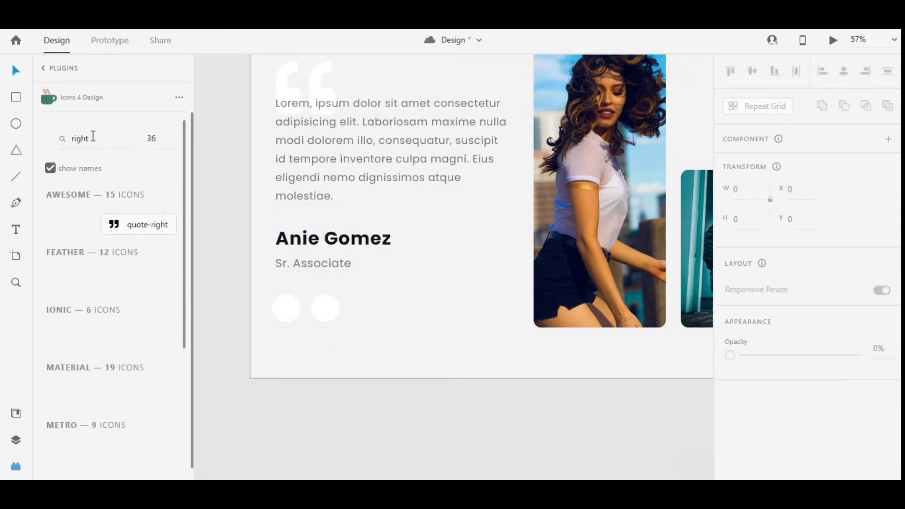
Insert the Feather chevron-right icon from a plugin search for "right" and place it near the two circles at X 298, Y 794
{"action": "scroll", "coordinate": [115, 299], "scroll_direction": "down", "scroll_amount": 15}
{"action": "scroll", "coordinate": [127, 291], "scroll_direction": "down", "scroll_amount": 5}
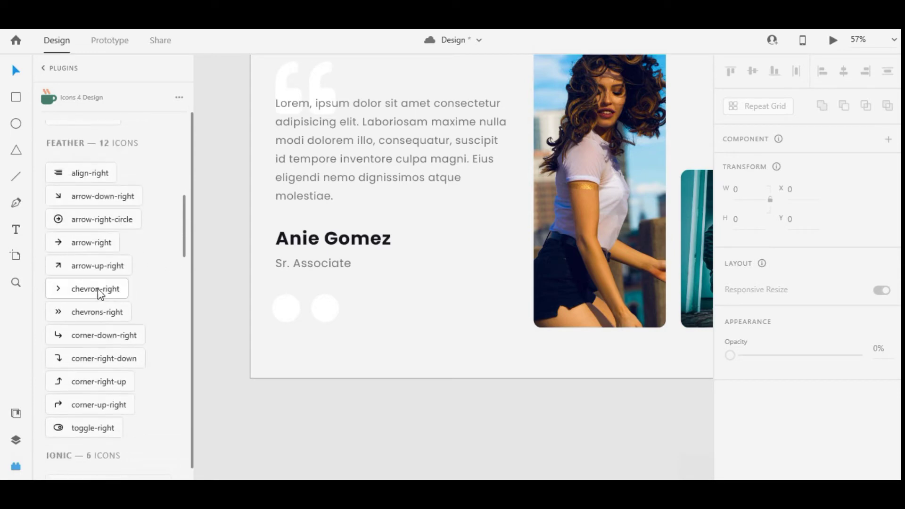
{"action": "left_click", "coordinate": [95, 289]}
{"action": "left_click", "coordinate": [377, 280]}
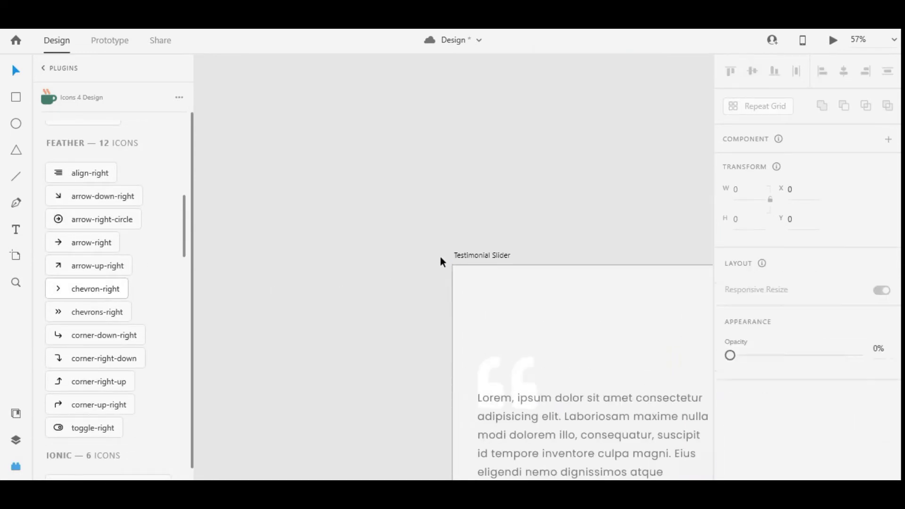
{"action": "scroll", "coordinate": [440, 255], "scroll_direction": "down", "scroll_amount": 4}
{"action": "left_click_drag", "start_coordinate": [491, 347], "coordinate": [466, 279]}
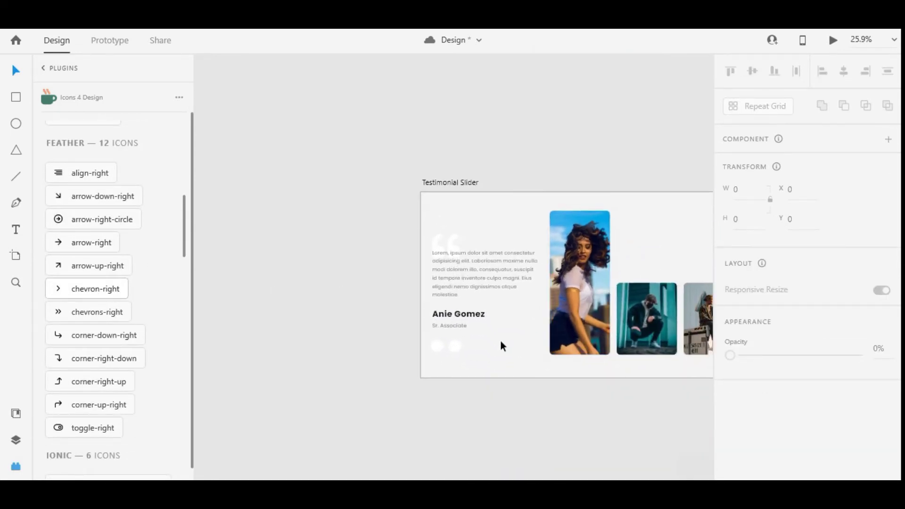
{"action": "scroll", "coordinate": [501, 341], "scroll_direction": "up", "scroll_amount": 3}
{"action": "left_click", "coordinate": [372, 353]}
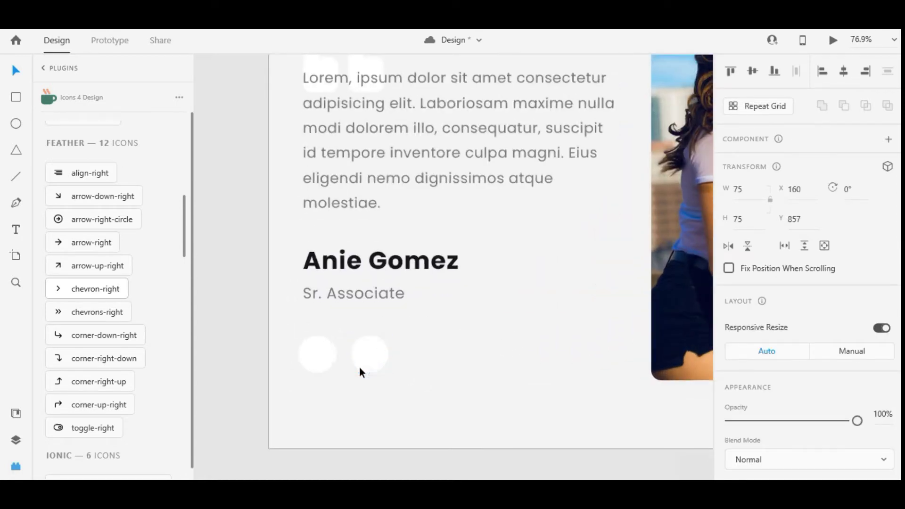
{"action": "scroll", "coordinate": [359, 366], "scroll_direction": "up", "scroll_amount": 2}
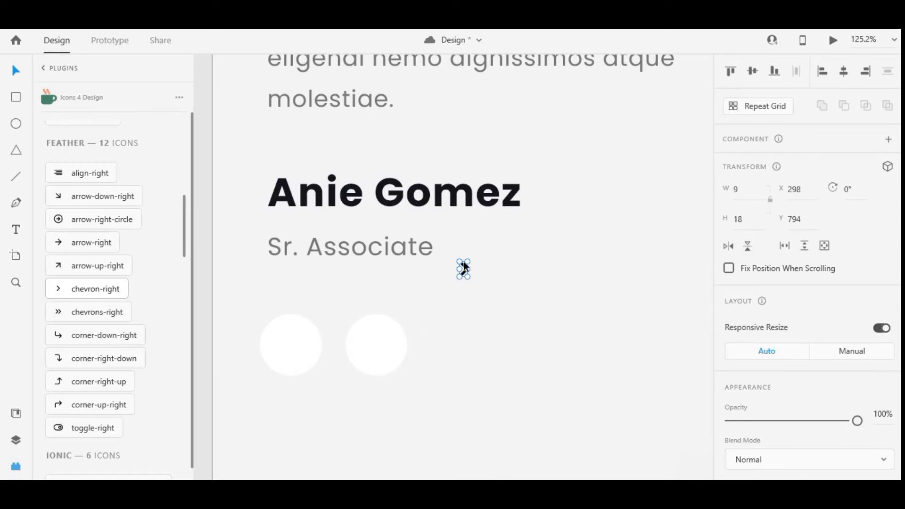
Nudge the chevron icon to X 193, Y 886 so it sits centred in the second circle
{"action": "key", "text": "shift+Down"}
{"action": "key", "text": "shift+Down"}
{"action": "key", "text": "shift+Down"}
{"action": "key", "text": "shift+Down"}
{"action": "key", "text": "shift+Down"}
{"action": "key", "text": "shift+Down"}
{"action": "key", "text": "shift+Down"}
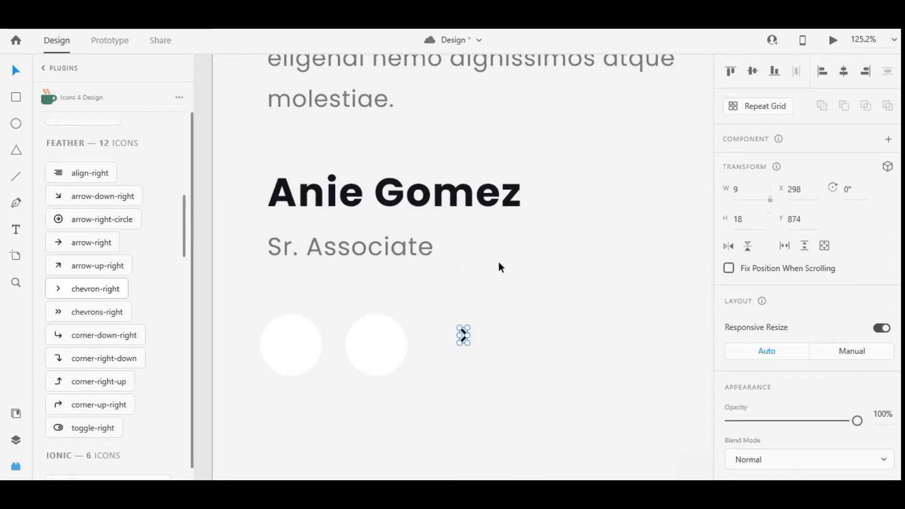
{"action": "key", "text": "Down"}
{"action": "key", "text": "Down"}
{"action": "key", "text": "Down"}
{"action": "key", "text": "Down"}
{"action": "key", "text": "Down"}
{"action": "key", "text": "Down"}
{"action": "key", "text": "Down"}
{"action": "key", "text": "Down"}
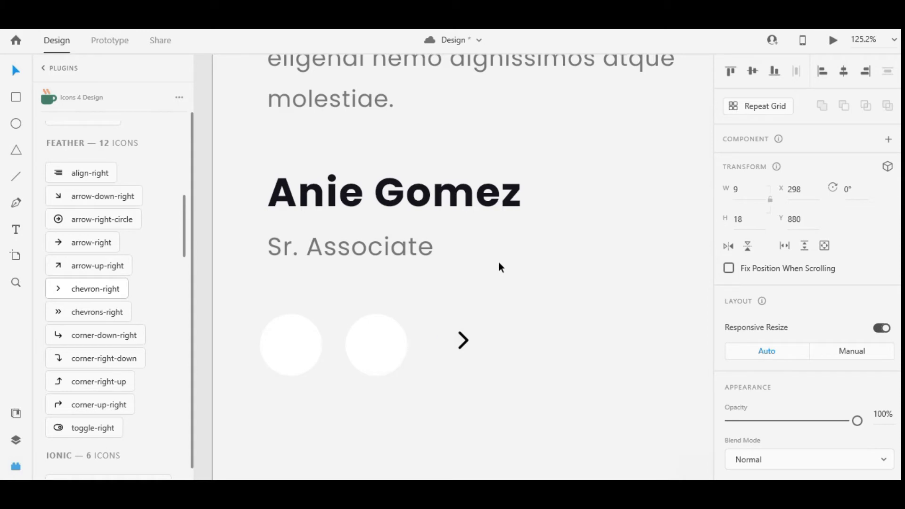
{"action": "key", "text": "Down"}
{"action": "key", "text": "Down"}
{"action": "key", "text": "Down"}
{"action": "key", "text": "Down"}
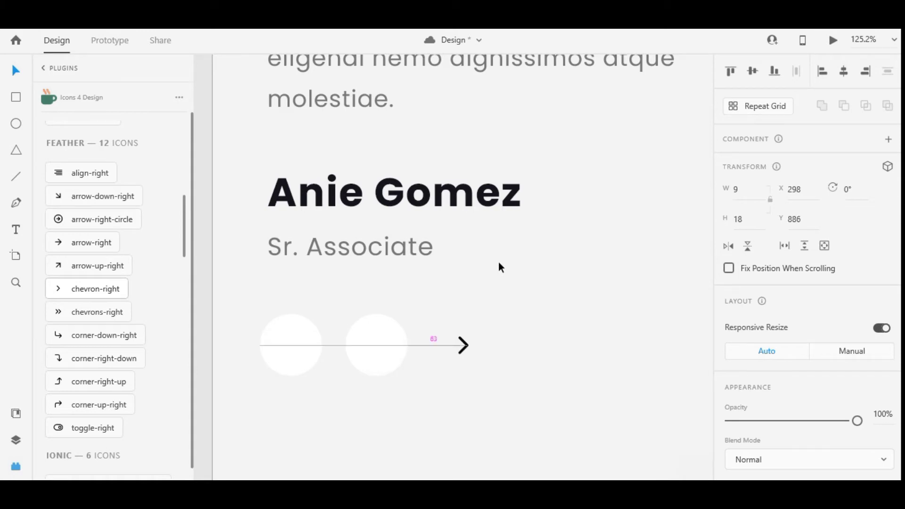
{"action": "key", "text": "shift+Left"}
{"action": "key", "text": "shift+Left"}
{"action": "key", "text": "shift+Left"}
{"action": "key", "text": "shift+Left"}
{"action": "key", "text": "shift+Left"}
{"action": "key", "text": "shift+Left"}
{"action": "key", "text": "shift+Left"}
{"action": "key", "text": "shift+Left"}
{"action": "key", "text": "shift+Left"}
{"action": "key", "text": "shift+Left"}
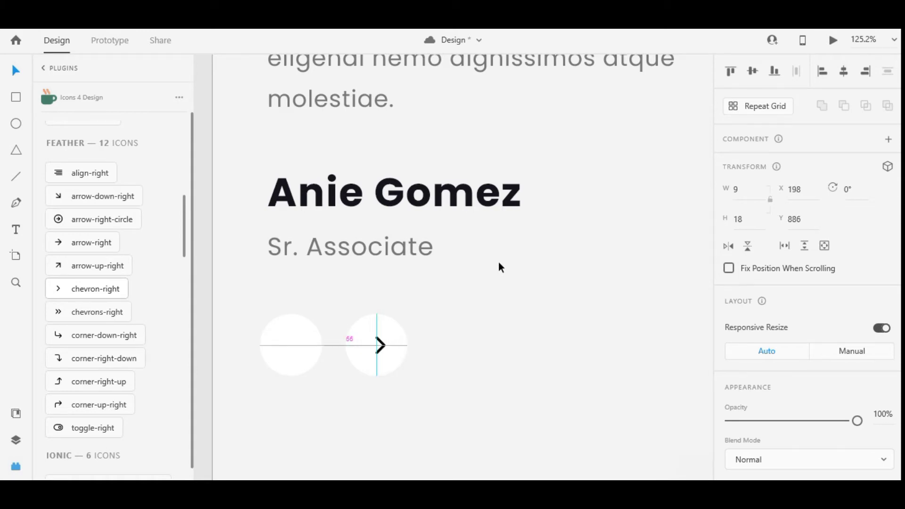
{"action": "key", "text": "Left"}
{"action": "key", "text": "Left"}
{"action": "key", "text": "Left"}
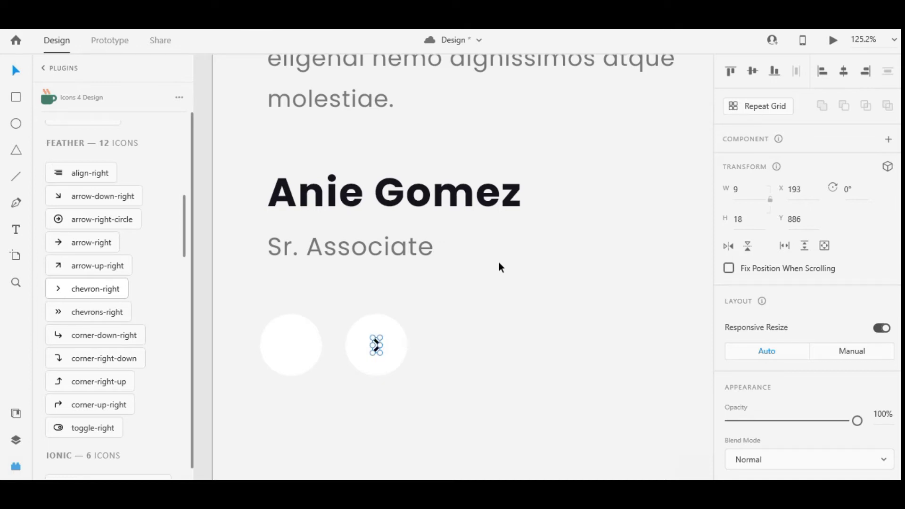
Duplicate the chevron into the first circle at X 90 and flip the copy horizontally
{"action": "scroll", "coordinate": [402, 330], "scroll_direction": "up", "scroll_amount": 3}
{"action": "left_click_drag", "start_coordinate": [436, 338], "coordinate": [324, 332]}
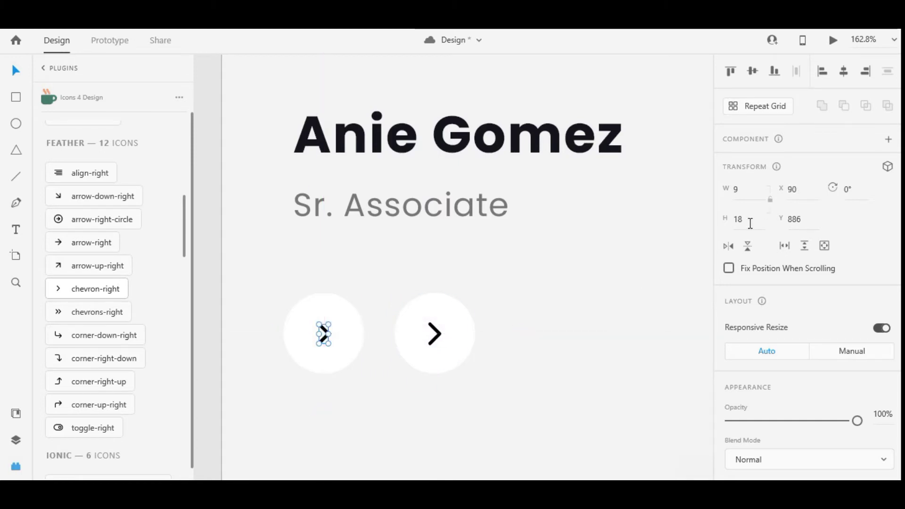
{"action": "left_click", "coordinate": [730, 248]}
Set the border colour of both chevron icons to the saved orange swatch
{"action": "left_click", "coordinate": [436, 332]}
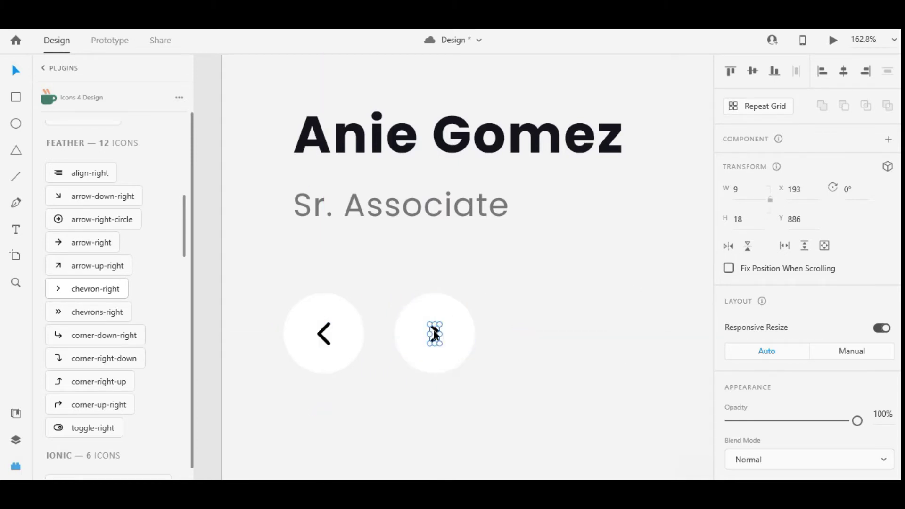
{"action": "left_click", "coordinate": [326, 333], "text": "shift"}
{"action": "scroll", "coordinate": [897, 315], "scroll_direction": "down", "scroll_amount": 2}
{"action": "scroll", "coordinate": [897, 315], "scroll_direction": "down", "scroll_amount": 3}
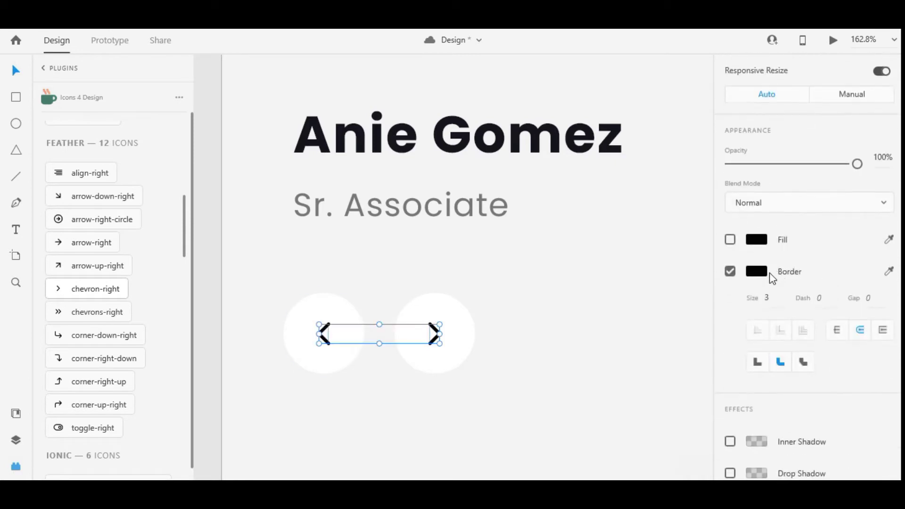
{"action": "left_click", "coordinate": [756, 272]}
{"action": "left_click", "coordinate": [624, 351]}
{"action": "left_click", "coordinate": [488, 415]}
{"action": "scroll", "coordinate": [487, 416], "scroll_direction": "down", "scroll_amount": 5}
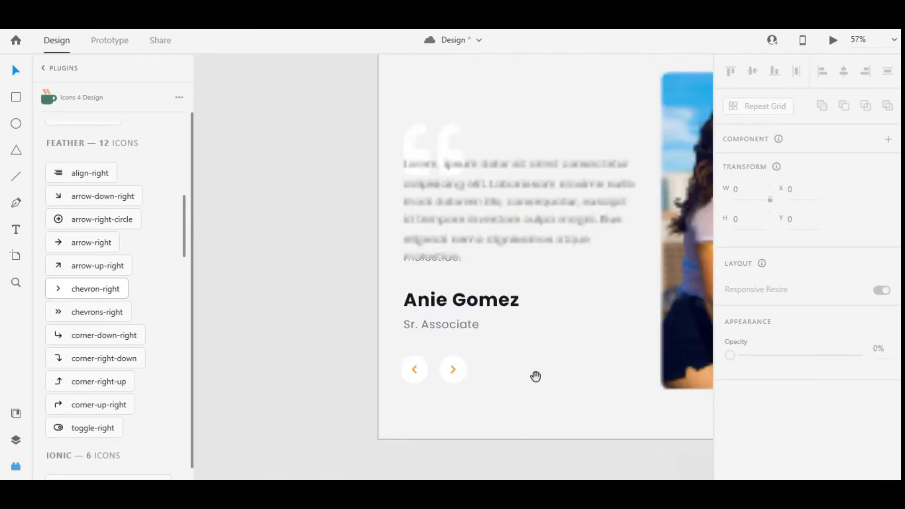
Resize the circle behind the right-pointing chevron to 65 by 65 and recentre it on the icon at X 165, Y 863
{"action": "scroll", "coordinate": [364, 369], "scroll_direction": "up", "scroll_amount": 5}
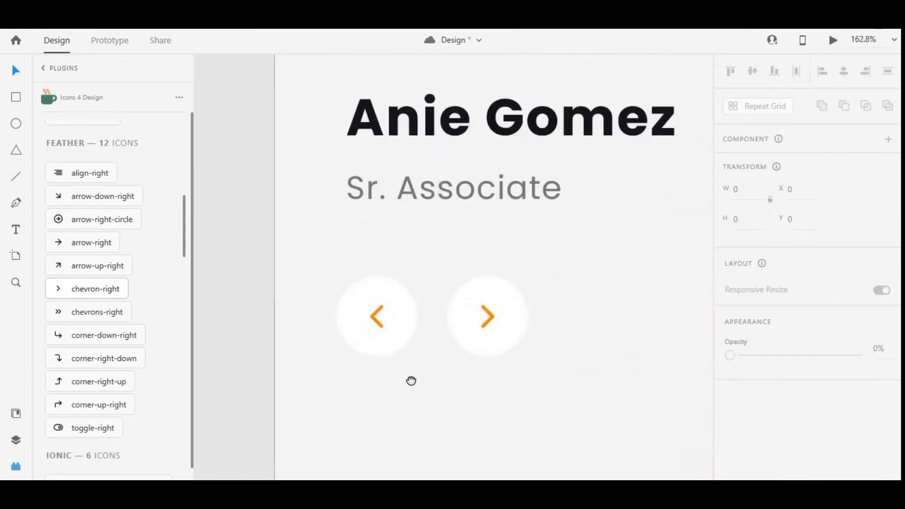
{"action": "left_click", "coordinate": [456, 337]}
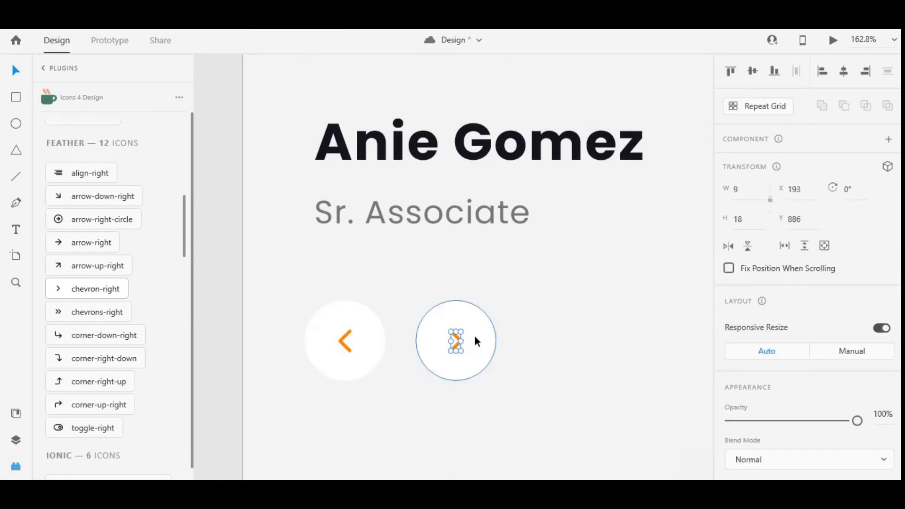
{"action": "left_click", "coordinate": [474, 336]}
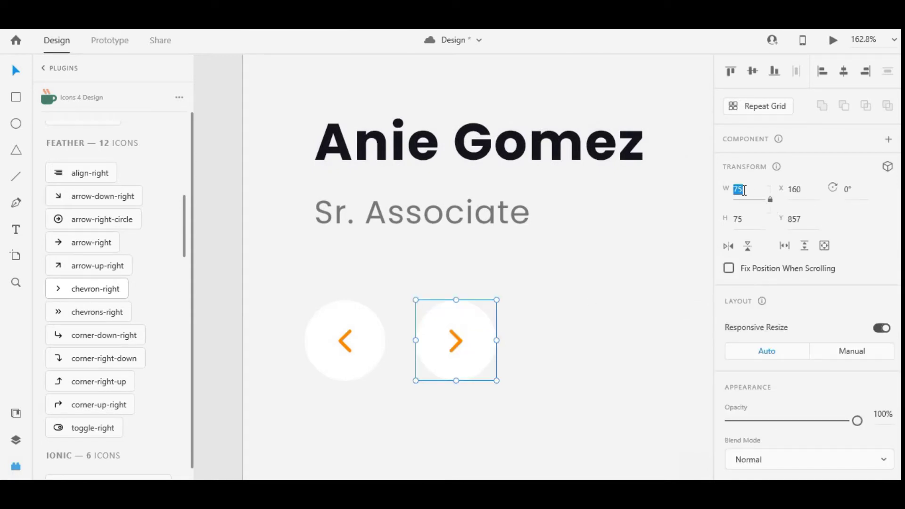
{"action": "type", "text": "65"}
{"action": "key", "text": "Return"}
{"action": "left_click_drag", "start_coordinate": [474, 310], "coordinate": [478, 317]}
Resize the circle behind the left-pointing chevron to 65 by 65 and recentre it on the icon at X 62, Y 863
{"action": "left_click", "coordinate": [357, 322]}
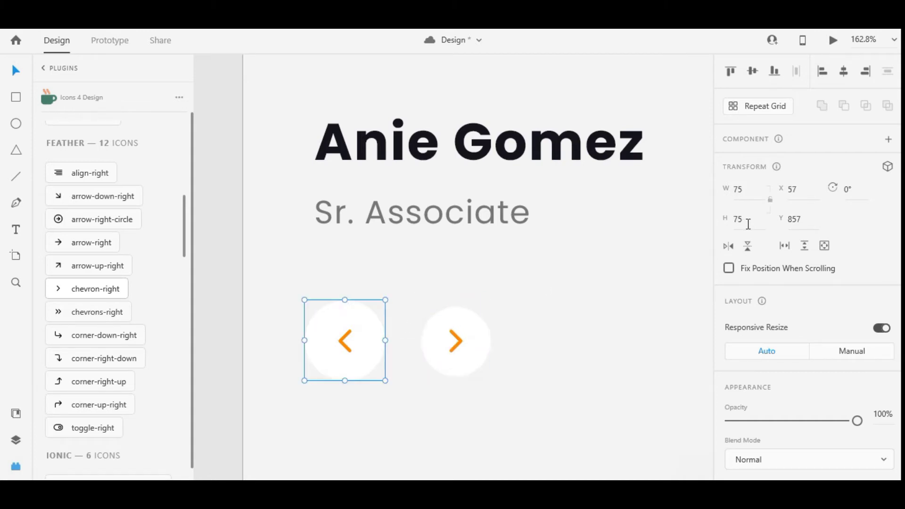
{"action": "type", "text": "65"}
{"action": "key", "text": "Return"}
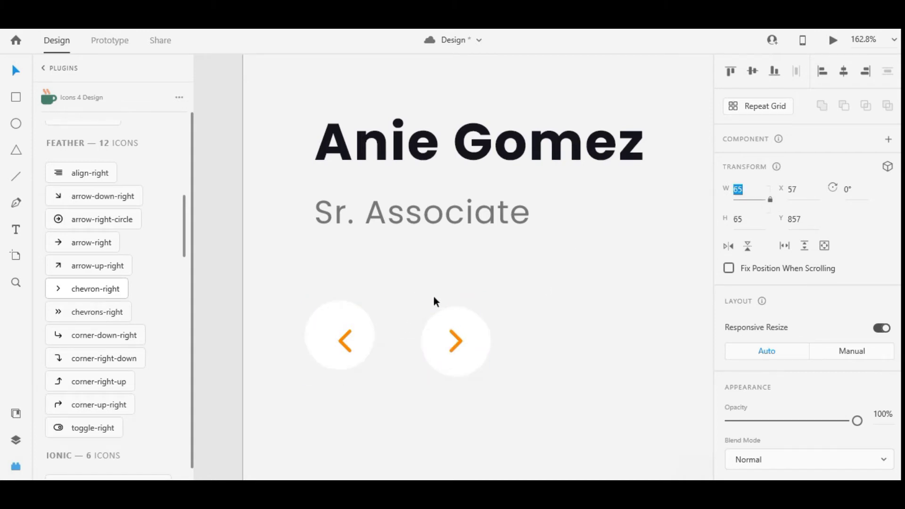
{"action": "left_click_drag", "start_coordinate": [343, 311], "coordinate": [349, 317]}
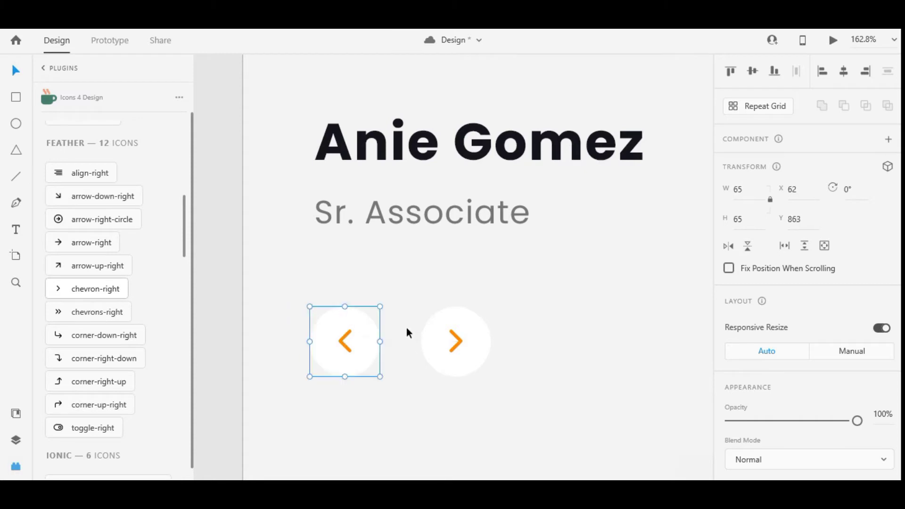
Group the right-pointing chevron with its circle and move this next button closer to the previous button
{"action": "left_click", "coordinate": [469, 332]}
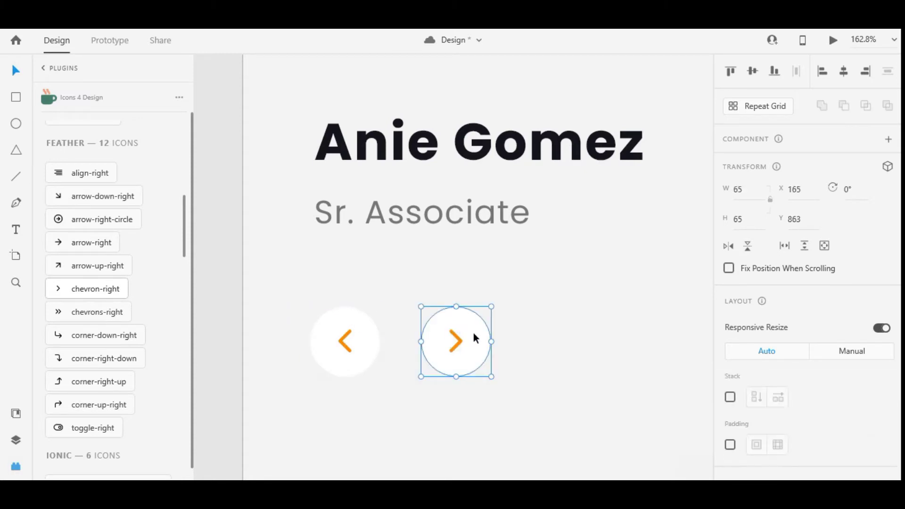
{"action": "left_click_drag", "start_coordinate": [473, 333], "coordinate": [456, 334]}
{"action": "left_click", "coordinate": [347, 335], "text": "shift"}
{"action": "left_click", "coordinate": [331, 399]}
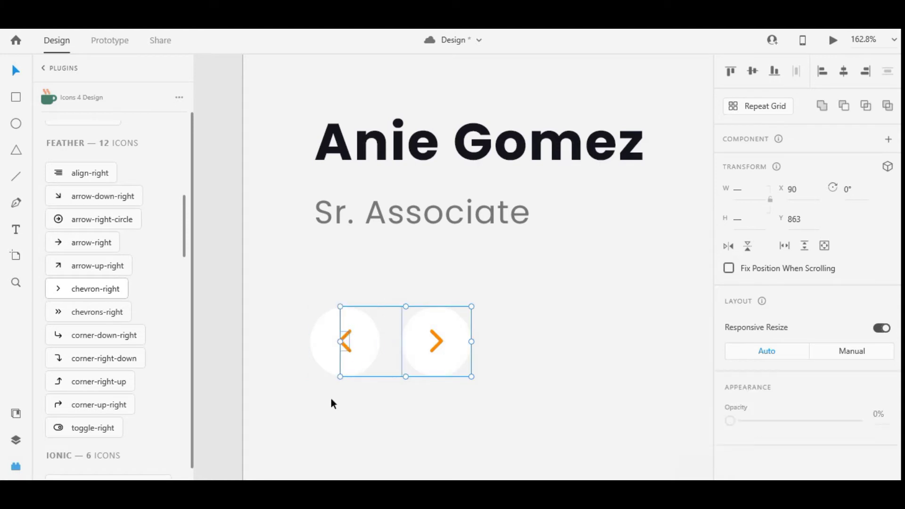
Group the previous and next arrow buttons together into one 150 px wide group
{"action": "left_click", "coordinate": [342, 338]}
{"action": "left_click", "coordinate": [418, 329], "text": "shift"}
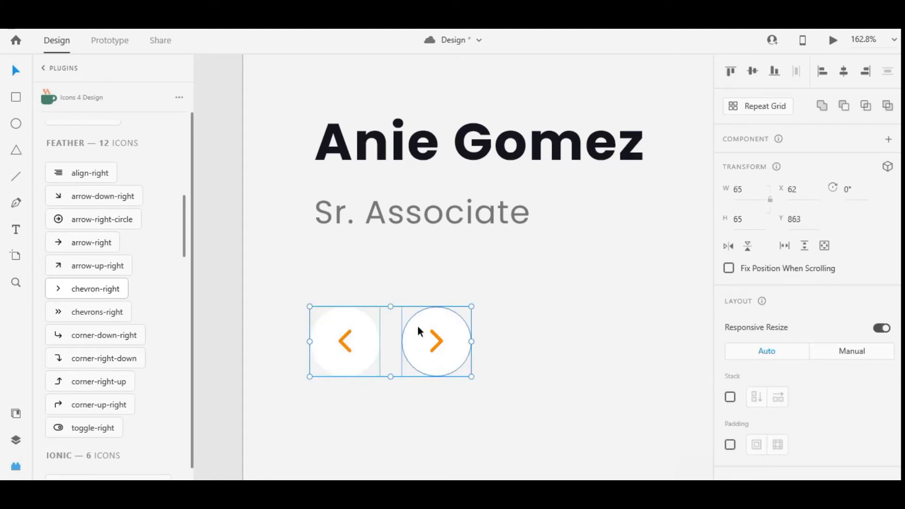
{"action": "key", "text": "ctrl+g"}
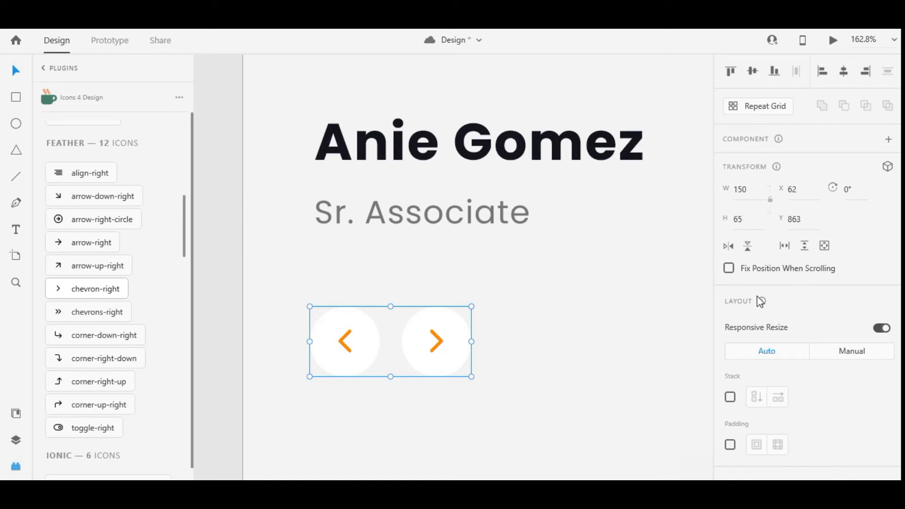
Move the arrow button group up to Y 857 and the reviewer name and job title group down to Y 697
{"action": "scroll", "coordinate": [510, 298], "scroll_direction": "down", "scroll_amount": 3}
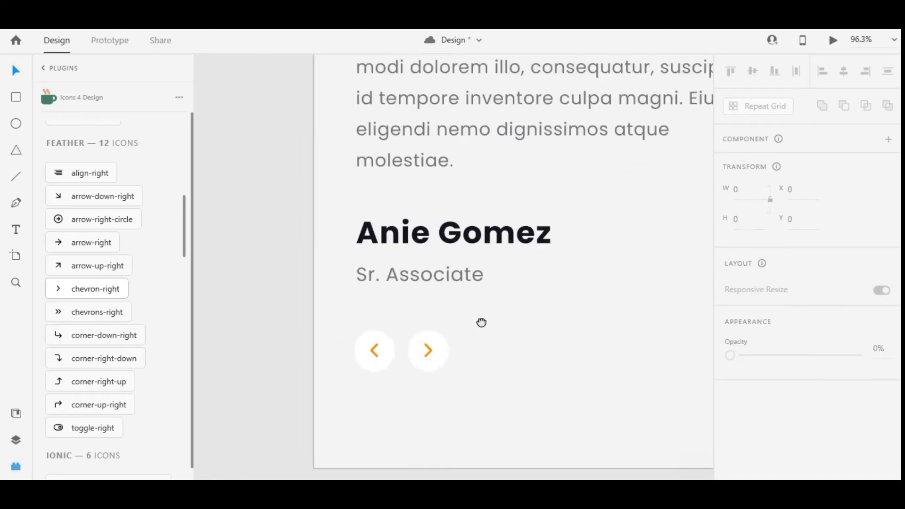
{"action": "scroll", "coordinate": [418, 288], "scroll_direction": "down", "scroll_amount": 3}
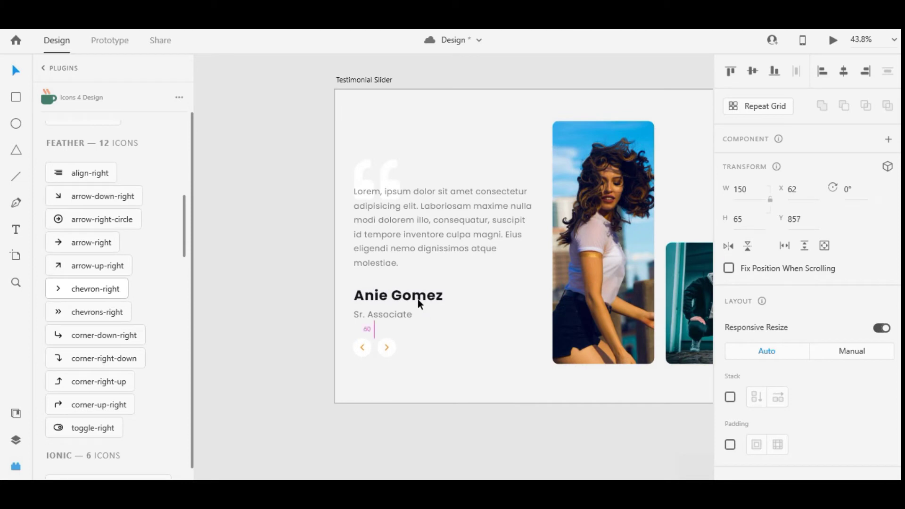
{"action": "left_click_drag", "start_coordinate": [449, 334], "coordinate": [402, 341]}
{"action": "left_click", "coordinate": [335, 324]}
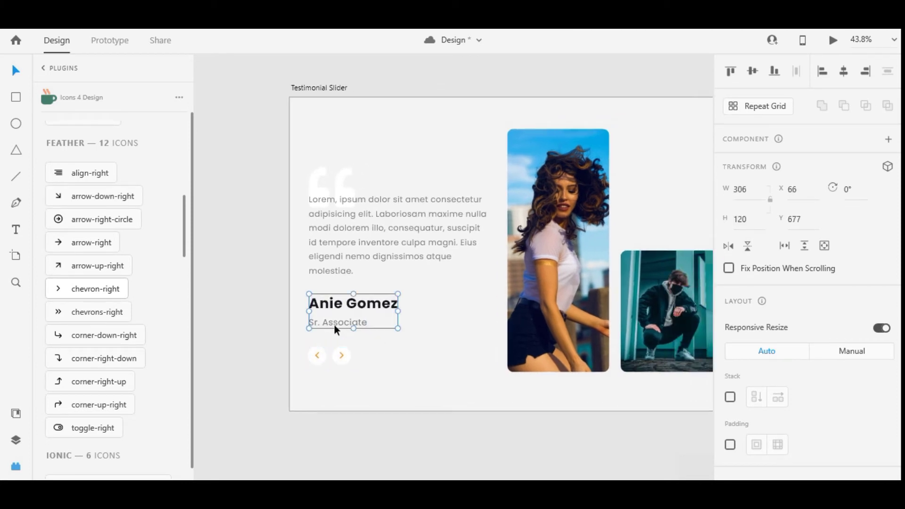
{"action": "key", "text": "shift+Down"}
{"action": "key", "text": "shift+Down"}
Move the testimonial text and quote icon down together so the icon sits at Y 271 and the text at Y 363
{"action": "left_click", "coordinate": [341, 257]}
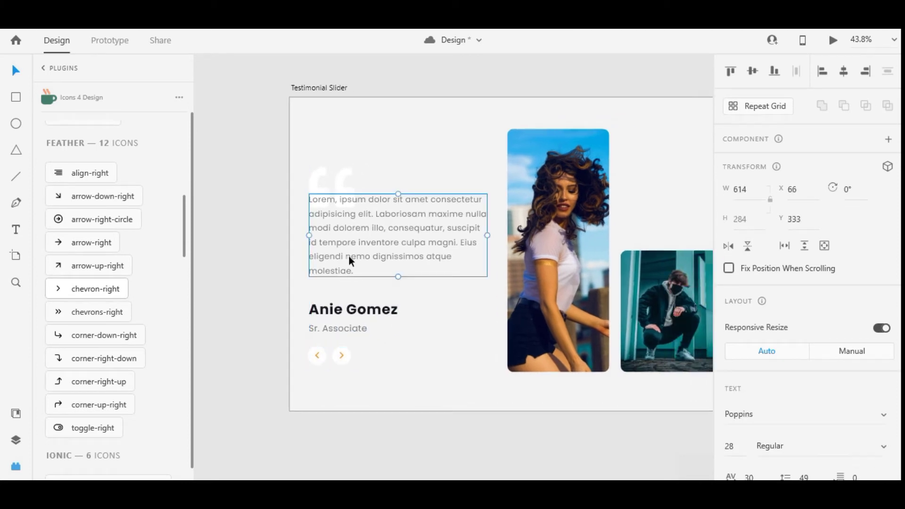
{"action": "left_click", "coordinate": [340, 171], "text": "shift"}
{"action": "key", "text": "shift+Down"}
{"action": "key", "text": "shift+Down"}
{"action": "key", "text": "shift+Down"}
{"action": "key", "text": "shift+Down"}
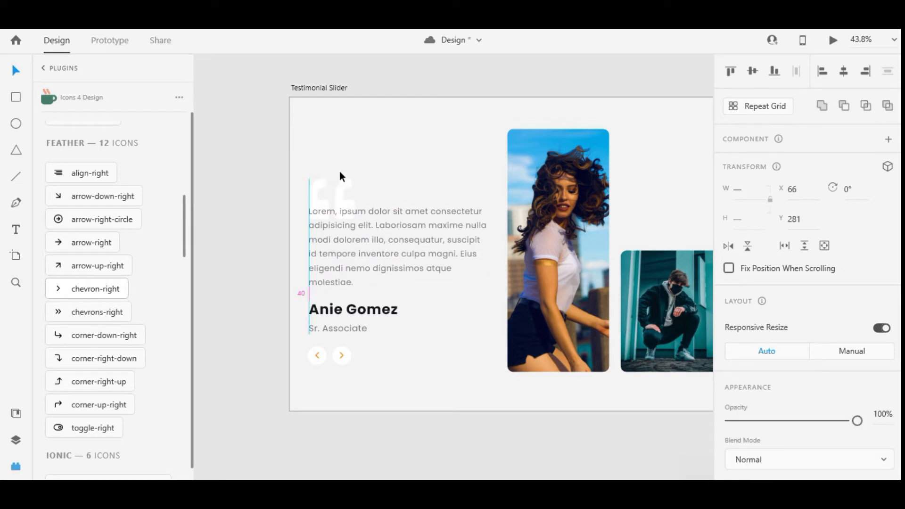
{"action": "key", "text": "shift+Up"}
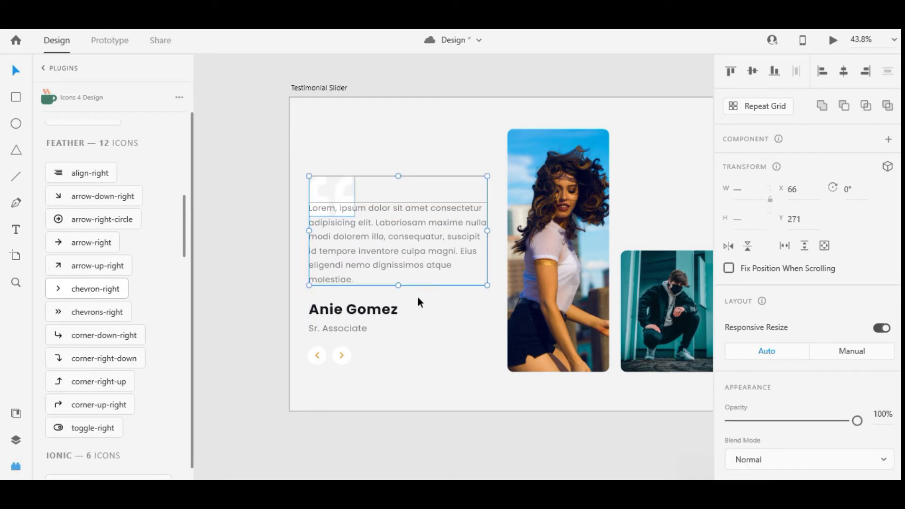
{"action": "left_click", "coordinate": [431, 336]}
{"action": "scroll", "coordinate": [453, 324], "scroll_direction": "up", "scroll_amount": 1}
{"action": "left_click", "coordinate": [409, 251]}
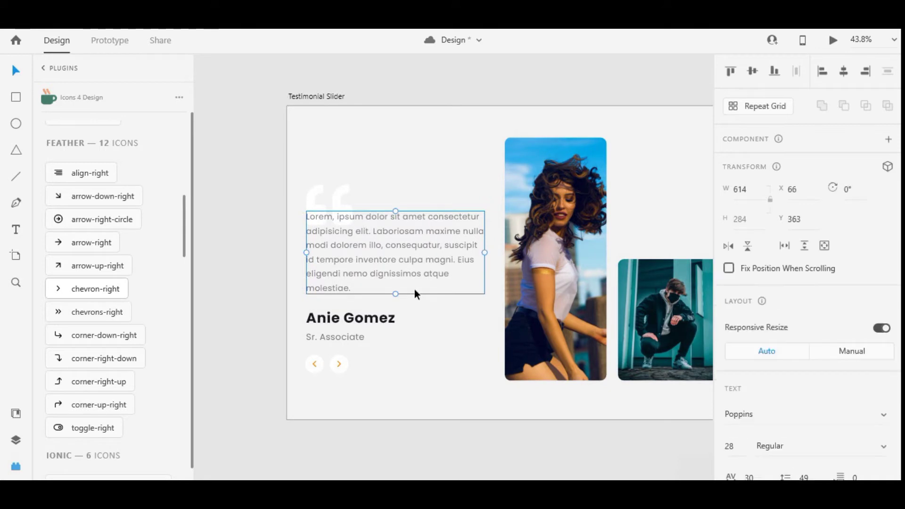
{"action": "scroll", "coordinate": [397, 284], "scroll_direction": "up", "scroll_amount": 1}
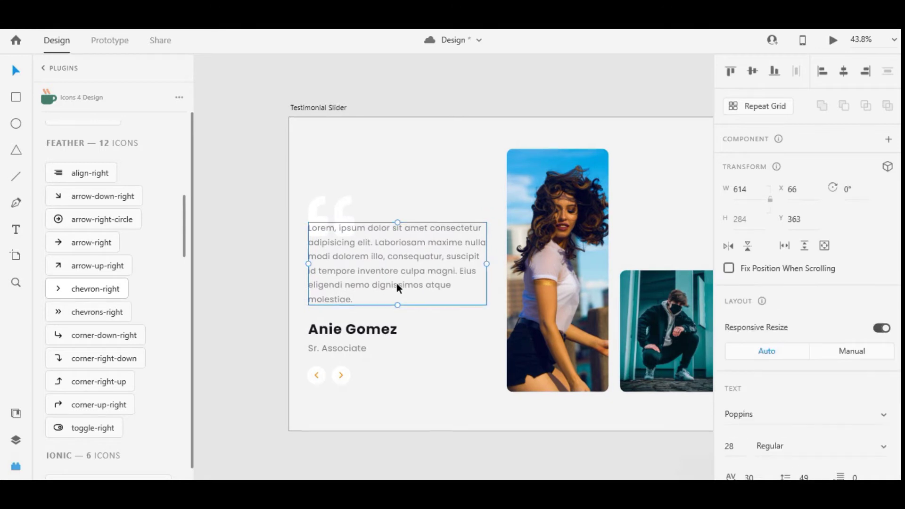
{"action": "left_click", "coordinate": [396, 353]}
{"action": "scroll", "coordinate": [426, 340], "scroll_direction": "down", "scroll_amount": 5}
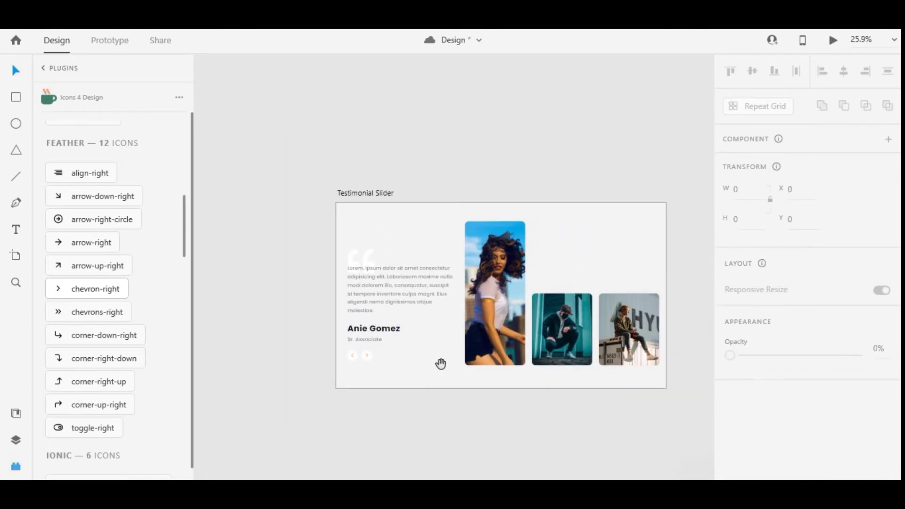
{"action": "scroll", "coordinate": [380, 328], "scroll_direction": "up", "scroll_amount": 5}
Duplicate the reviewer name and job title group to X -290, lower the copy's opacity, and group it with the original
{"action": "left_click", "coordinate": [369, 330]}
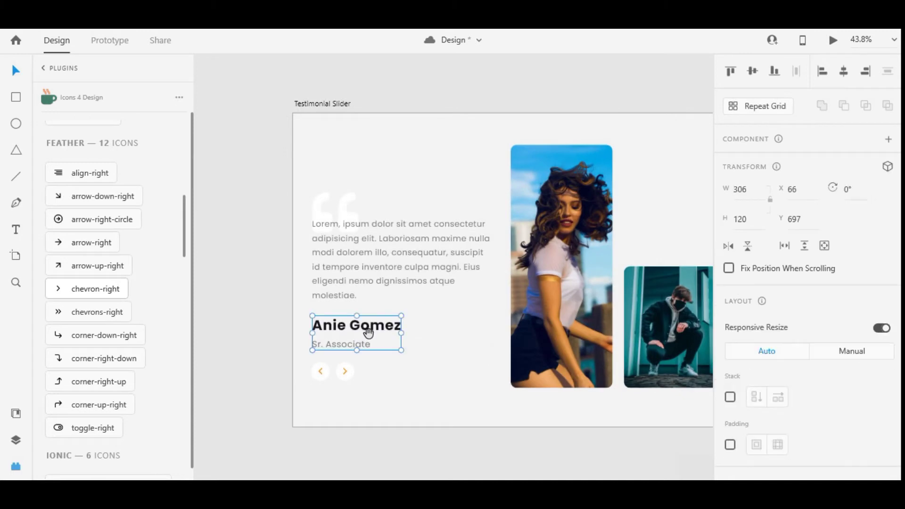
{"action": "left_click", "coordinate": [416, 329]}
{"action": "left_click_drag", "start_coordinate": [360, 330], "coordinate": [318, 321]}
{"action": "left_click", "coordinate": [415, 327]}
{"action": "left_click", "coordinate": [382, 326], "text": "shift"}
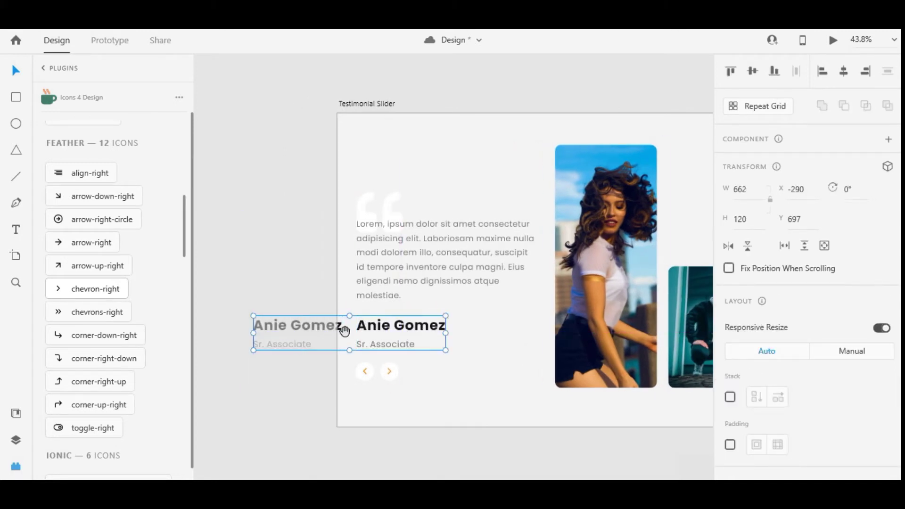
Add a second faded name and job title copy at X -819 inside the group and place the middle copy at X -352
{"action": "scroll", "coordinate": [401, 327], "scroll_direction": "left", "scroll_amount": 10}
{"action": "left_click_drag", "start_coordinate": [477, 325], "coordinate": [320, 330]}
{"action": "left_click_drag", "start_coordinate": [440, 325], "coordinate": [423, 324]}
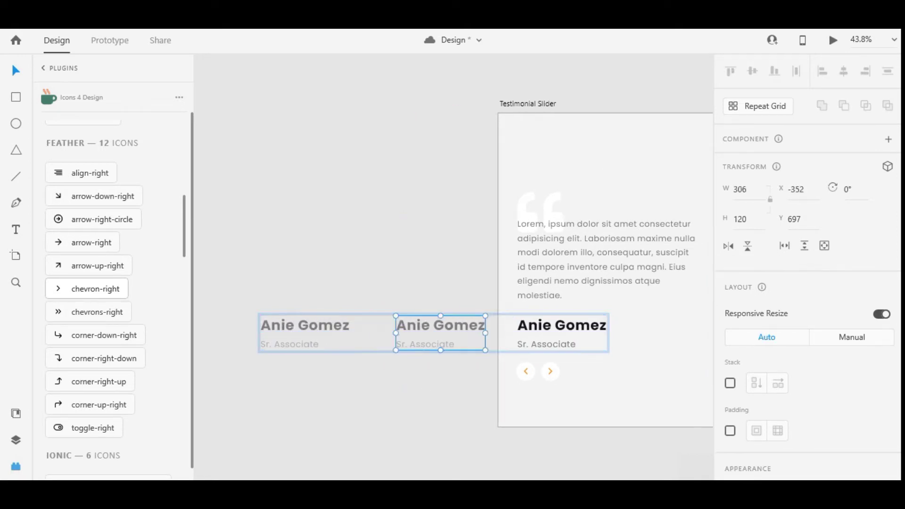
Copy the Testimonial – 2 reviewer name from the Word document and replace the name in the middle copy with it
{"action": "key", "text": "alt+Tab"}
{"action": "scroll", "coordinate": [322, 297], "scroll_direction": "down", "scroll_amount": 1}
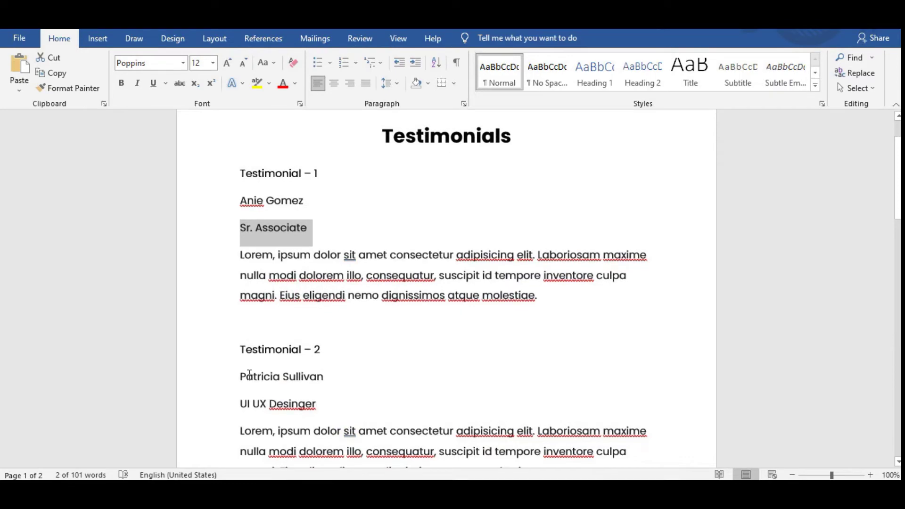
{"action": "left_click_drag", "start_coordinate": [241, 377], "coordinate": [307, 376]}
{"action": "key", "text": "ctrl+c"}
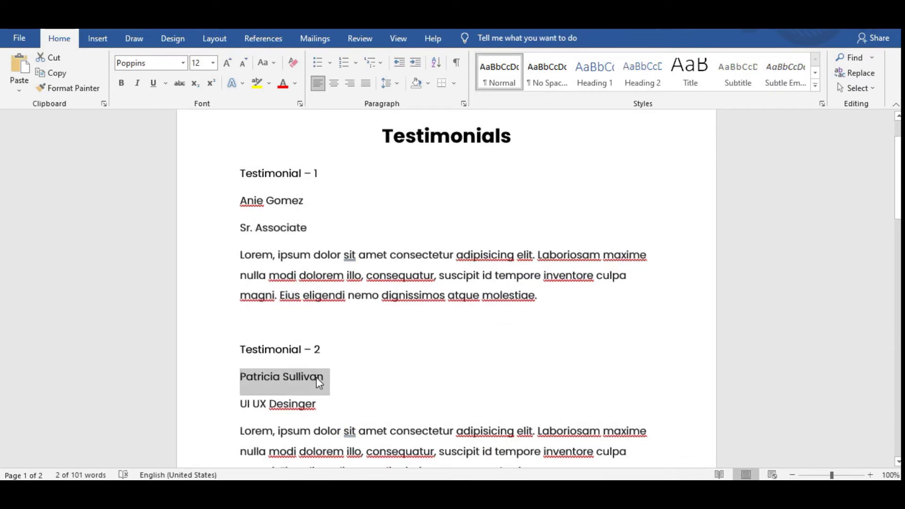
{"action": "key", "text": "alt+Tab"}
{"action": "double_click", "coordinate": [437, 321]}
{"action": "double_click", "coordinate": [440, 324]}
{"action": "key", "text": "ctrl+v"}
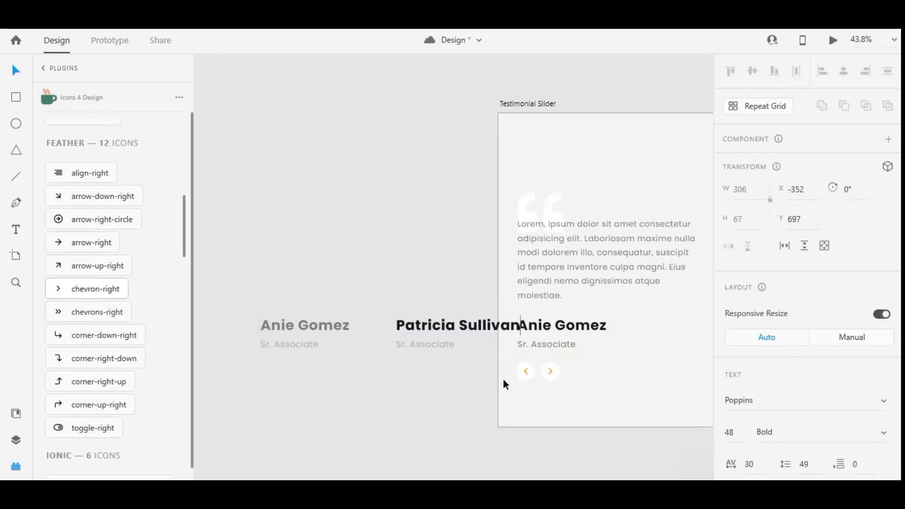
Switch to the Word document and correct the misspelled "Desinger" in the Testimonial – 2 job title to "Designer"
{"action": "key", "text": "alt+Tab"}
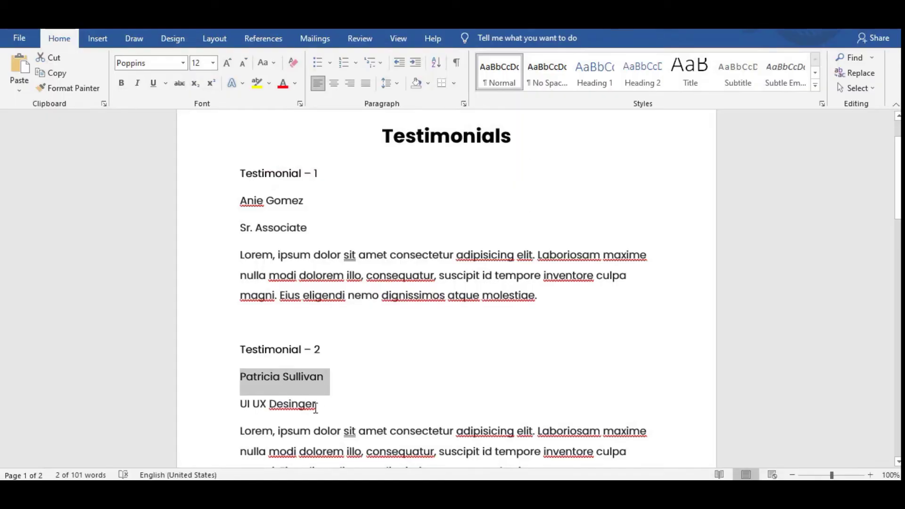
{"action": "left_click_drag", "start_coordinate": [316, 408], "coordinate": [244, 402]}
{"action": "left_click", "coordinate": [293, 406]}
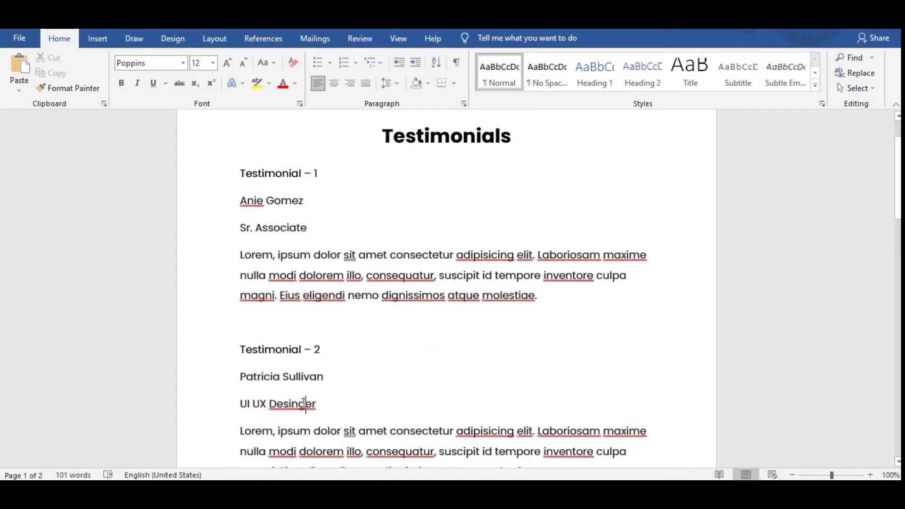
{"action": "right_click", "coordinate": [289, 404]}
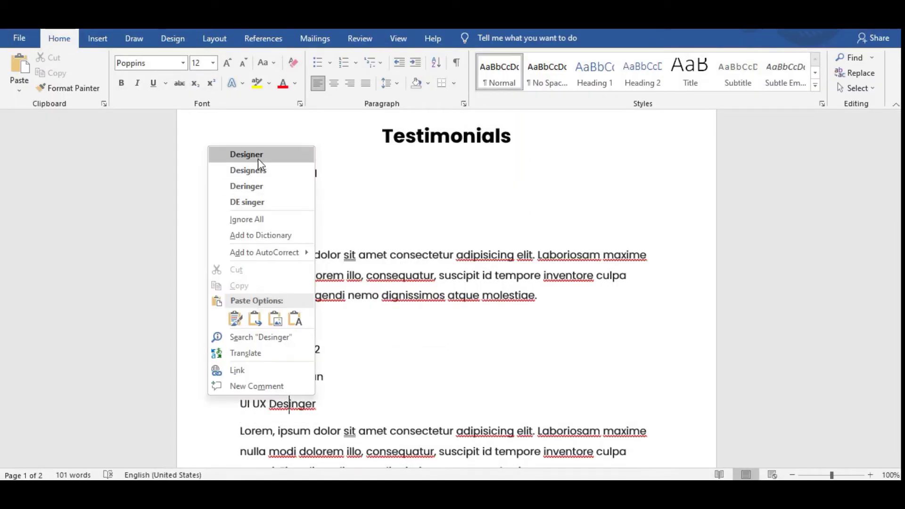
{"action": "left_click", "coordinate": [247, 155]}
Copy the job title "UI UX Designer" from the document and replace the middle copy's job title with it
{"action": "left_click_drag", "start_coordinate": [316, 404], "coordinate": [246, 405]}
{"action": "key", "text": "ctrl+c"}
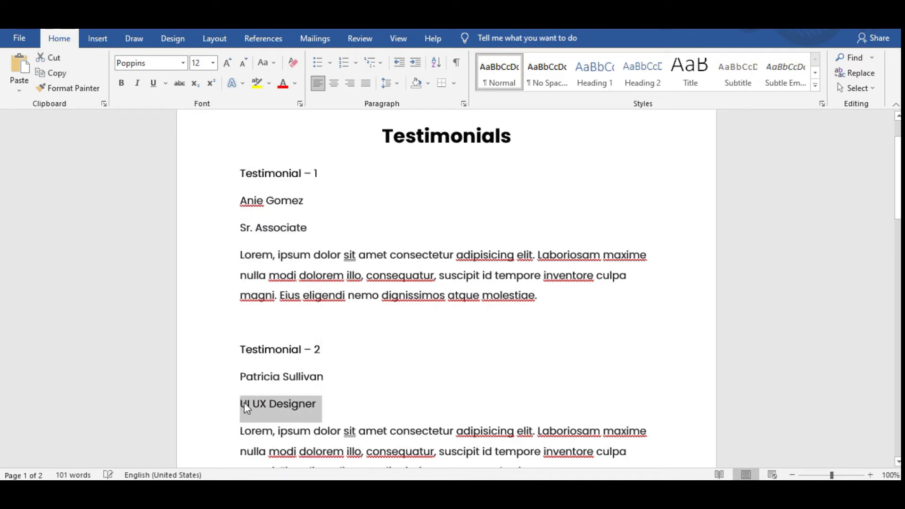
{"action": "key", "text": "alt+Tab"}
{"action": "double_click", "coordinate": [425, 345]}
{"action": "key", "text": "ctrl+v"}
{"action": "key", "text": "Escape"}
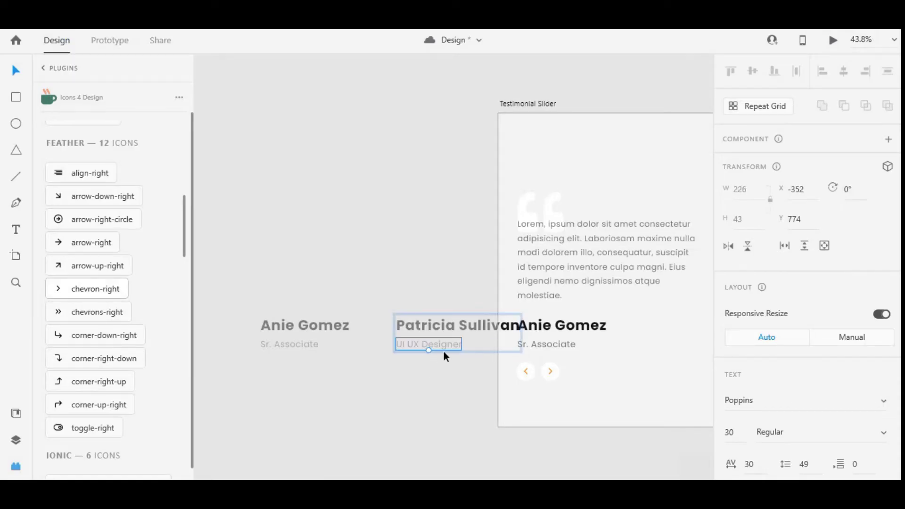
Copy the Testimonial – 3 reviewer name from the Word document and replace the name in the leftmost copy with it
{"action": "left_click", "coordinate": [289, 322]}
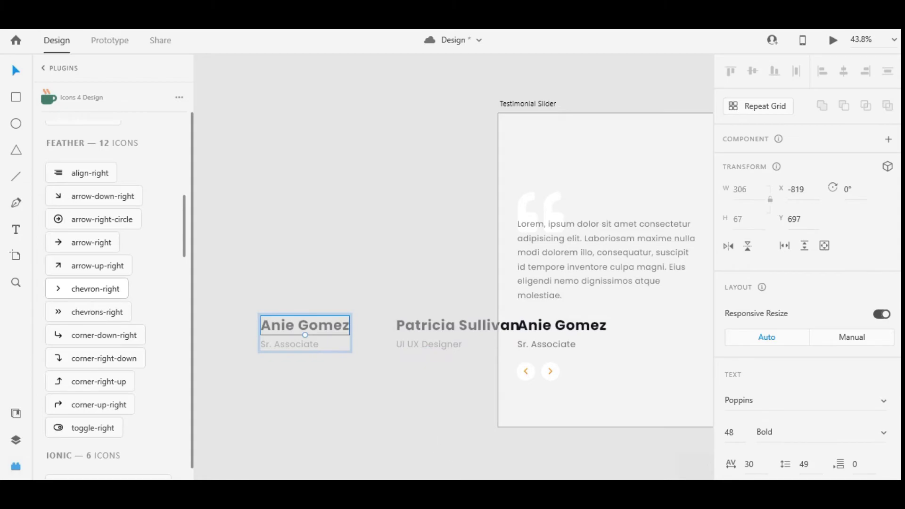
{"action": "key", "text": "alt+Tab"}
{"action": "scroll", "coordinate": [332, 373], "scroll_direction": "down", "scroll_amount": 3}
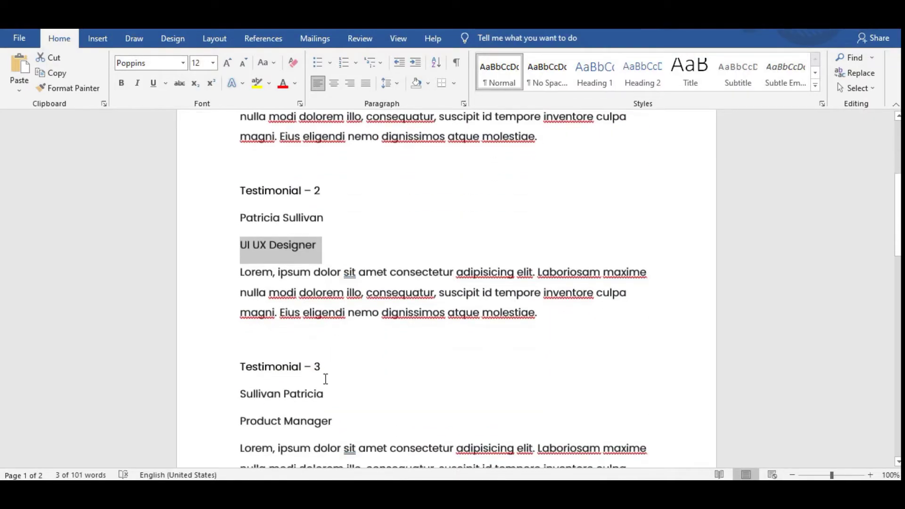
{"action": "left_click_drag", "start_coordinate": [321, 393], "coordinate": [235, 392]}
{"action": "key", "text": "ctrl+c"}
{"action": "key", "text": "alt+Tab"}
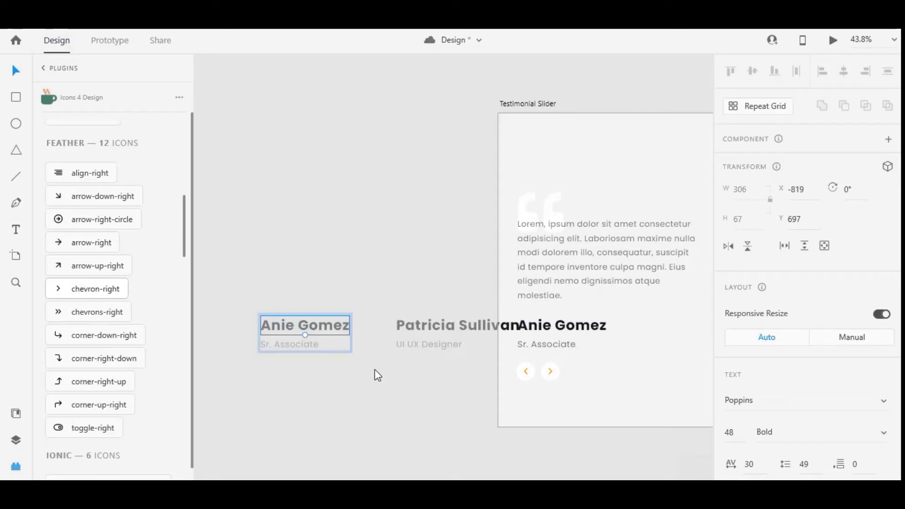
{"action": "double_click", "coordinate": [349, 328]}
{"action": "key", "text": "ctrl+v"}
{"action": "key", "text": "Escape"}
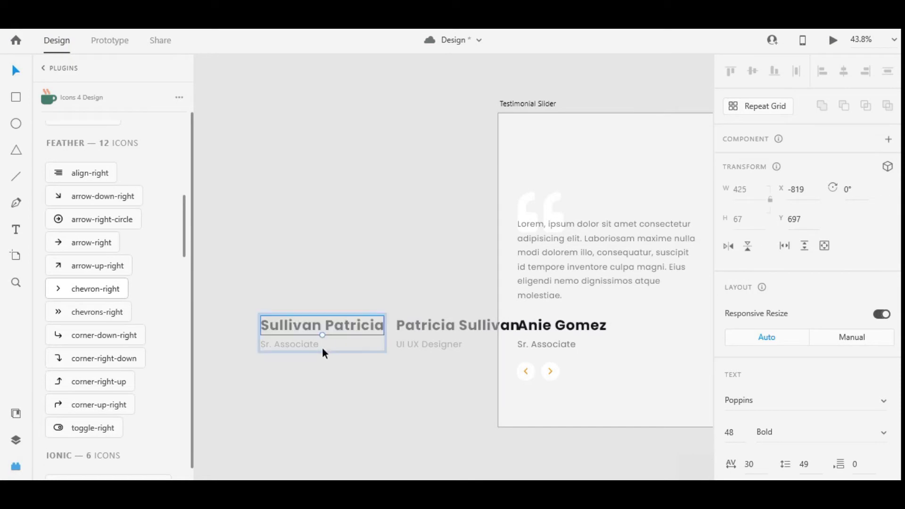
Copy the Testimonial – 3 job title "Product Manager" from the Word document and replace the leftmost copy's job title with it
{"action": "left_click", "coordinate": [322, 347]}
{"action": "double_click", "coordinate": [511, 329]}
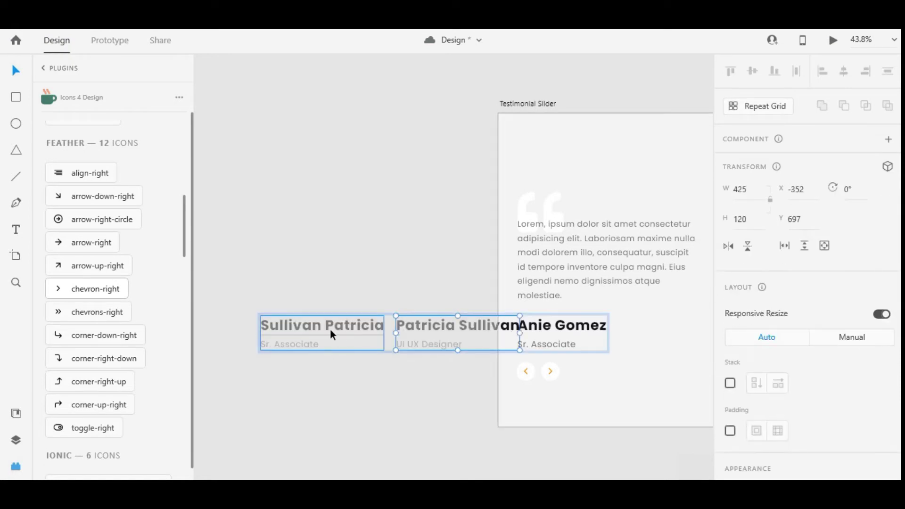
{"action": "double_click", "coordinate": [297, 338]}
{"action": "key", "text": "alt+Tab"}
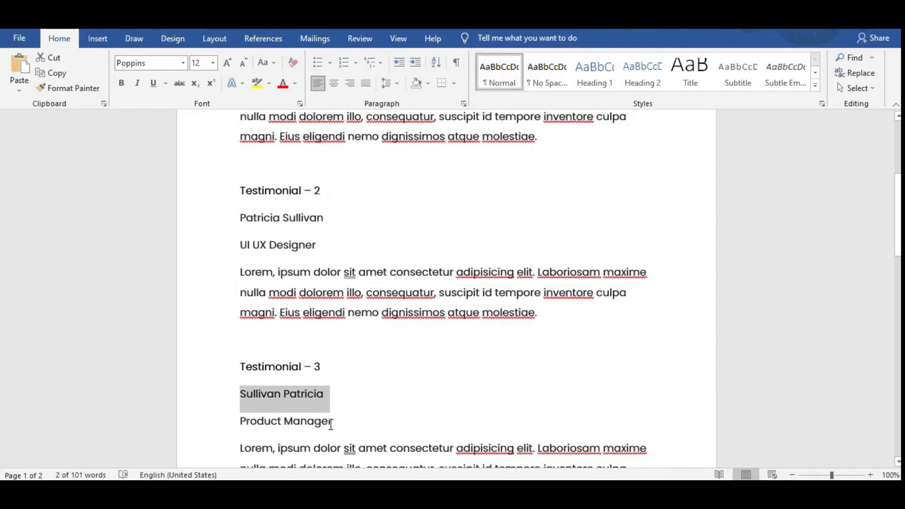
{"action": "left_click_drag", "start_coordinate": [331, 425], "coordinate": [241, 426]}
{"action": "key", "text": "ctrl+c"}
{"action": "key", "text": "alt+Tab"}
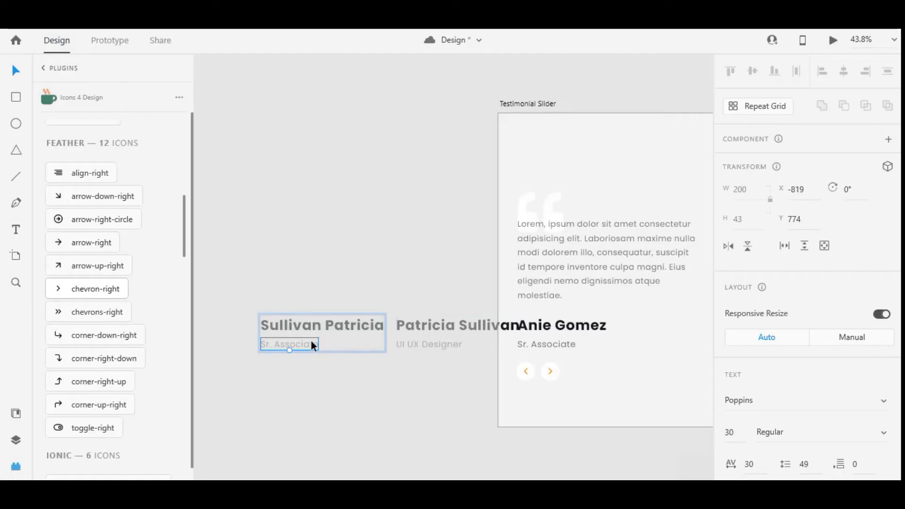
{"action": "double_click", "coordinate": [311, 344]}
{"action": "key", "text": "ctrl+v"}
{"action": "key", "text": "Escape"}
{"action": "key", "text": "Escape"}
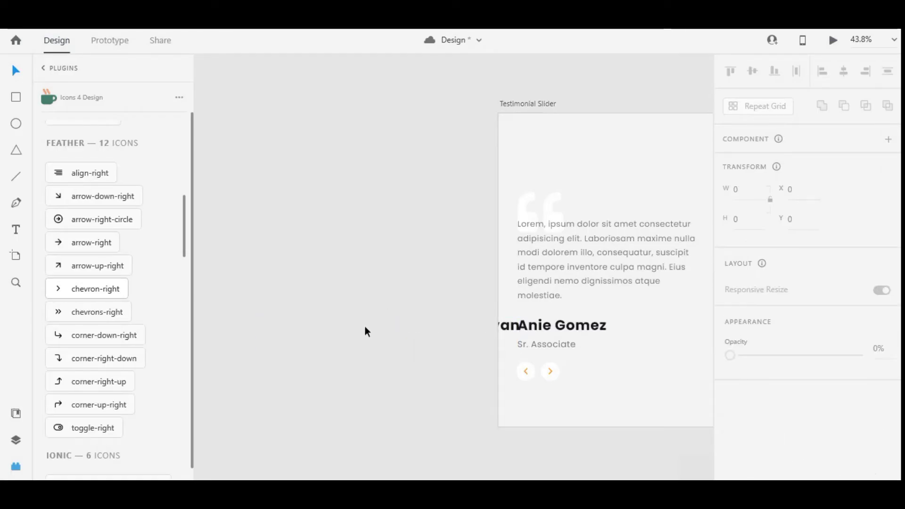
Move the two off-artboard name and job title copies further left, leaving clear gaps between the three blocks
{"action": "double_click", "coordinate": [527, 323]}
{"action": "left_click_drag", "start_coordinate": [346, 325], "coordinate": [268, 324]}
{"action": "left_click_drag", "start_coordinate": [416, 326], "coordinate": [445, 330]}
{"action": "left_click_drag", "start_coordinate": [374, 330], "coordinate": [370, 330]}
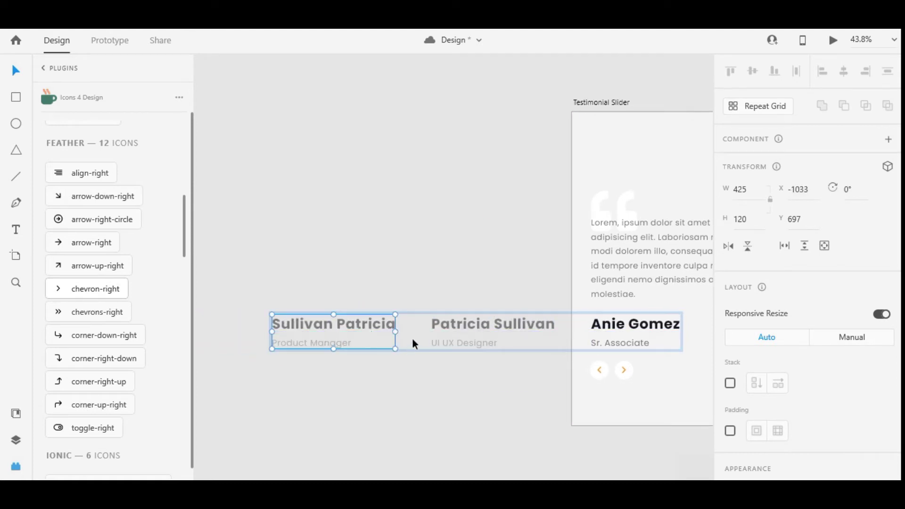
Compare the spacing between the three name blocks and nudge the leftmost copy slightly to the left
{"action": "left_click", "coordinate": [477, 330]}
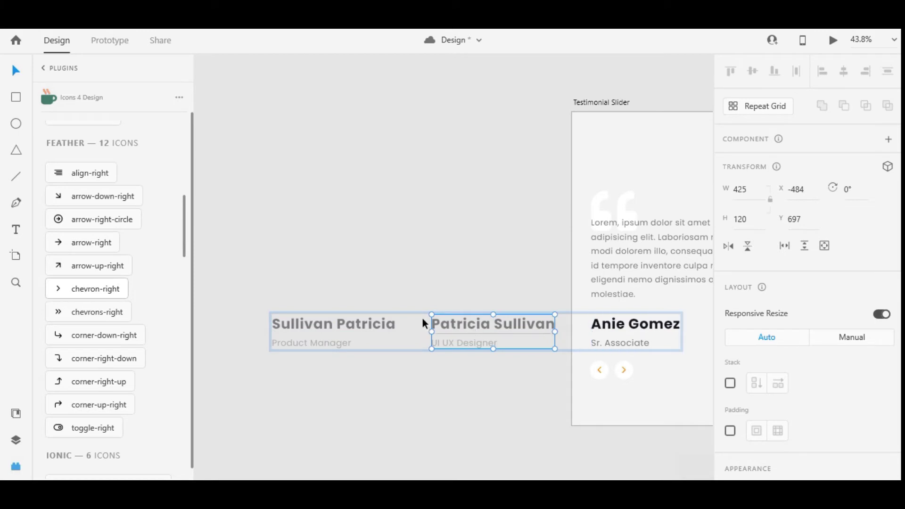
{"action": "left_click", "coordinate": [604, 325]}
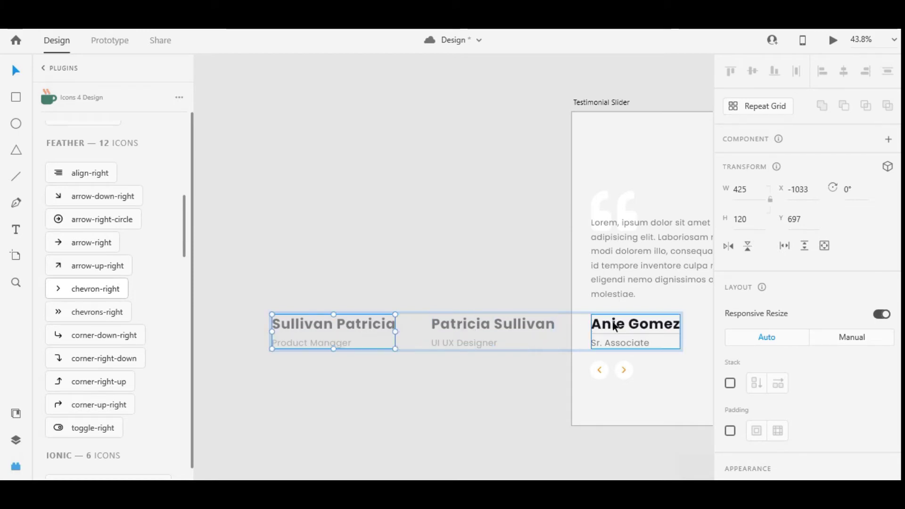
{"action": "left_click", "coordinate": [462, 324]}
{"action": "left_click", "coordinate": [371, 322]}
{"action": "left_click", "coordinate": [473, 321], "text": "shift"}
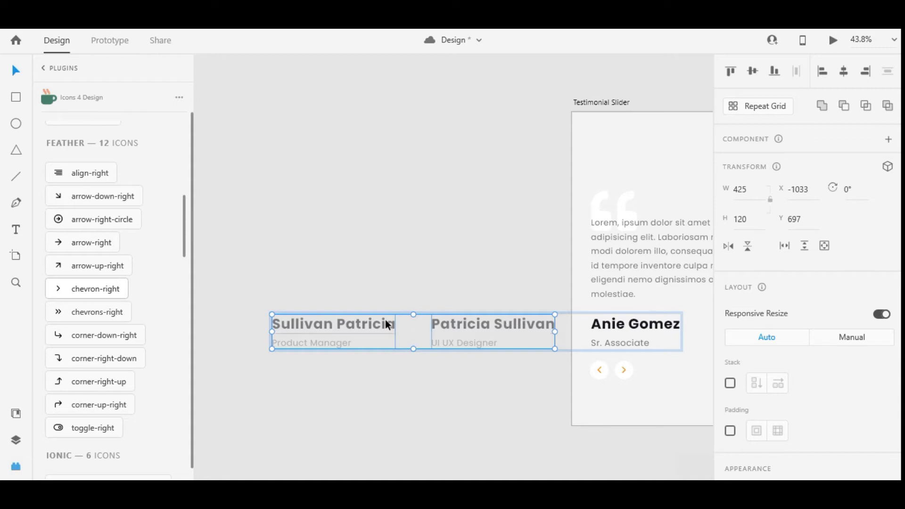
{"action": "left_click", "coordinate": [364, 319], "text": "shift"}
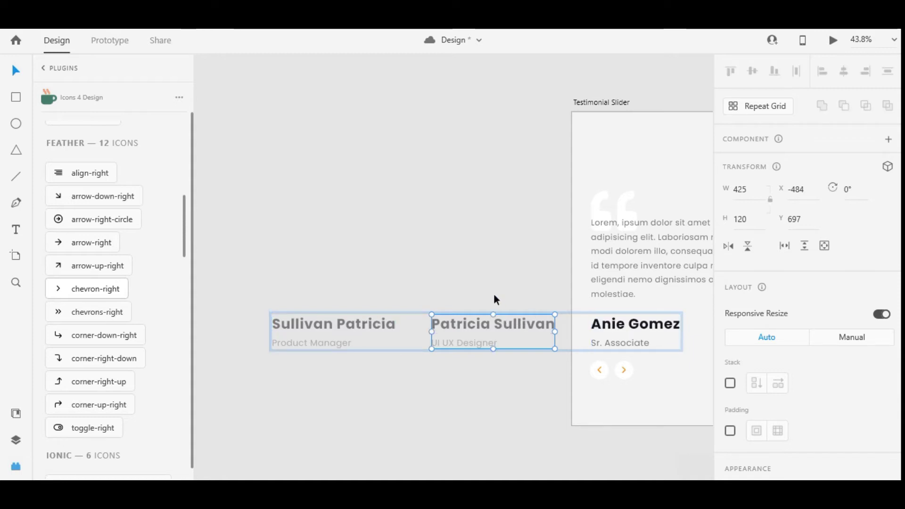
{"action": "left_click", "coordinate": [380, 319]}
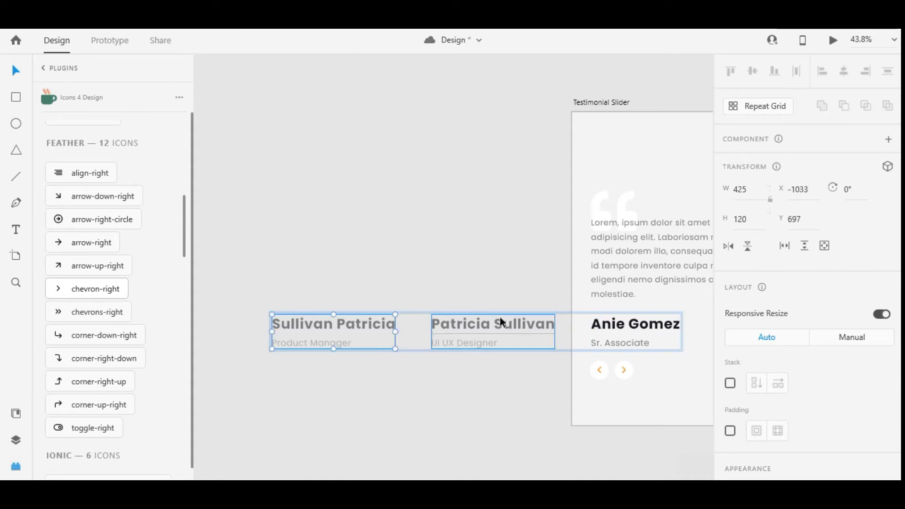
{"action": "key", "text": "Left"}
{"action": "left_click", "coordinate": [536, 271]}
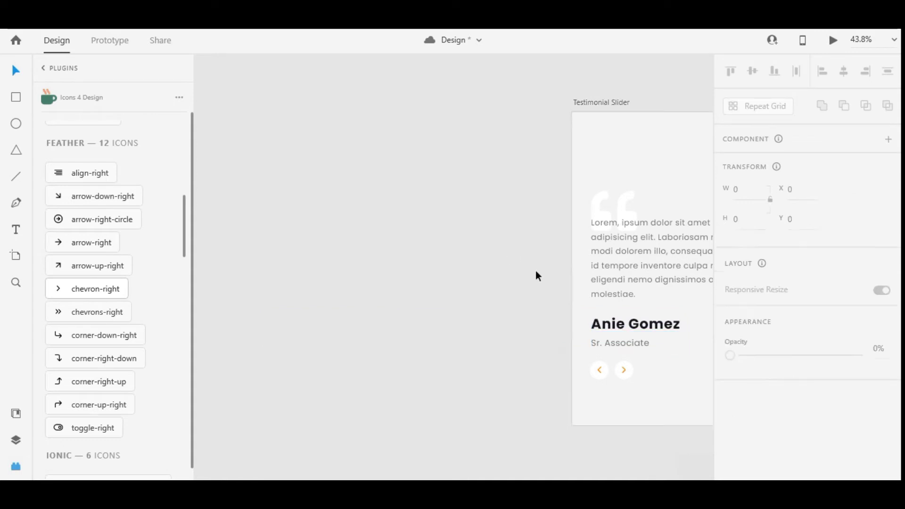
Draw a rectangle about 362 × 141 over the reviewer name and job title on the artboard and mask the name group with it
{"action": "left_click_drag", "start_coordinate": [615, 324], "coordinate": [525, 314]}
{"action": "left_click", "coordinate": [528, 319]}
{"action": "scroll", "coordinate": [441, 241], "scroll_direction": "left", "scroll_amount": 3}
{"action": "left_click", "coordinate": [440, 241]}
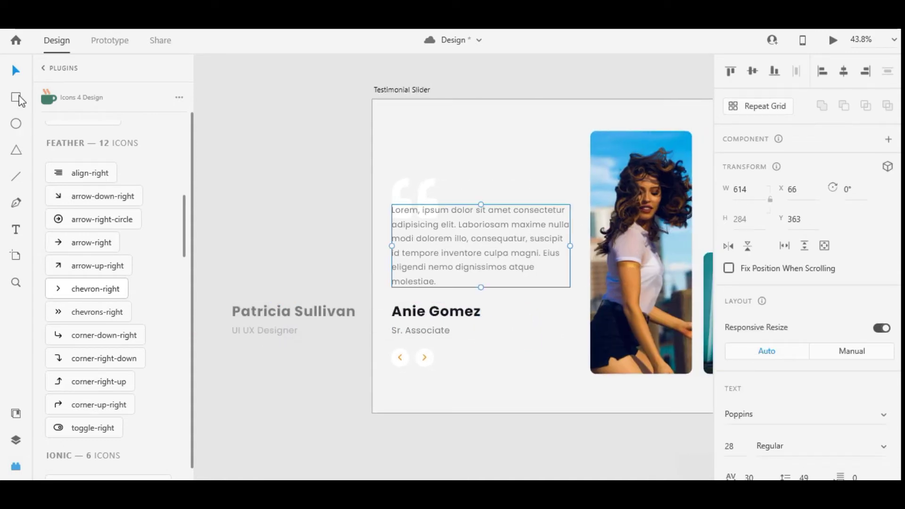
{"action": "scroll", "coordinate": [381, 246], "scroll_direction": "up", "scroll_amount": 3}
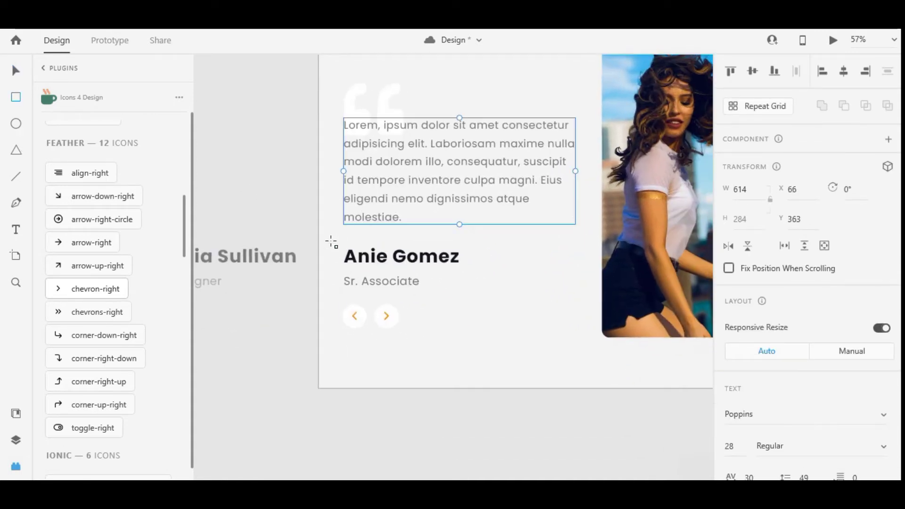
{"action": "mouse_move", "coordinate": [331, 241]}
{"action": "left_mouse_down"}
{"action": "mouse_move", "coordinate": [440, 298]}
{"action": "mouse_move", "coordinate": [468, 294]}
{"action": "left_mouse_up"}
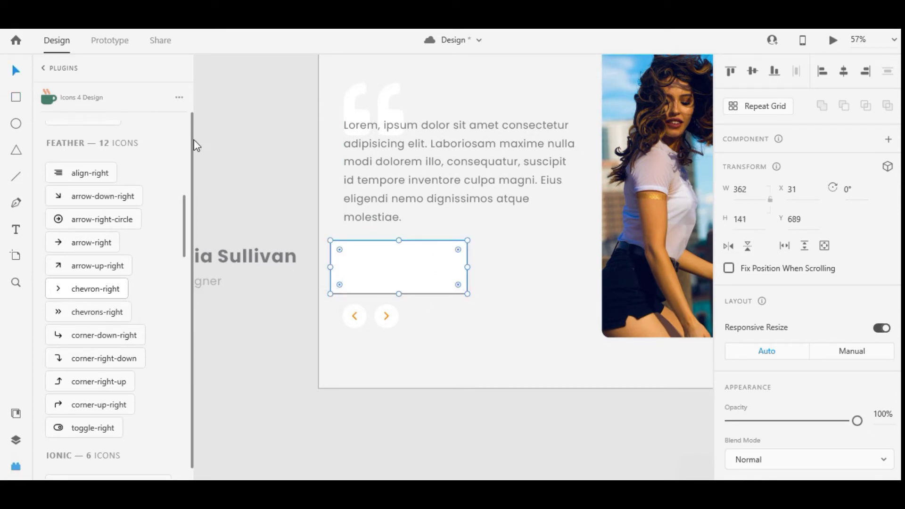
{"action": "left_click", "coordinate": [285, 256], "text": "shift"}
{"action": "right_click", "coordinate": [414, 258]}
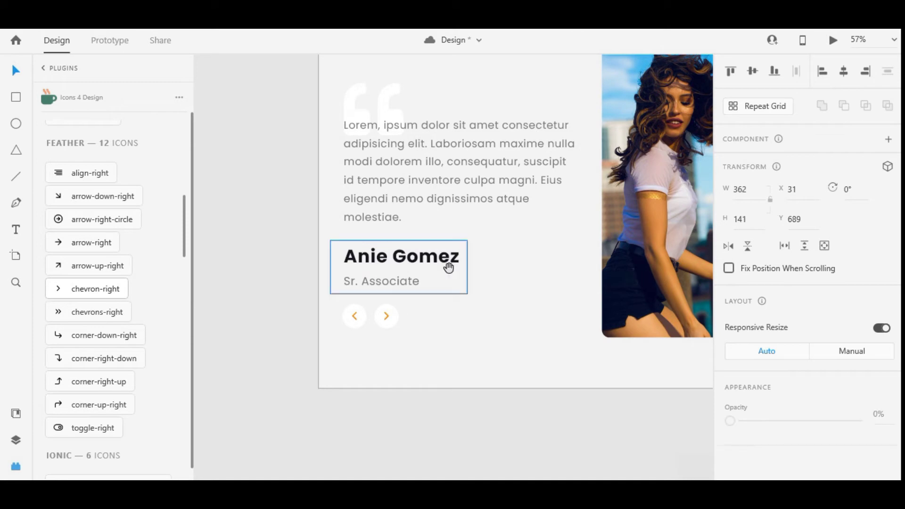
Duplicate the testimonial paragraph twice, stacking the copies directly above the original
{"action": "left_click", "coordinate": [404, 191]}
{"action": "left_click_drag", "start_coordinate": [409, 171], "coordinate": [445, 121]}
{"action": "left_click_drag", "start_coordinate": [440, 242], "coordinate": [430, 226]}
{"action": "left_click", "coordinate": [426, 211]}
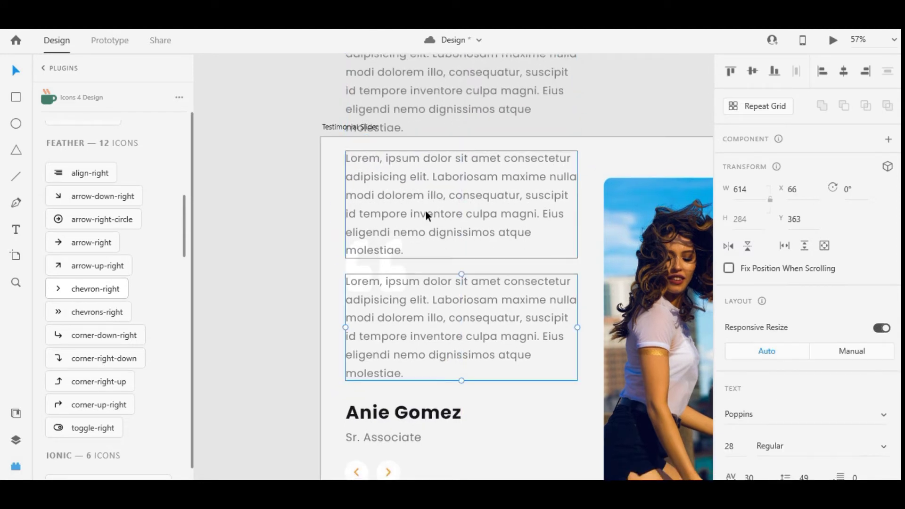
Draw a rectangle about 674 × 302 over the original paragraph and mask all three paragraphs with that shape
{"action": "left_click", "coordinate": [449, 109], "text": "shift"}
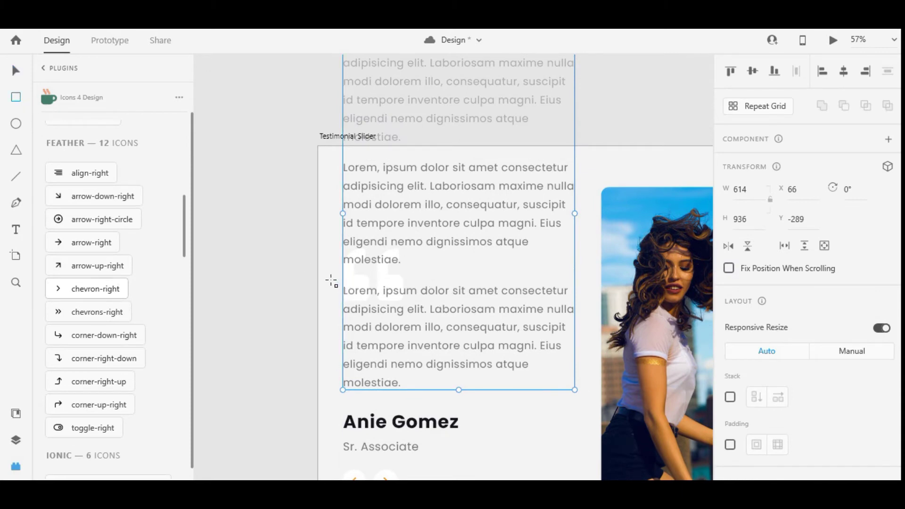
{"action": "left_click_drag", "start_coordinate": [331, 281], "coordinate": [586, 398]}
{"action": "left_click", "coordinate": [15, 70]}
{"action": "left_click", "coordinate": [397, 222], "text": "shift"}
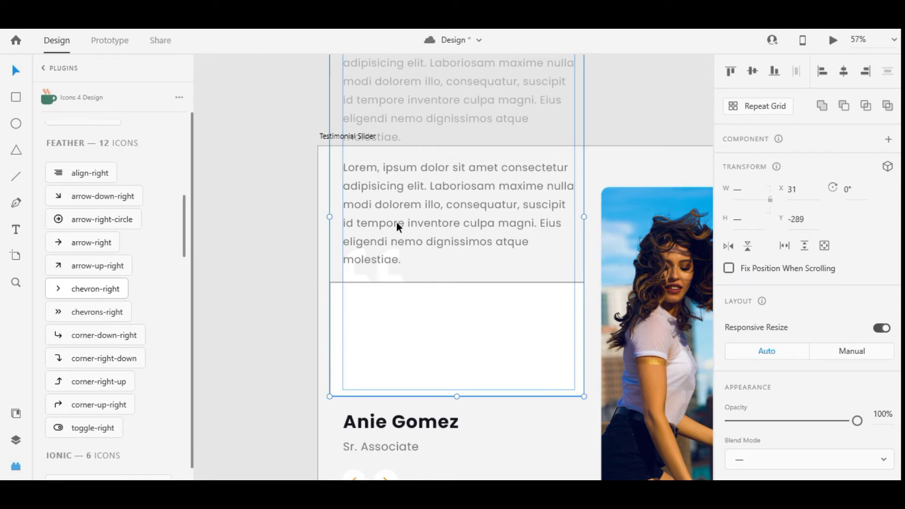
{"action": "right_click", "coordinate": [420, 213]}
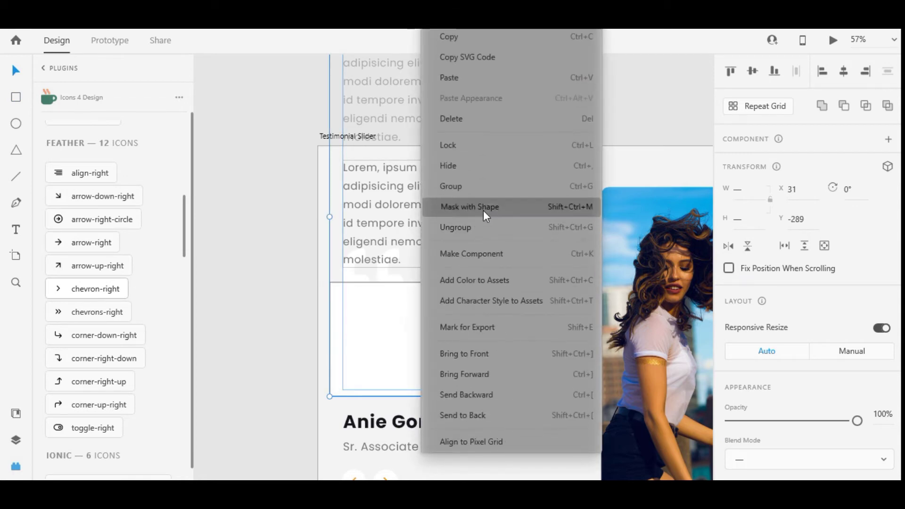
{"action": "left_click", "coordinate": [482, 211]}
{"action": "scroll", "coordinate": [465, 305], "scroll_direction": "down", "scroll_amount": 2}
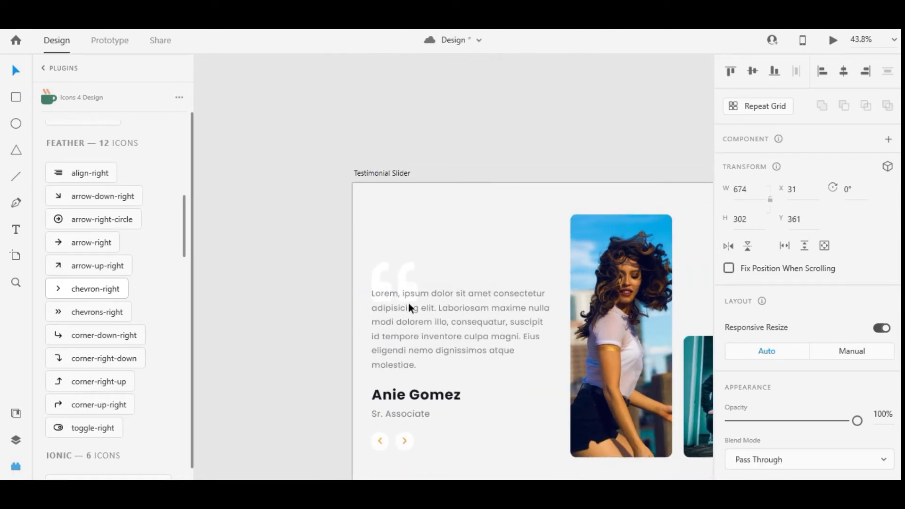
Place a horizontal guide along the top of the paragraph text and a vertical guide along the text's left edge
{"action": "left_click_drag", "start_coordinate": [461, 237], "coordinate": [433, 288]}
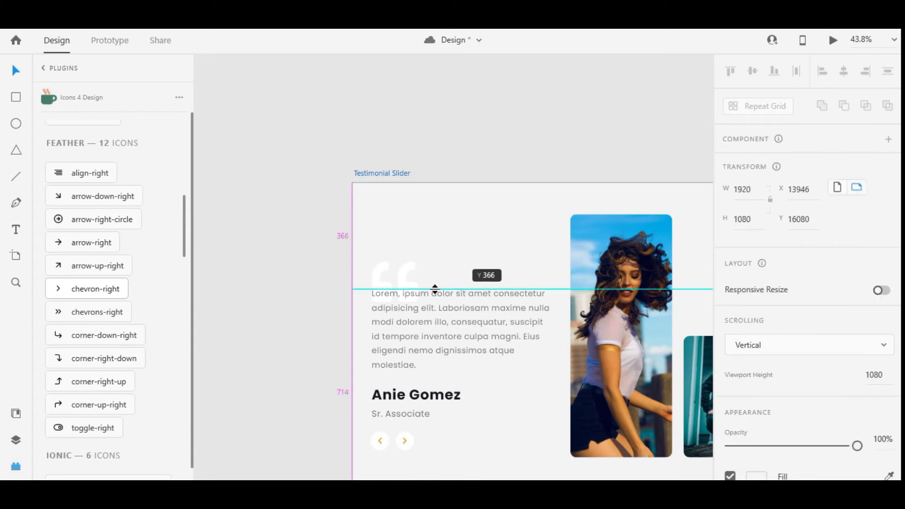
{"action": "key", "text": "ctrl+z"}
{"action": "scroll", "coordinate": [406, 291], "scroll_direction": "up", "scroll_amount": 7}
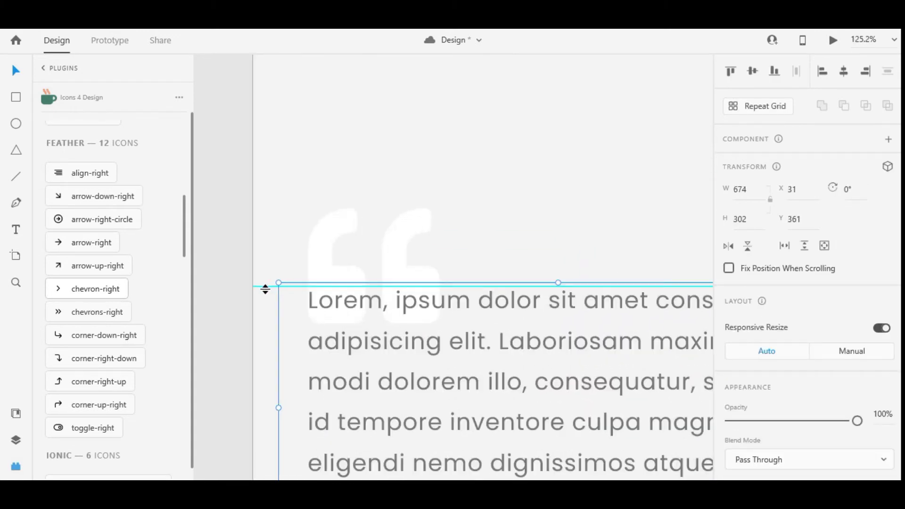
{"action": "left_click_drag", "start_coordinate": [266, 289], "coordinate": [263, 293]}
{"action": "scroll", "coordinate": [369, 247], "scroll_direction": "down", "scroll_amount": 3}
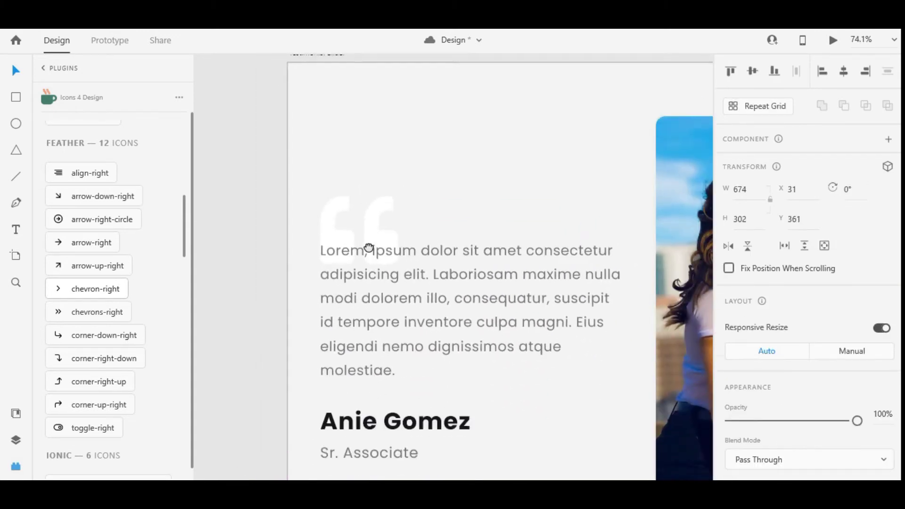
{"action": "scroll", "coordinate": [368, 248], "scroll_direction": "down", "scroll_amount": 1}
{"action": "left_click_drag", "start_coordinate": [280, 344], "coordinate": [340, 313]}
{"action": "scroll", "coordinate": [316, 358], "scroll_direction": "down", "scroll_amount": 5}
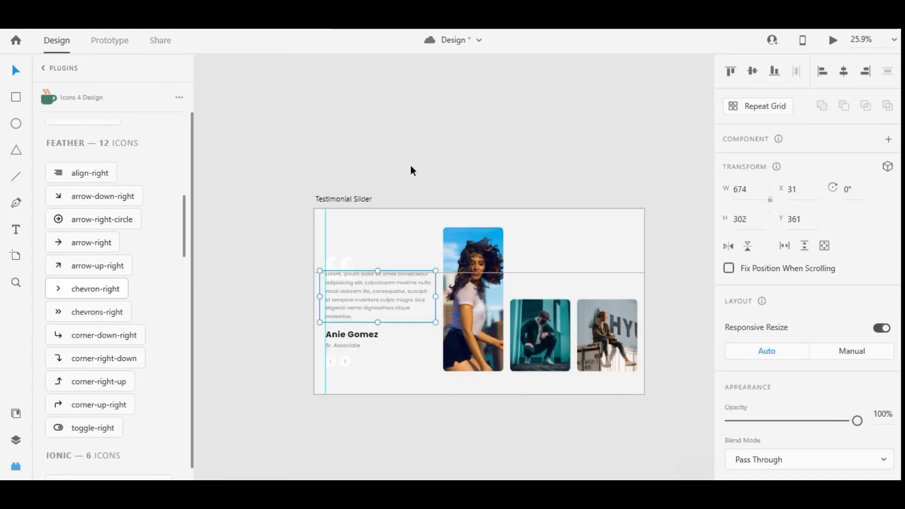
{"action": "left_click", "coordinate": [411, 165]}
Select all the slider content on the artboard and move it down by 50 px
{"action": "left_click_drag", "start_coordinate": [474, 176], "coordinate": [469, 174]}
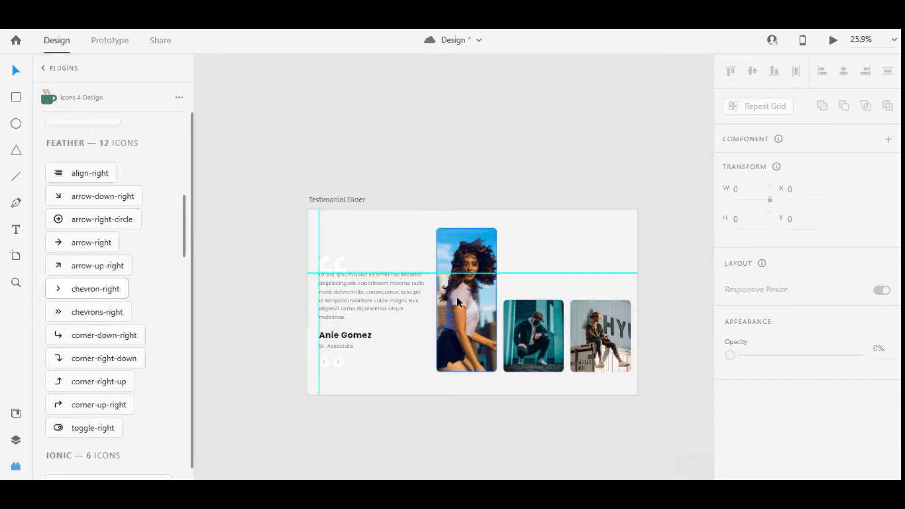
{"action": "left_click_drag", "start_coordinate": [619, 400], "coordinate": [298, 234]}
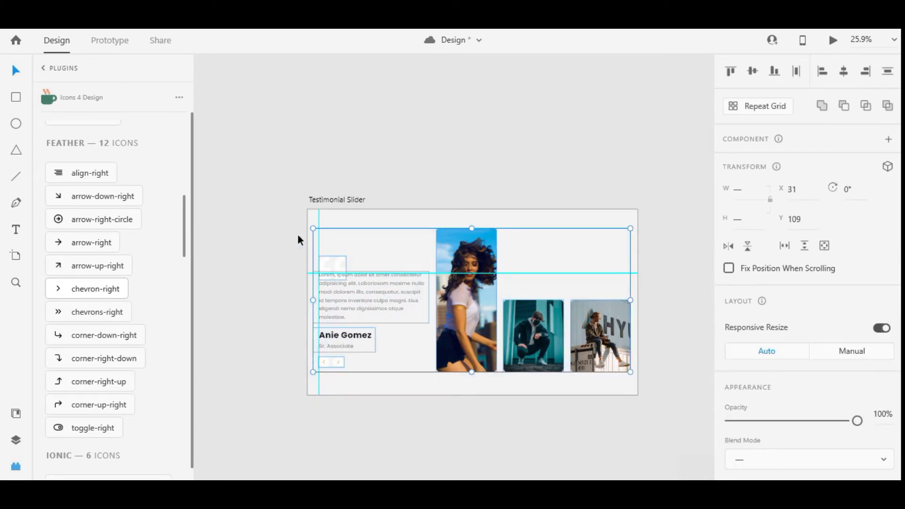
{"action": "key", "text": "shift+Down"}
{"action": "key", "text": "shift+Down"}
{"action": "key", "text": "shift+Down"}
{"action": "key", "text": "shift+Down"}
{"action": "key", "text": "shift+Down"}
{"action": "key", "text": "shift+Down"}
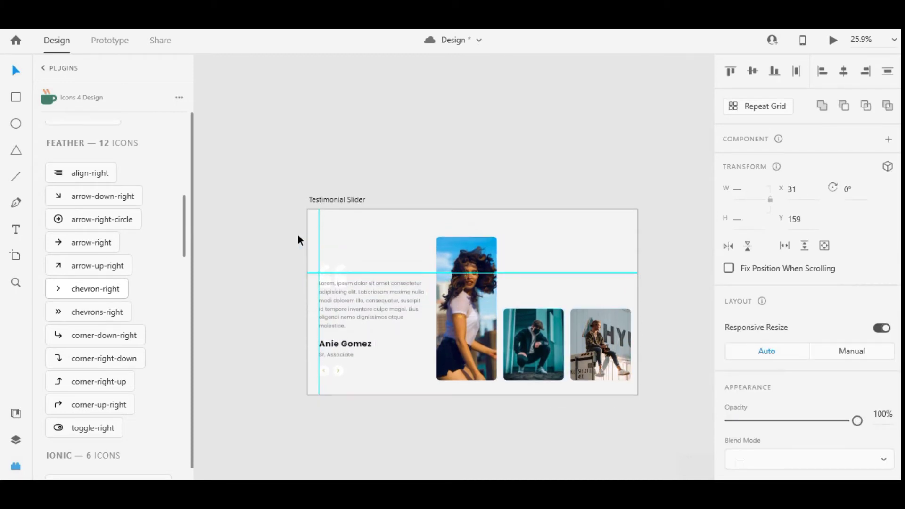
{"action": "left_click", "coordinate": [386, 437]}
Add the heading text "Testimonial" in the empty area above the quote and photos
{"action": "left_click", "coordinate": [323, 197]}
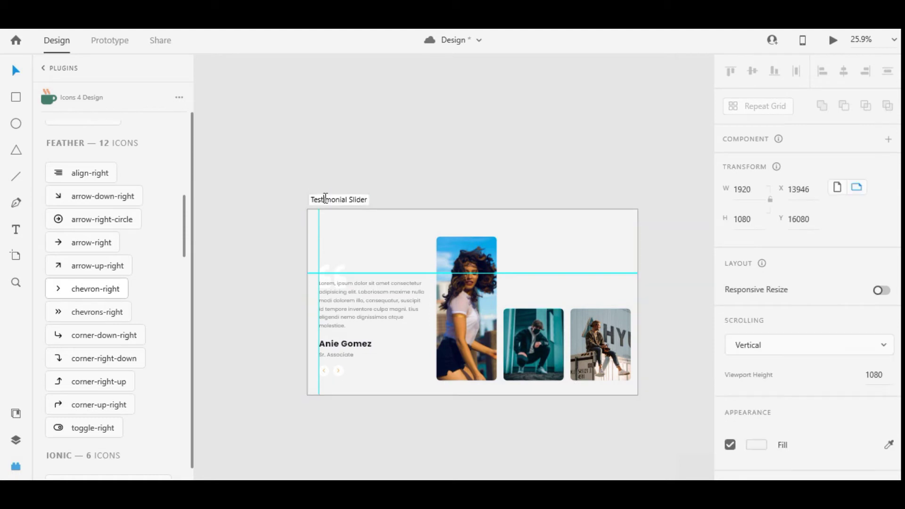
{"action": "scroll", "coordinate": [419, 213], "scroll_direction": "up", "scroll_amount": 2}
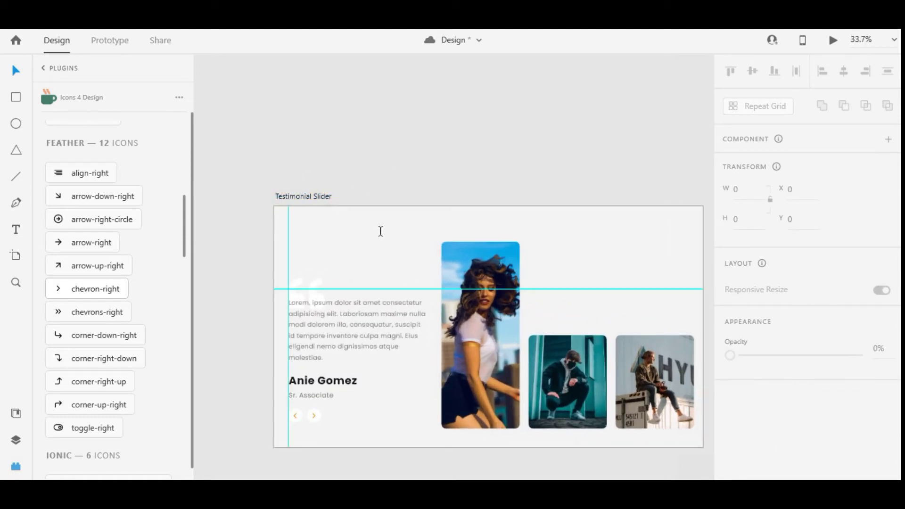
{"action": "key", "text": "t"}
{"action": "left_click", "coordinate": [378, 228]}
{"action": "type", "text": "Testimonial"}
{"action": "key", "text": "Escape"}
Change the heading's fill color to near-black #171313
{"action": "scroll", "coordinate": [778, 282], "scroll_direction": "down", "scroll_amount": 3}
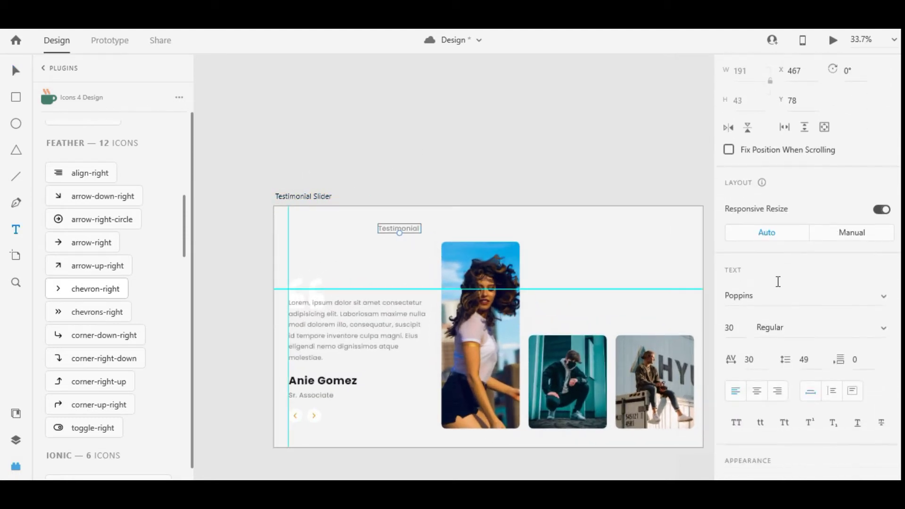
{"action": "left_click", "coordinate": [741, 321]}
{"action": "scroll", "coordinate": [792, 339], "scroll_direction": "down", "scroll_amount": 3}
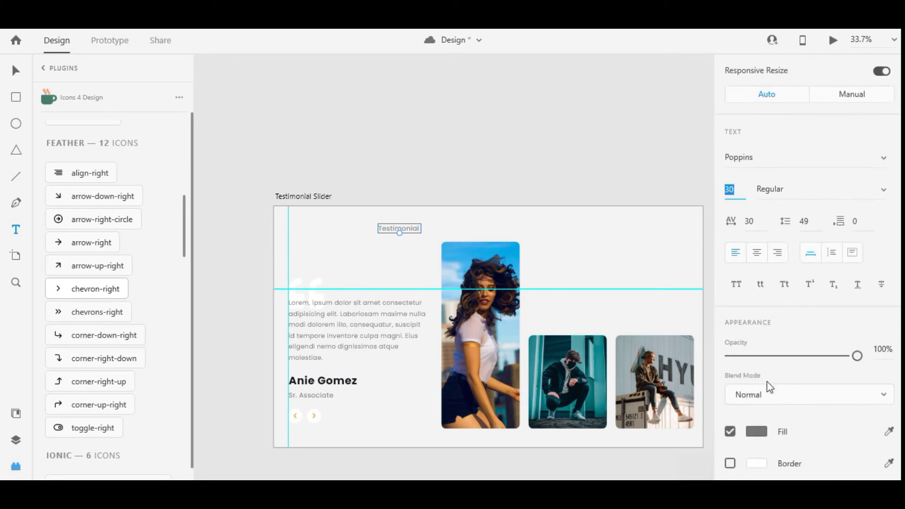
{"action": "left_click", "coordinate": [757, 431]}
{"action": "left_click", "coordinate": [579, 398]}
{"action": "left_click", "coordinate": [27, 64]}
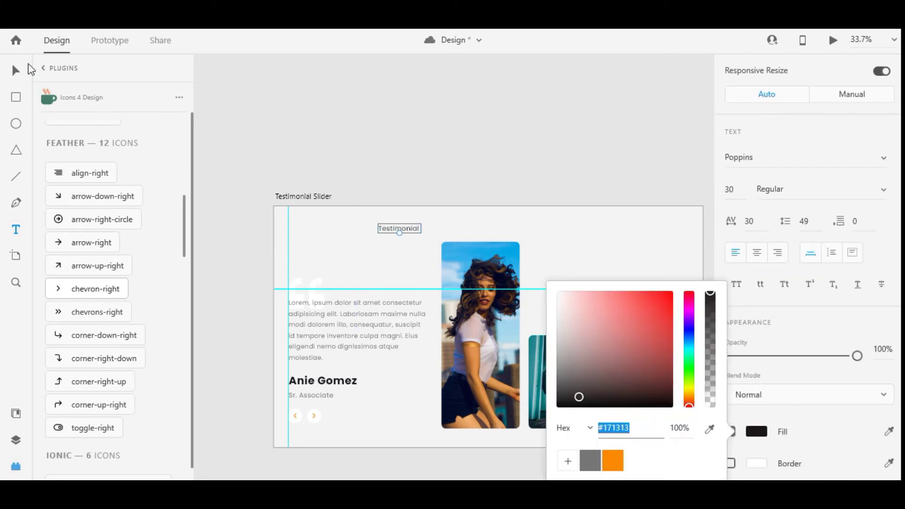
Set the "Testimonial" heading's font weight to Bold
{"action": "left_click", "coordinate": [794, 188]}
{"action": "key", "text": "Down"}
{"action": "key", "text": "Down"}
{"action": "key", "text": "Down"}
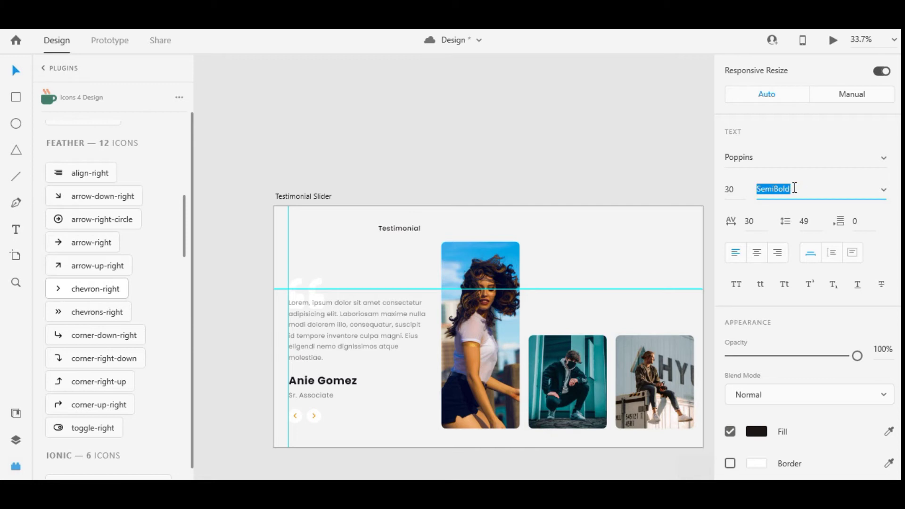
{"action": "key", "text": "Down"}
{"action": "key", "text": "Down"}
{"action": "key", "text": "Return"}
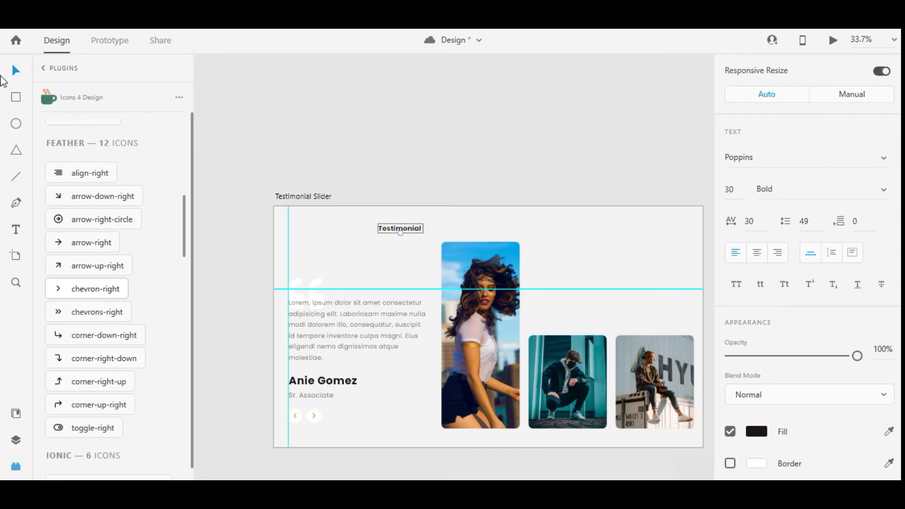
Enlarge the "Testimonial" heading to font size 198 and place it over the artboard's upper-left edge
{"action": "key", "text": "alt"}
{"action": "left_click_drag", "start_coordinate": [402, 233], "coordinate": [400, 286]}
{"action": "left_click_drag", "start_coordinate": [371, 252], "coordinate": [391, 220]}
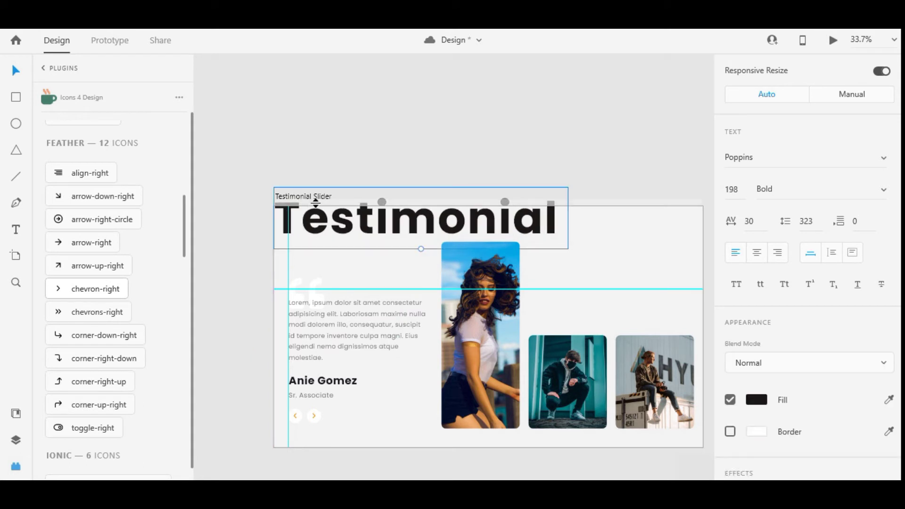
Change the heading's initial capital to lowercase so it reads "testimonial"
{"action": "double_click", "coordinate": [300, 214]}
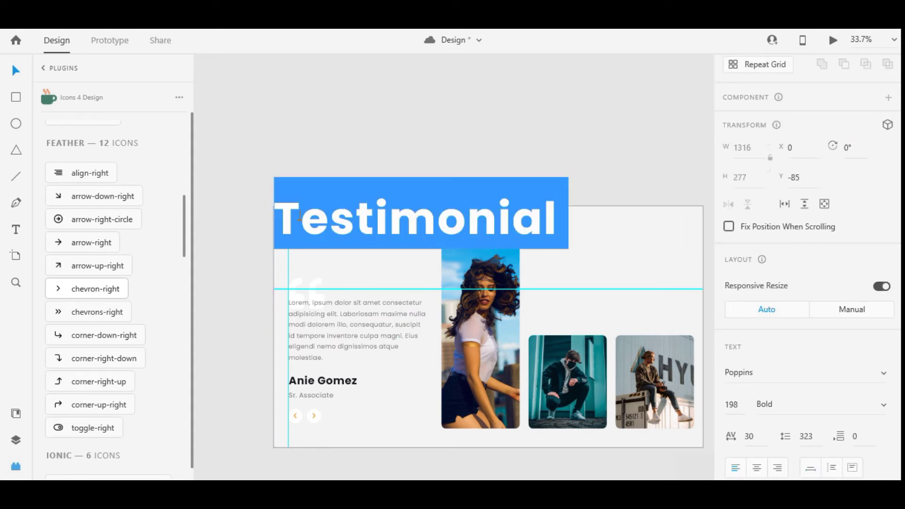
{"action": "key", "text": "Escape"}
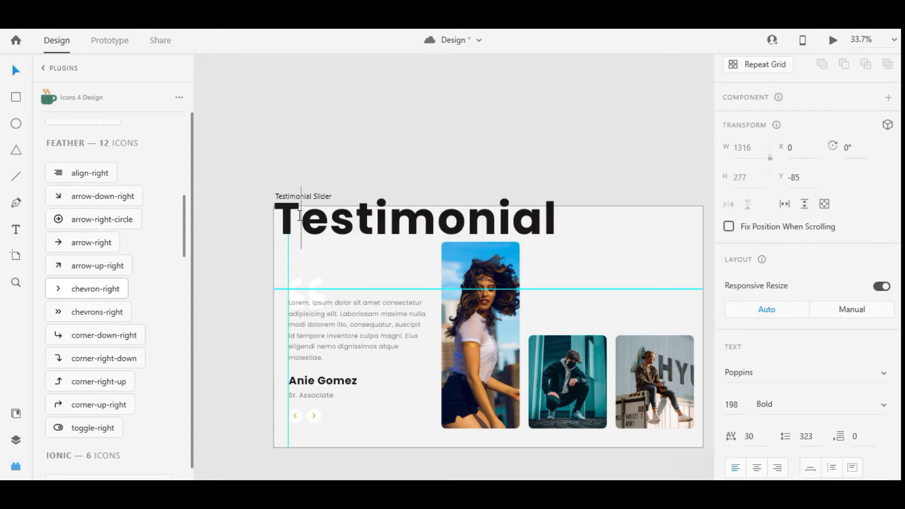
{"action": "key", "text": "BackSpace"}
{"action": "type", "text": "t"}
{"action": "key", "text": "Escape"}
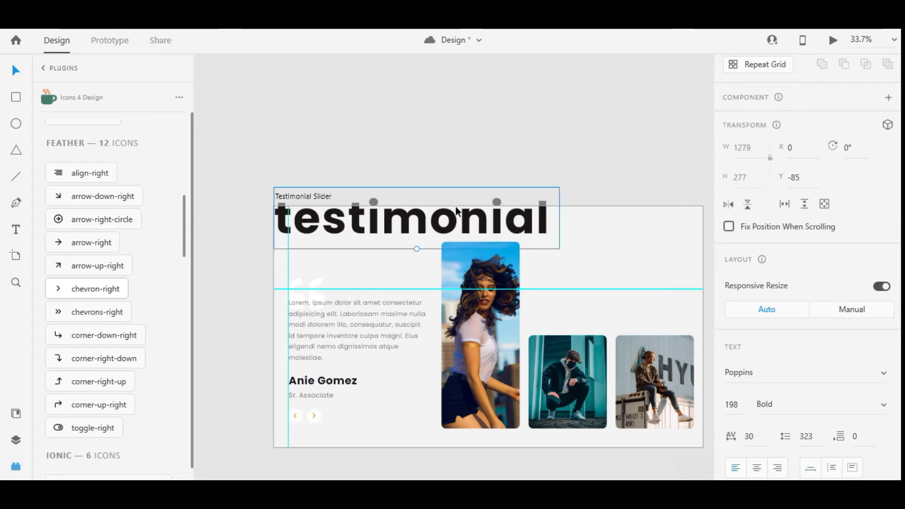
Move the heading slightly down and set its opacity to 4%
{"action": "scroll", "coordinate": [788, 277], "scroll_direction": "down", "scroll_amount": 5}
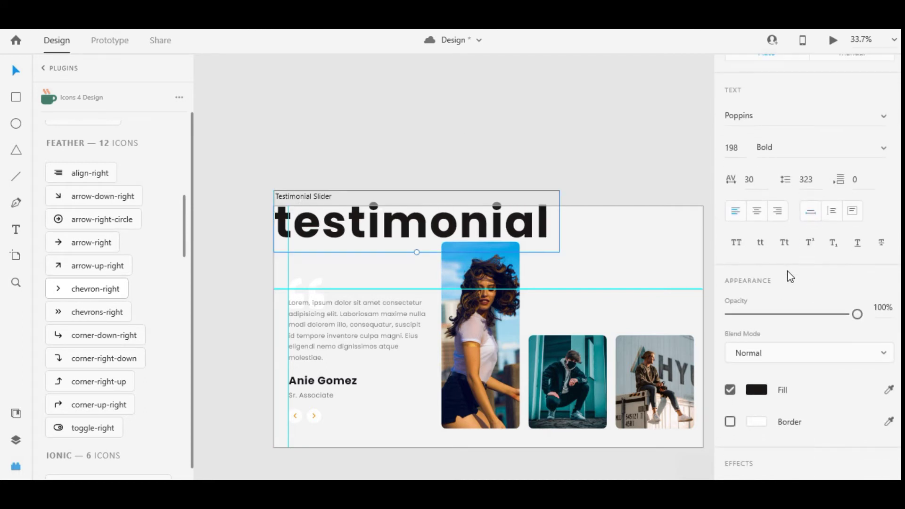
{"action": "left_click_drag", "start_coordinate": [857, 313], "coordinate": [732, 315]}
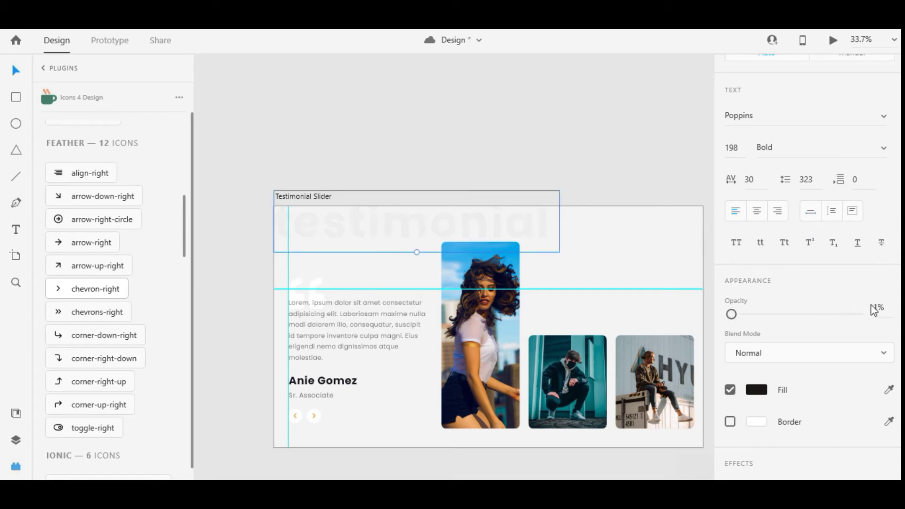
{"action": "type", "text": "4"}
{"action": "left_click", "coordinate": [536, 164]}
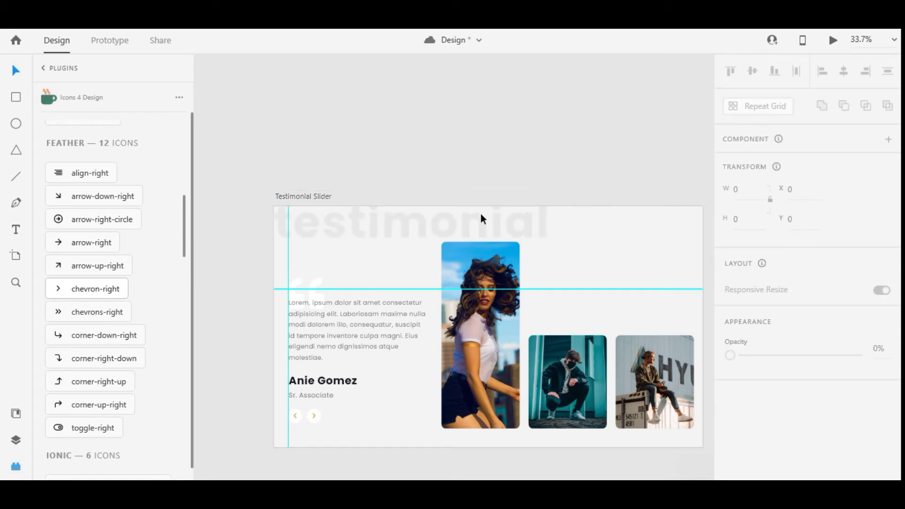
Shift the faded heading slightly to the right along the artboard's upper edge
{"action": "left_click_drag", "start_coordinate": [480, 213], "coordinate": [486, 219]}
{"action": "left_click", "coordinate": [517, 166]}
{"action": "left_click_drag", "start_coordinate": [564, 232], "coordinate": [517, 187]}
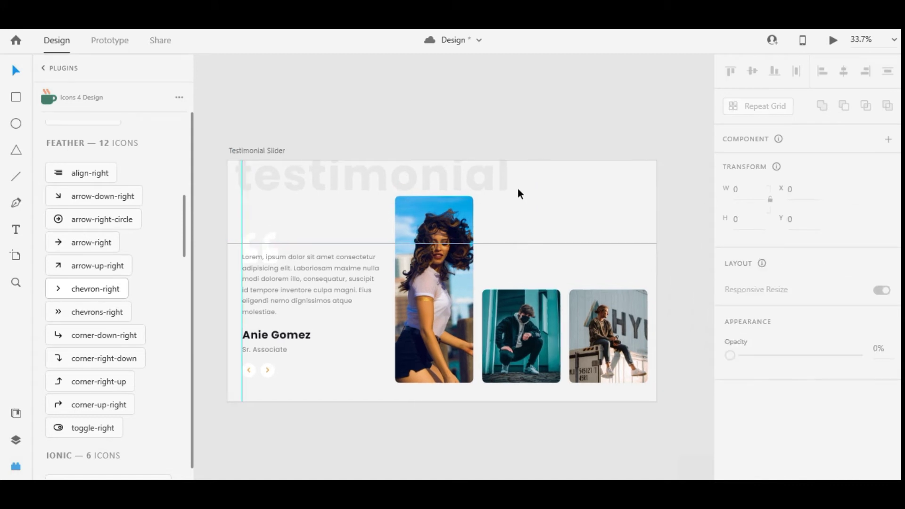
Select all the slider content below the heading and move it down by 20 px
{"action": "left_click", "coordinate": [460, 243]}
{"action": "left_click", "coordinate": [555, 434]}
{"action": "mouse_move", "coordinate": [556, 434]}
{"action": "left_mouse_down"}
{"action": "mouse_move", "coordinate": [555, 386]}
{"action": "mouse_move", "coordinate": [526, 363]}
{"action": "mouse_move", "coordinate": [556, 370]}
{"action": "left_mouse_up"}
{"action": "left_click_drag", "start_coordinate": [627, 394], "coordinate": [240, 185]}
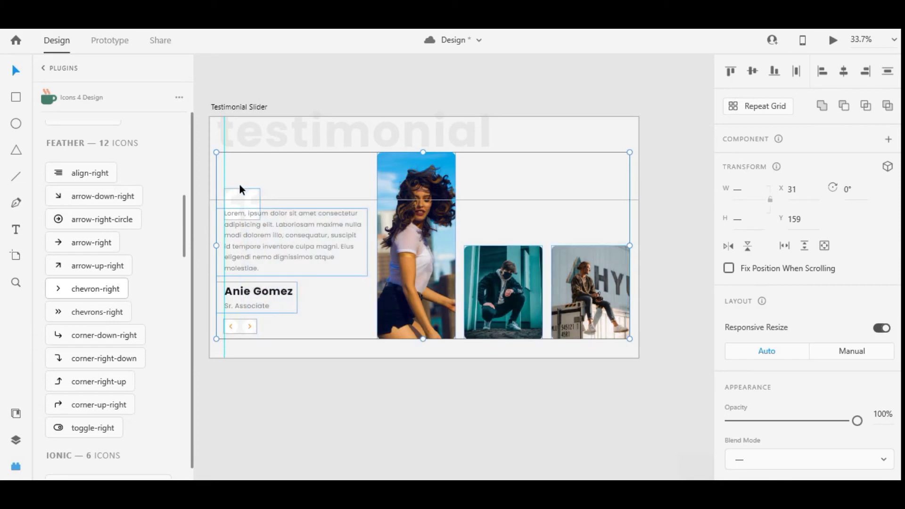
{"action": "left_click", "coordinate": [484, 448]}
{"action": "left_click_drag", "start_coordinate": [564, 378], "coordinate": [536, 373]}
Add a drop shadow to the tall photo with blur 36 and a lower shadow color opacity
{"action": "left_click", "coordinate": [381, 270]}
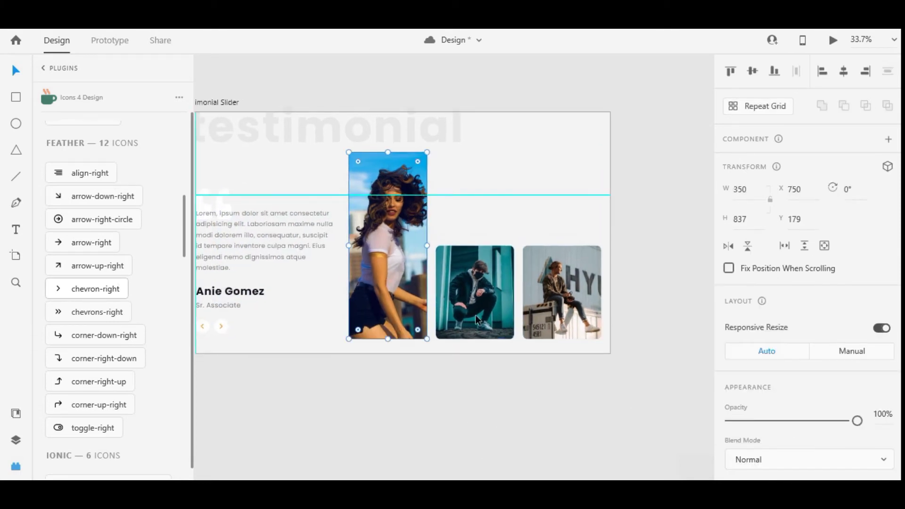
{"action": "scroll", "coordinate": [775, 265], "scroll_direction": "down", "scroll_amount": 5}
{"action": "left_click", "coordinate": [730, 396]}
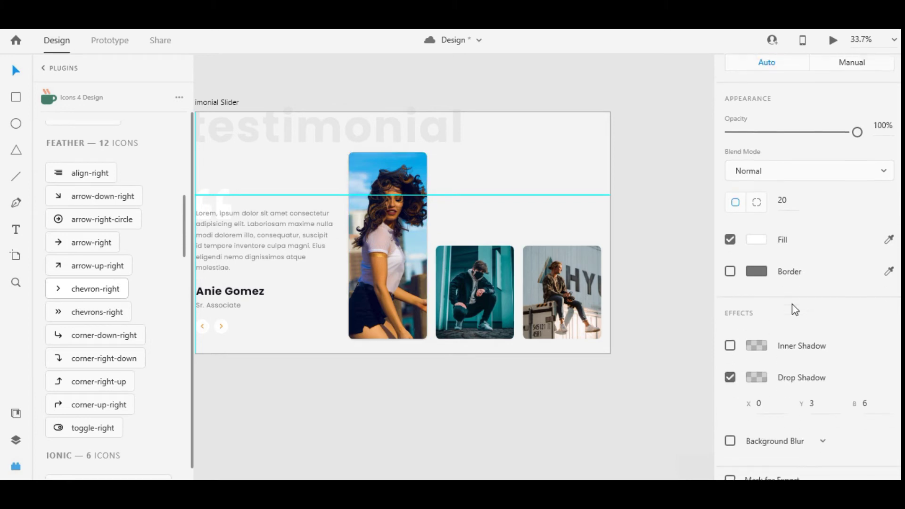
{"action": "key", "text": "ctrl+z"}
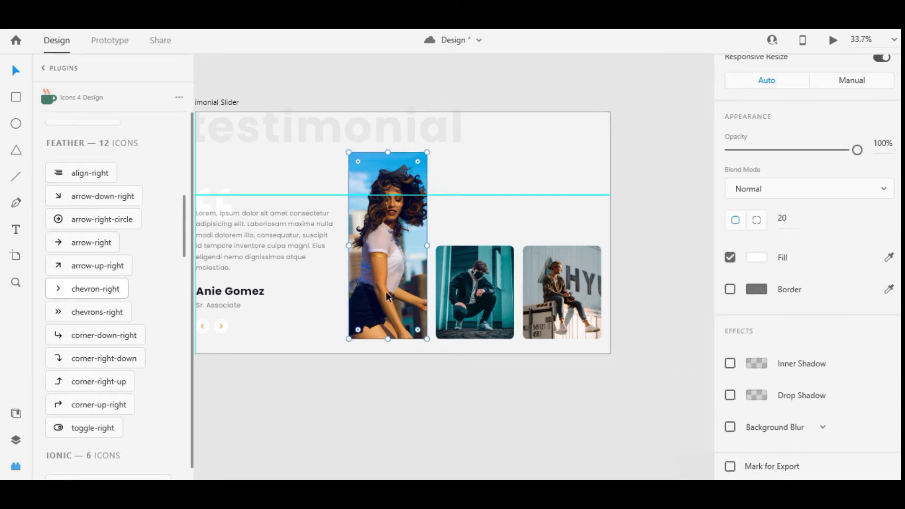
{"action": "left_click", "coordinate": [731, 396]}
{"action": "left_click", "coordinate": [865, 389]}
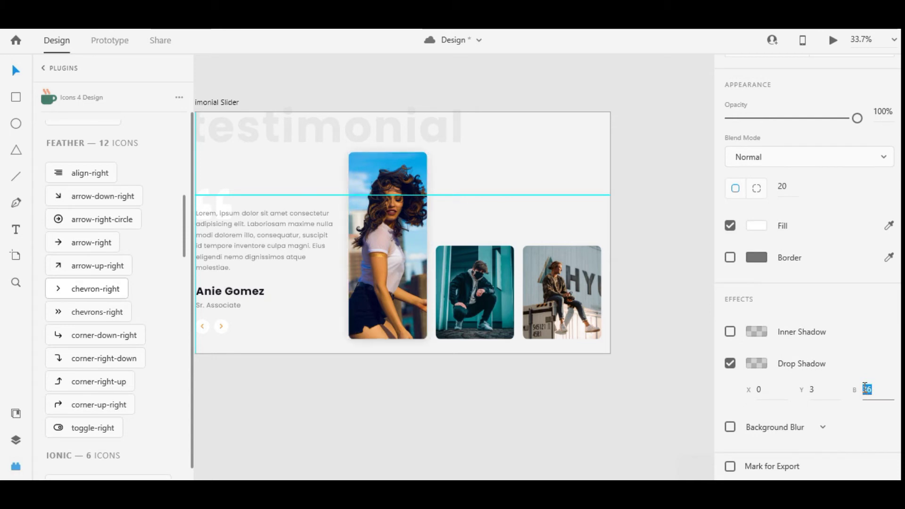
{"action": "left_click", "coordinate": [757, 364]}
{"action": "left_click", "coordinate": [678, 410]}
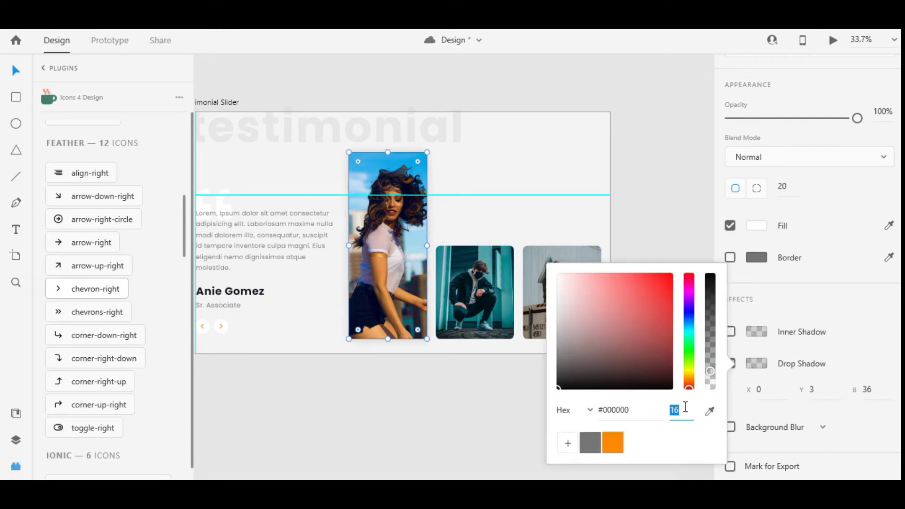
{"action": "left_click", "coordinate": [352, 253]}
Draw a narrow white rectangle without a border across the lower end of the tall photo
{"action": "left_click", "coordinate": [14, 101]}
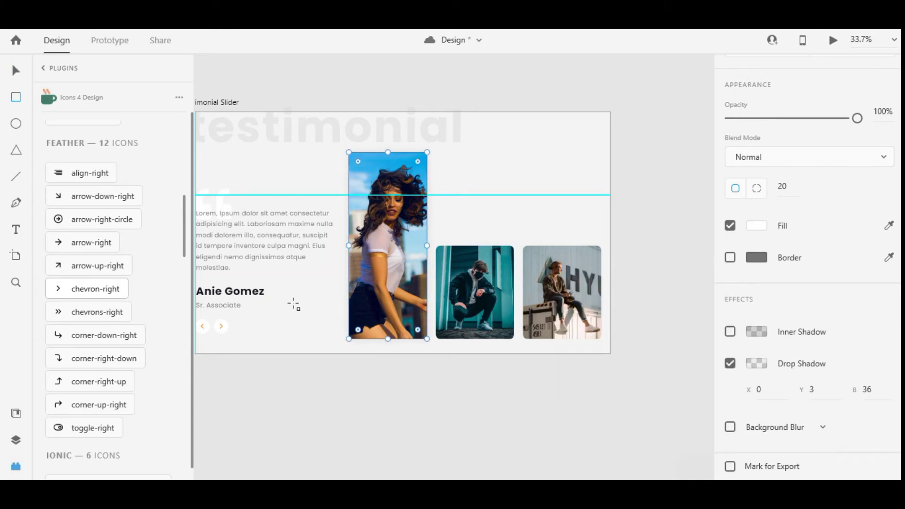
{"action": "scroll", "coordinate": [294, 304], "scroll_direction": "up", "scroll_amount": 3}
{"action": "mouse_move", "coordinate": [377, 321]}
{"action": "left_mouse_down"}
{"action": "mouse_move", "coordinate": [392, 339]}
{"action": "mouse_move", "coordinate": [458, 343]}
{"action": "left_mouse_up"}
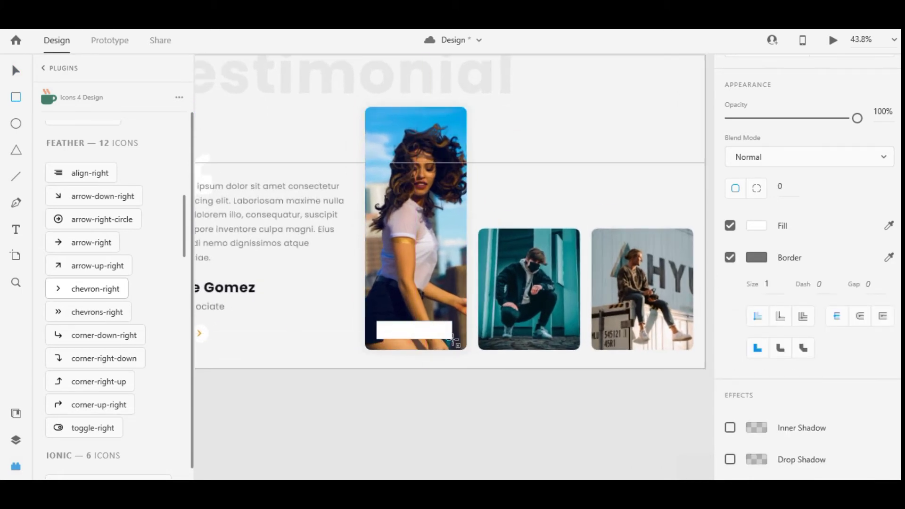
{"action": "key", "text": "v"}
{"action": "left_click", "coordinate": [730, 258]}
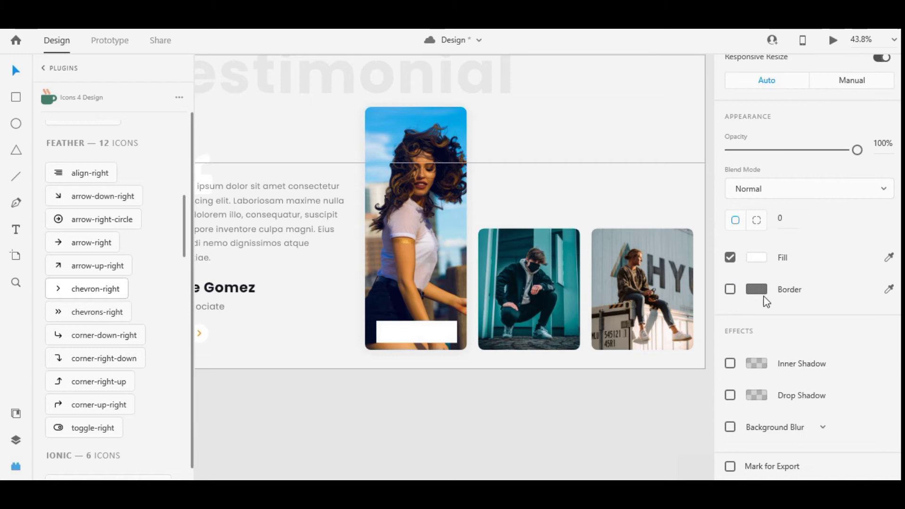
Give the white rectangle a drop shadow with Y offset 53 and blur 50
{"action": "left_click", "coordinate": [731, 396]}
{"action": "left_click", "coordinate": [836, 391]}
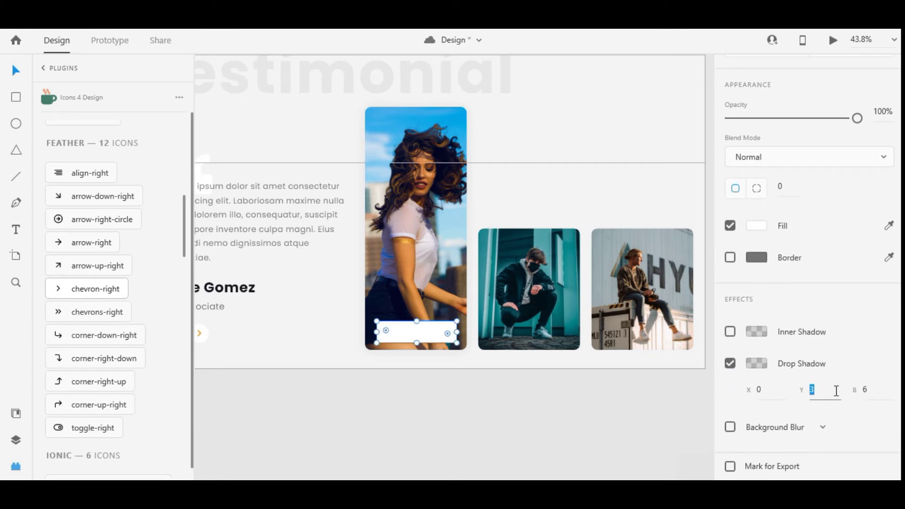
{"action": "key", "text": "shift+Up"}
{"action": "key", "text": "shift+Up"}
{"action": "key", "text": "shift+Up"}
{"action": "key", "text": "shift+Up"}
{"action": "key", "text": "shift+Up"}
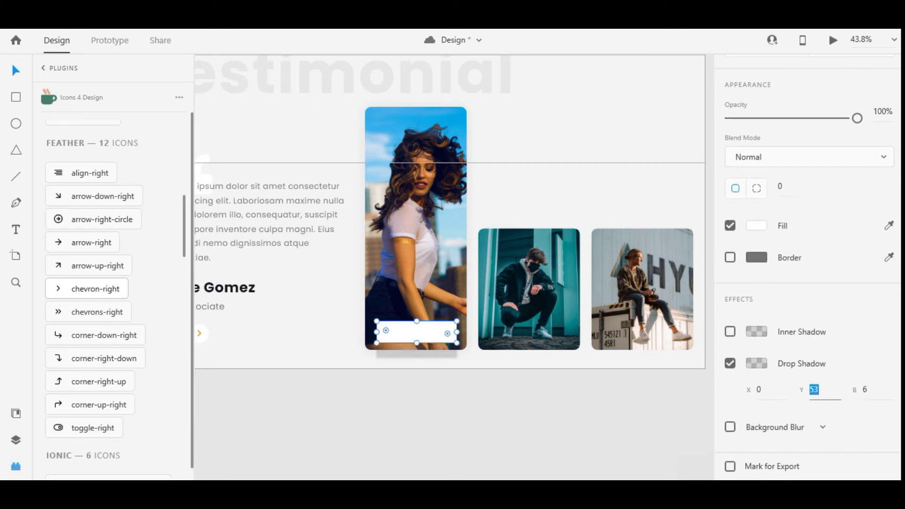
{"action": "left_click", "coordinate": [879, 390]}
{"action": "type", "text": "30"}
{"action": "key", "text": "Return"}
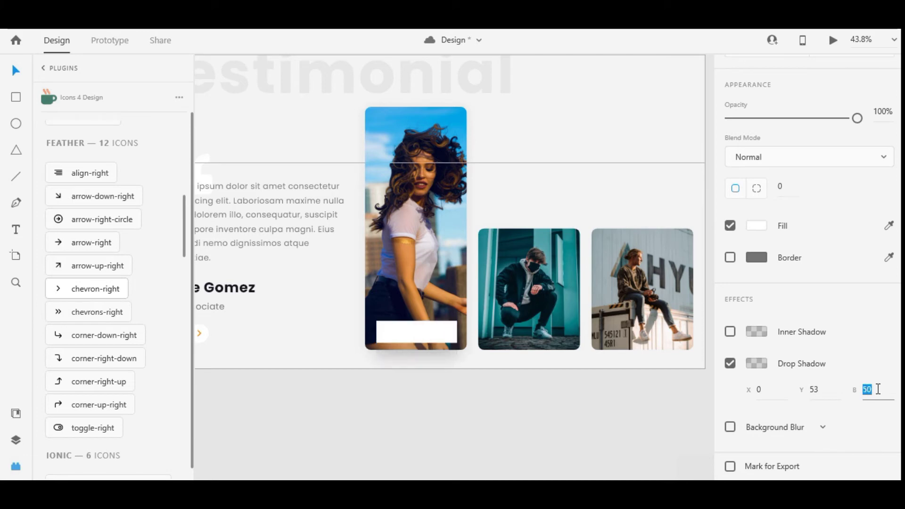
Send the white rectangle behind the tall photo so only its shadow shows
{"action": "left_click", "coordinate": [14, 69]}
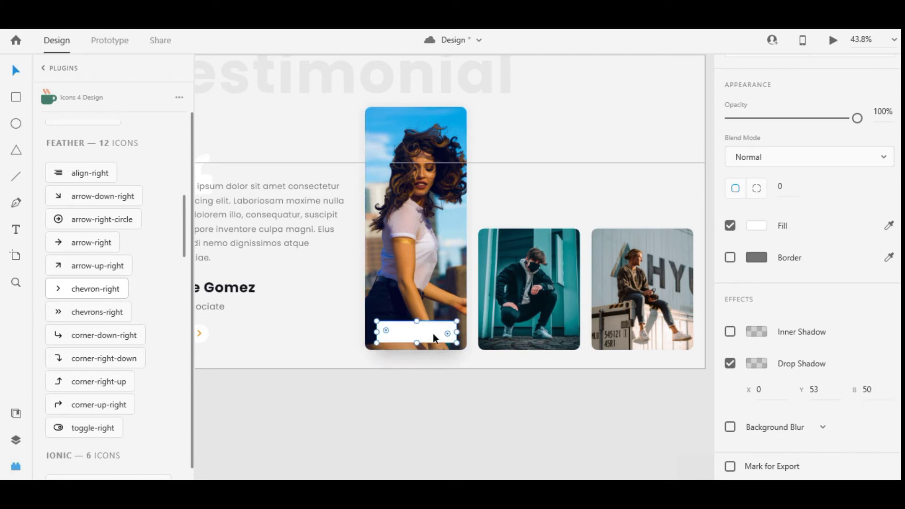
{"action": "key", "text": "ctrl+["}
{"action": "left_click", "coordinate": [437, 301], "text": "shift"}
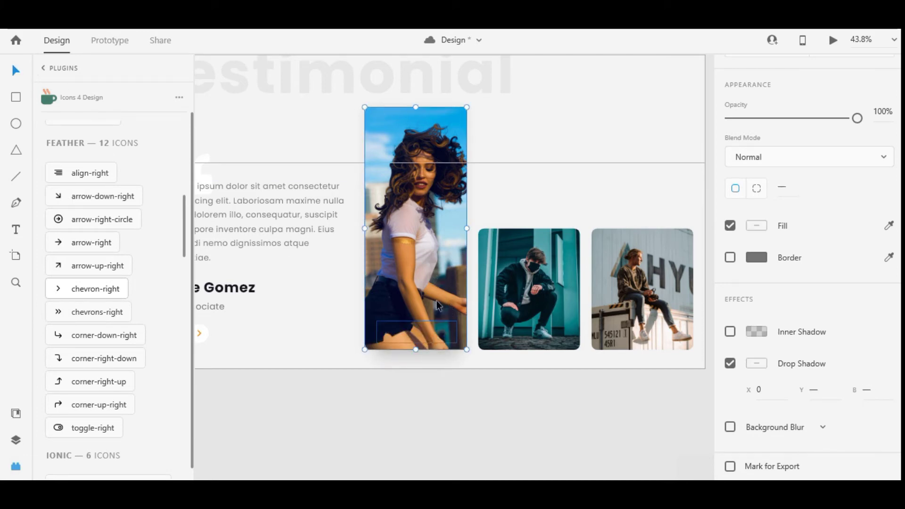
{"action": "left_click", "coordinate": [507, 404]}
{"action": "left_click_drag", "start_coordinate": [507, 404], "coordinate": [495, 398]}
{"action": "scroll", "coordinate": [501, 401], "scroll_direction": "down", "scroll_amount": 3}
{"action": "scroll", "coordinate": [503, 401], "scroll_direction": "up", "scroll_amount": 1}
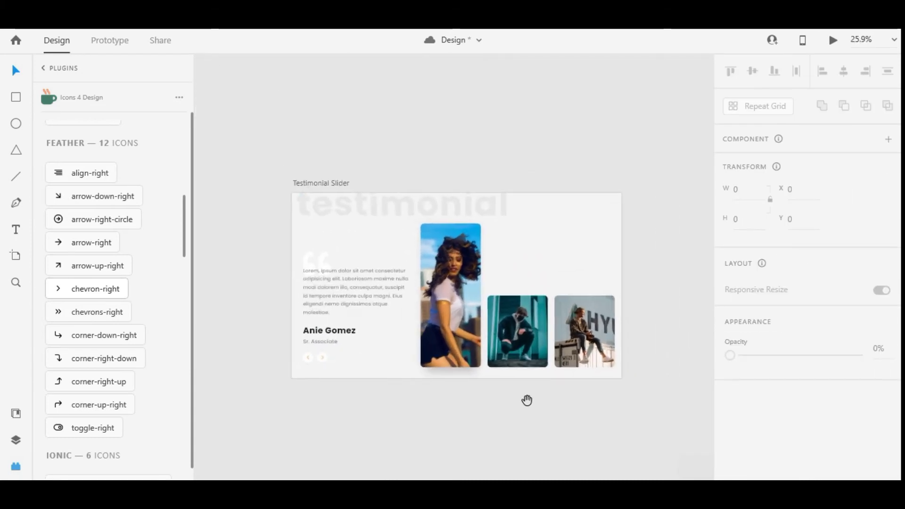
Examine the layout of the photos, testimonial text and arrow buttons on the artboard
{"action": "left_click", "coordinate": [446, 285]}
{"action": "left_click", "coordinate": [384, 317]}
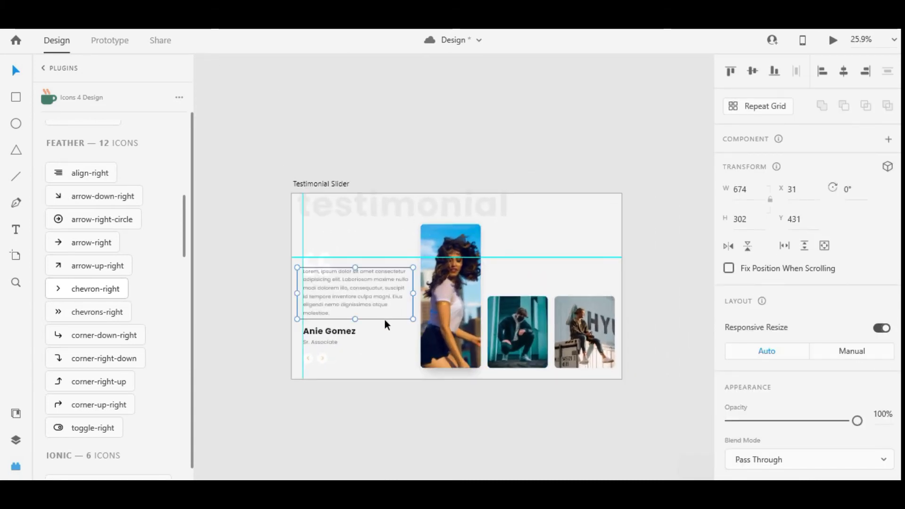
{"action": "left_click", "coordinate": [349, 326]}
{"action": "left_click", "coordinate": [427, 395]}
{"action": "left_click_drag", "start_coordinate": [432, 396], "coordinate": [420, 394]}
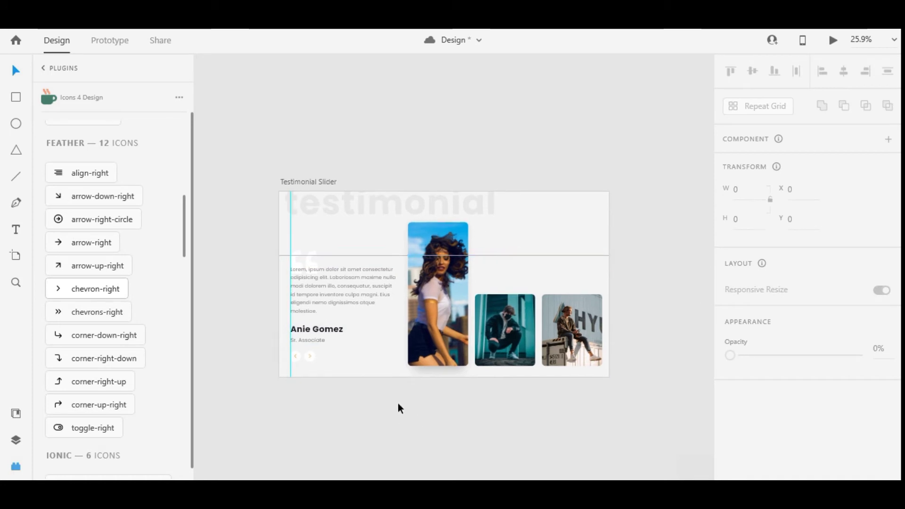
{"action": "left_click", "coordinate": [309, 356]}
{"action": "scroll", "coordinate": [322, 371], "scroll_direction": "up", "scroll_amount": 6}
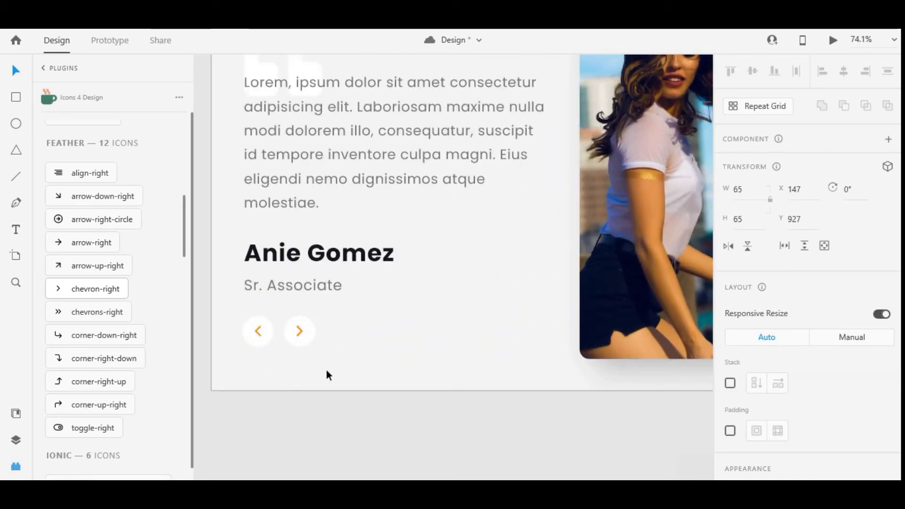
{"action": "scroll", "coordinate": [389, 319], "scroll_direction": "down", "scroll_amount": 4}
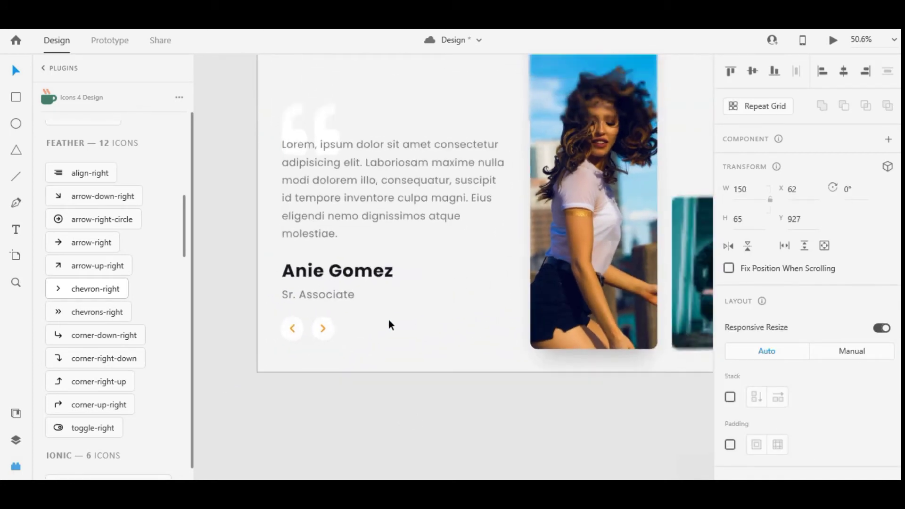
{"action": "left_click_drag", "start_coordinate": [428, 328], "coordinate": [360, 345]}
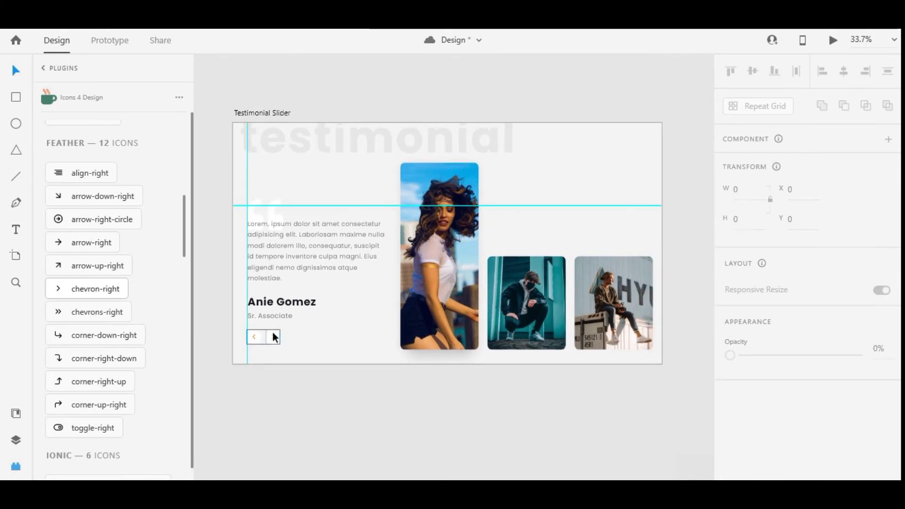
Change the border color of the chevron in the previous-arrow button to the saved gray swatch
{"action": "scroll", "coordinate": [273, 343], "scroll_direction": "up", "scroll_amount": 3}
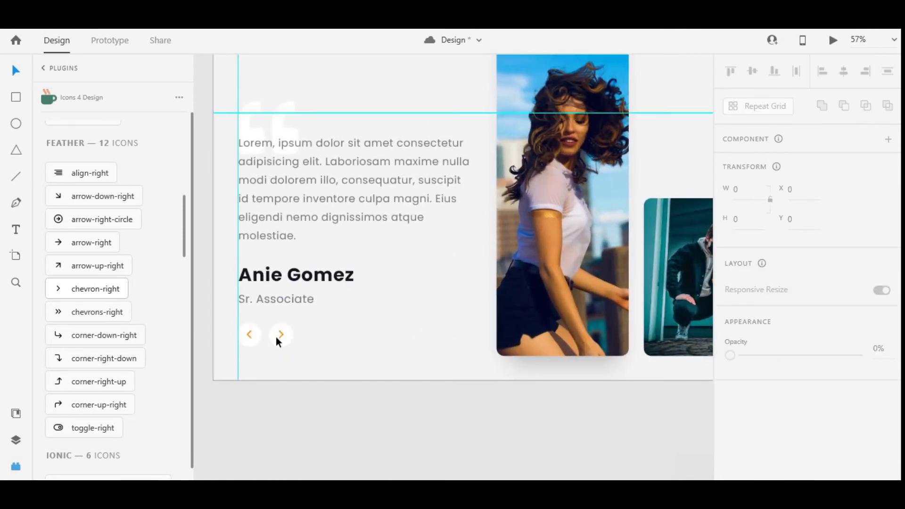
{"action": "double_click", "coordinate": [278, 336]}
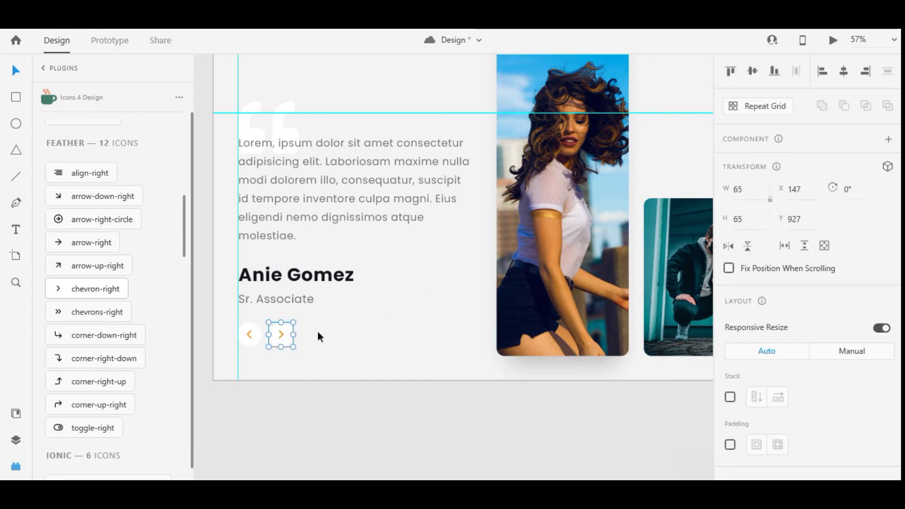
{"action": "left_click", "coordinate": [248, 333]}
{"action": "scroll", "coordinate": [774, 306], "scroll_direction": "down", "scroll_amount": 5}
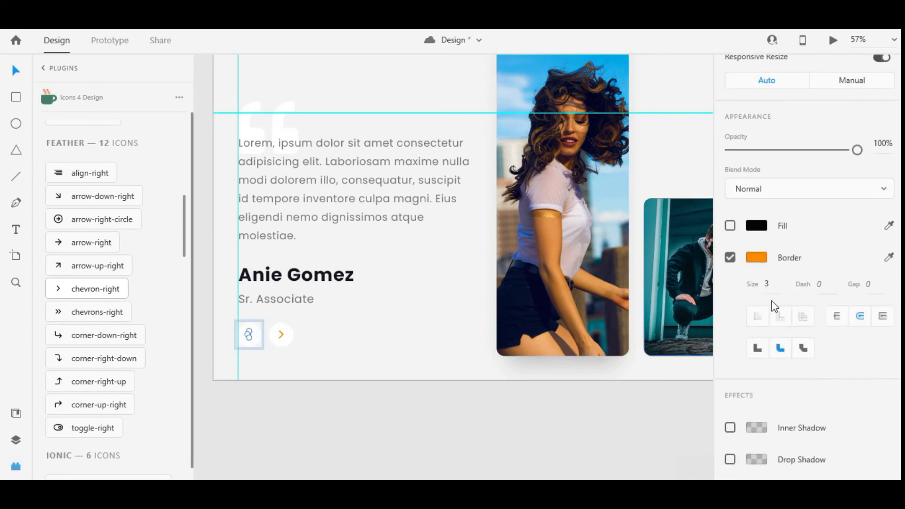
{"action": "left_click", "coordinate": [762, 260]}
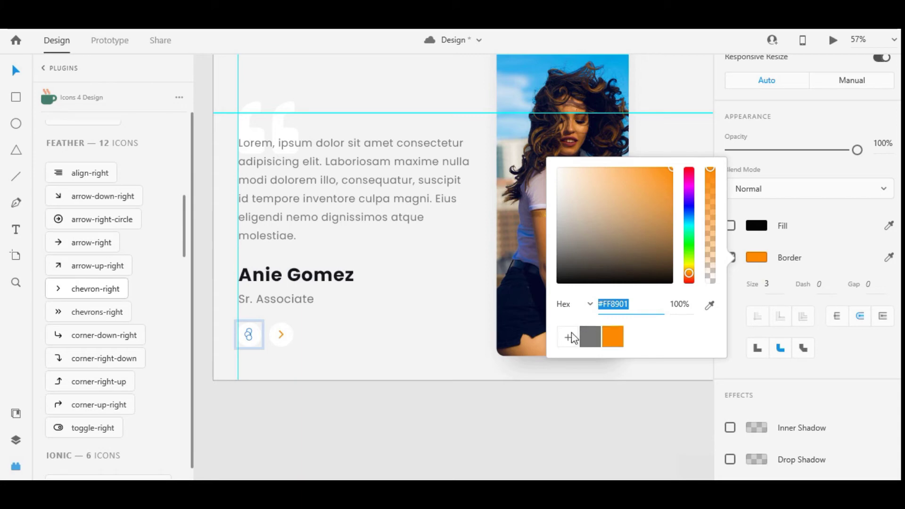
{"action": "left_click", "coordinate": [586, 335]}
Recolor the next-arrow button's chevron border with the same saved gray swatch
{"action": "left_click", "coordinate": [280, 331]}
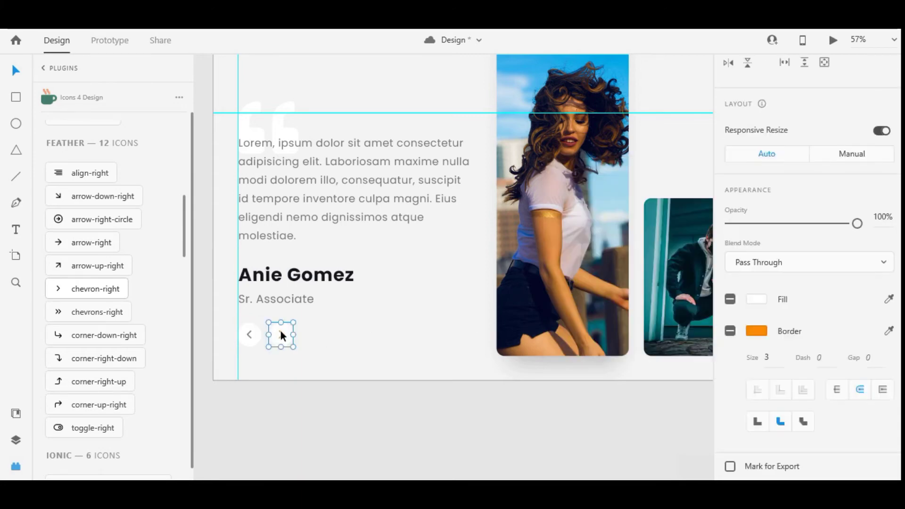
{"action": "left_click", "coordinate": [757, 331]}
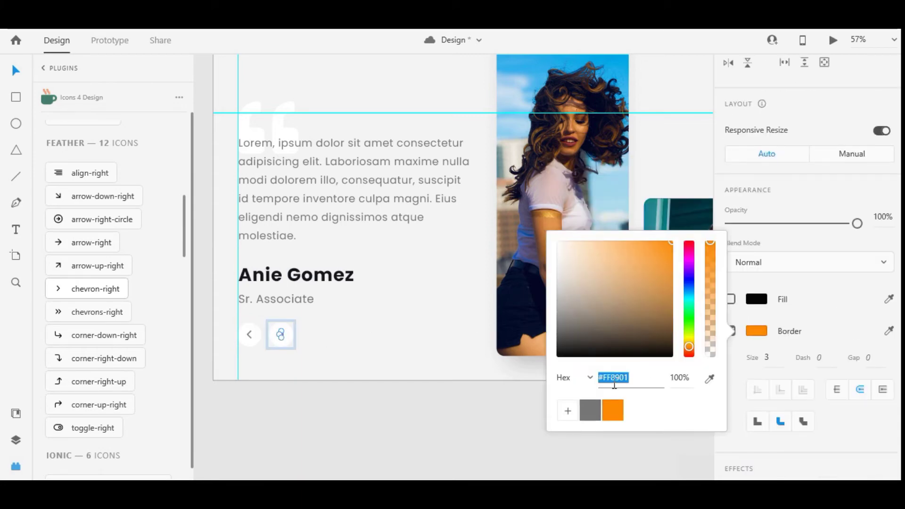
{"action": "left_click", "coordinate": [595, 408]}
{"action": "left_click", "coordinate": [287, 337]}
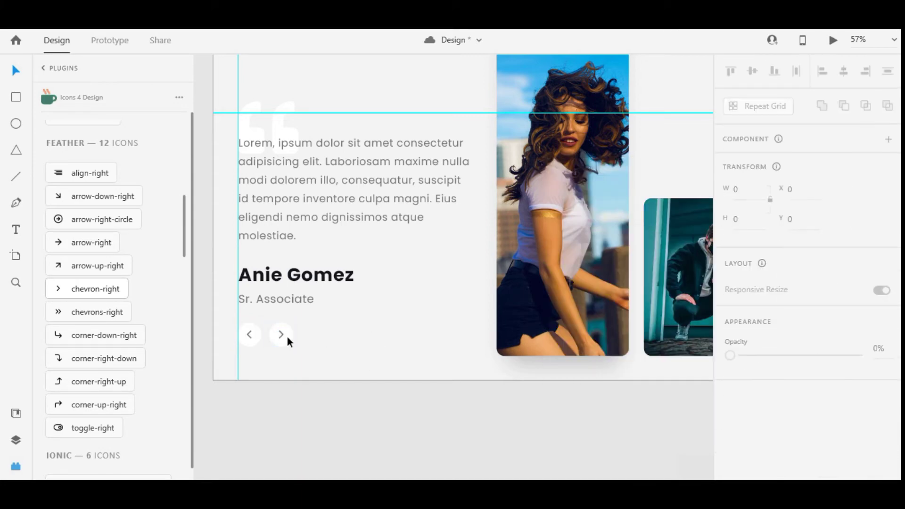
Make the next-arrow button a component and add a hover state to it
{"action": "left_click", "coordinate": [888, 140]}
{"action": "left_click", "coordinate": [887, 163]}
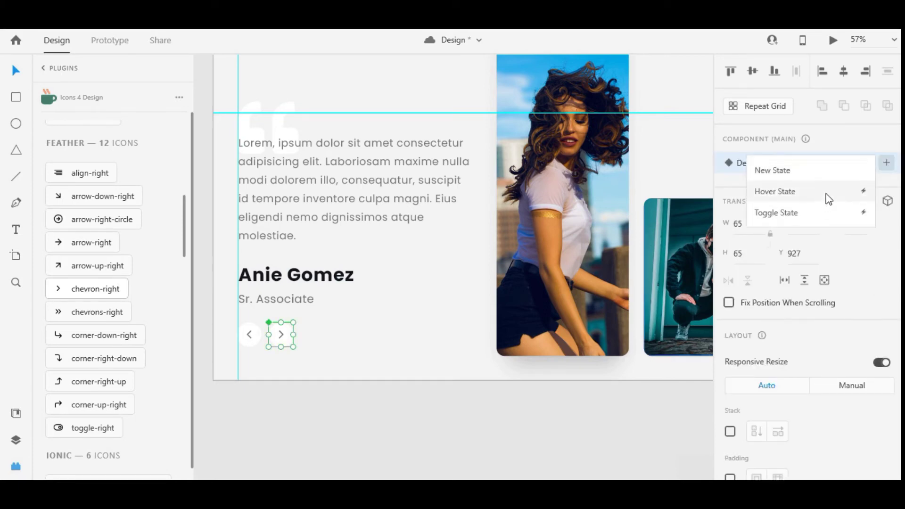
{"action": "left_click", "coordinate": [826, 194]}
{"action": "left_click", "coordinate": [886, 188]}
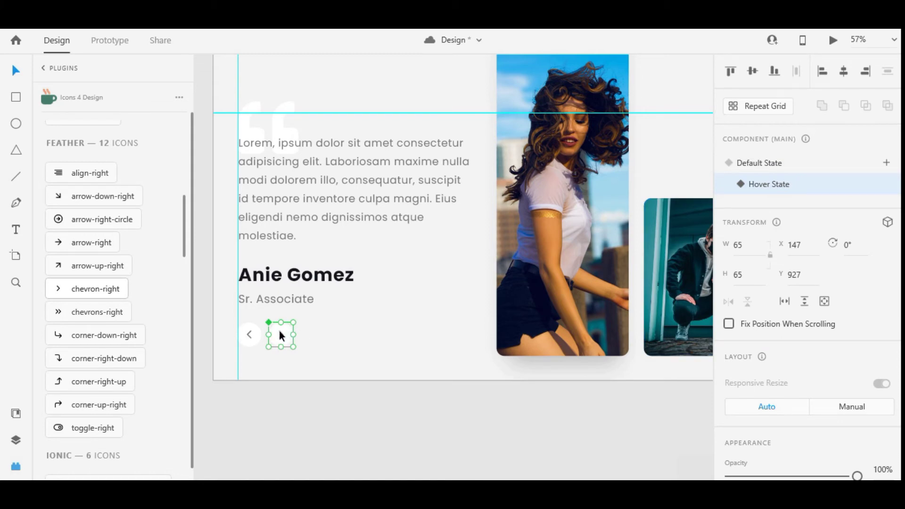
Change the chevron's border color to the saved orange swatch in the next-arrow button's hover state
{"action": "double_click", "coordinate": [279, 330]}
{"action": "scroll", "coordinate": [778, 302], "scroll_direction": "down", "scroll_amount": 5}
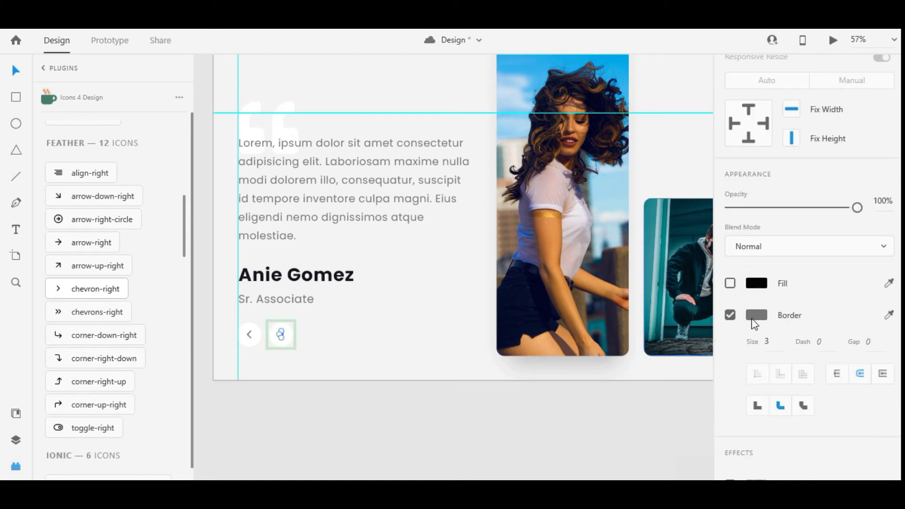
{"action": "left_click", "coordinate": [753, 318]}
{"action": "left_click", "coordinate": [610, 401]}
Give the white circle in the next-arrow button's hover state a drop shadow with a blur of 26
{"action": "left_click", "coordinate": [287, 327]}
{"action": "scroll", "coordinate": [785, 296], "scroll_direction": "down", "scroll_amount": 1}
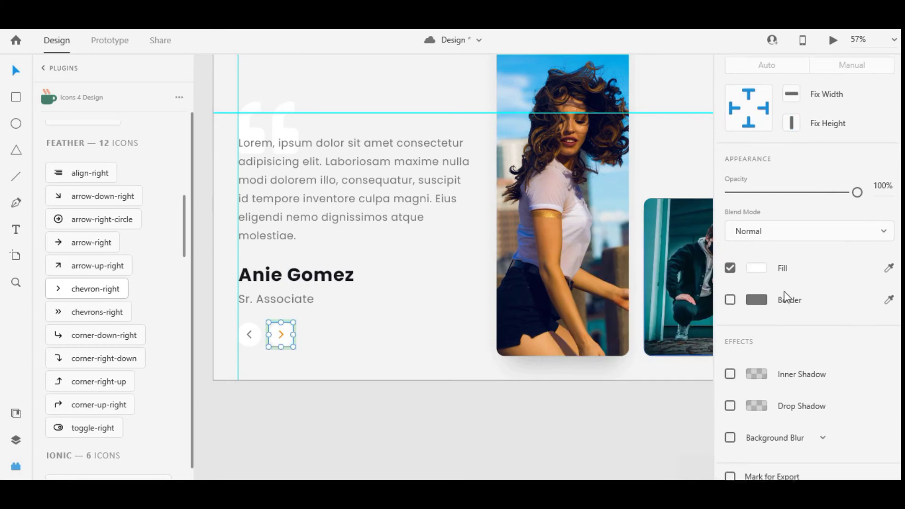
{"action": "scroll", "coordinate": [731, 394], "scroll_direction": "down", "scroll_amount": 2}
{"action": "left_click", "coordinate": [731, 394]}
{"action": "left_click", "coordinate": [873, 401]}
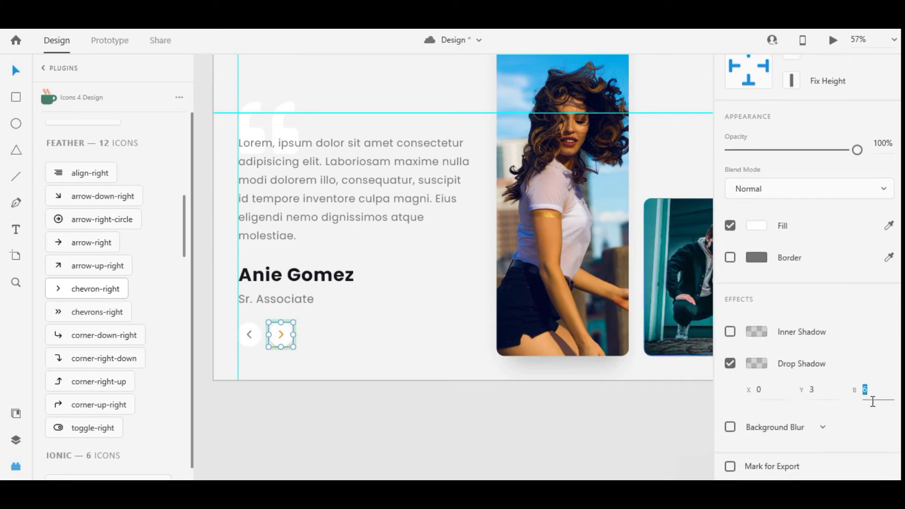
{"action": "type", "text": "26"}
{"action": "left_click", "coordinate": [757, 363]}
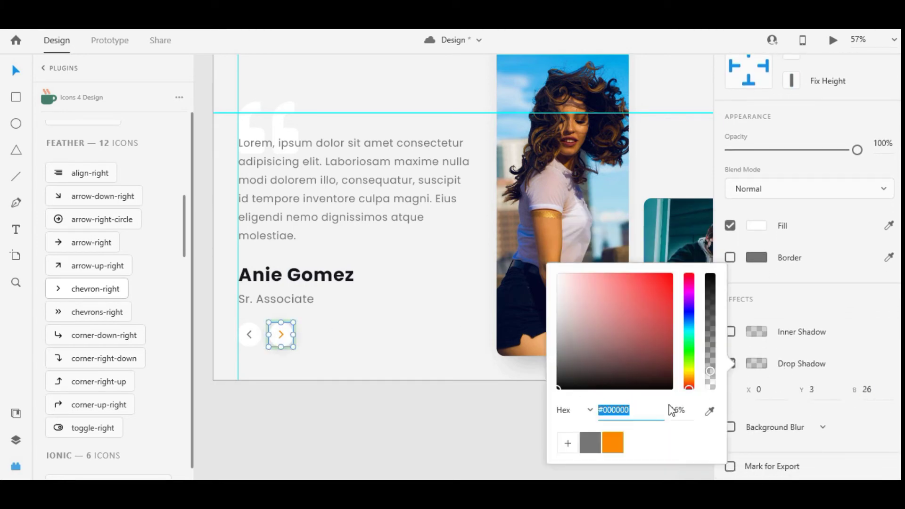
{"action": "left_click", "coordinate": [440, 341]}
Adjust the circle's drop shadow color in the next-arrow hover state and return the button to its default state
{"action": "left_click", "coordinate": [293, 339]}
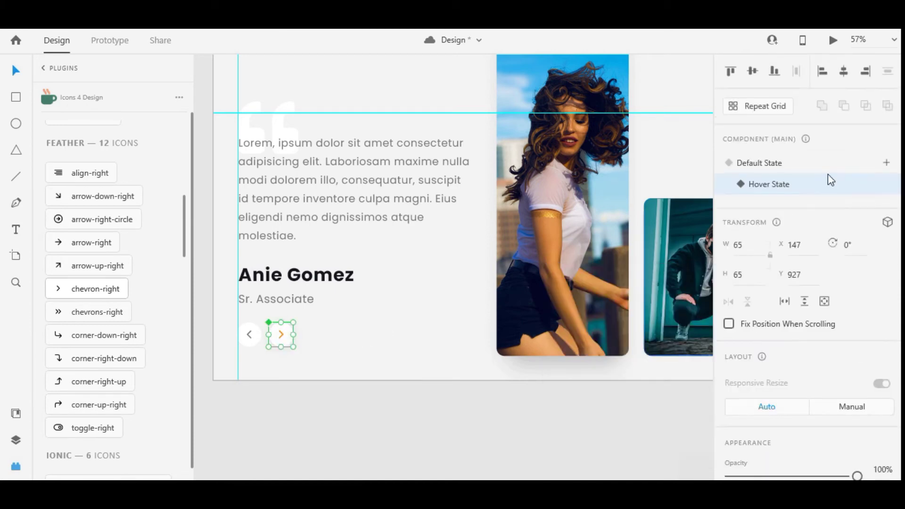
{"action": "left_click", "coordinate": [757, 165]}
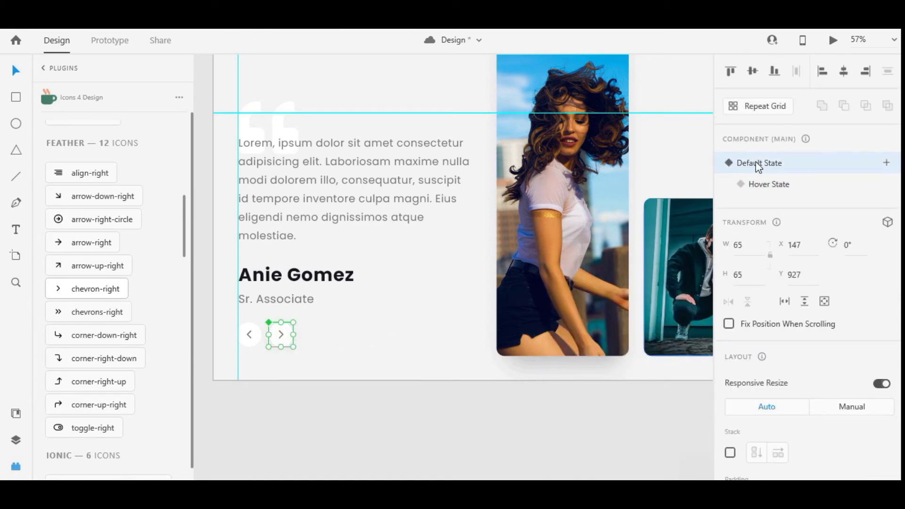
{"action": "left_click", "coordinate": [763, 189]}
{"action": "scroll", "coordinate": [825, 245], "scroll_direction": "down", "scroll_amount": 5}
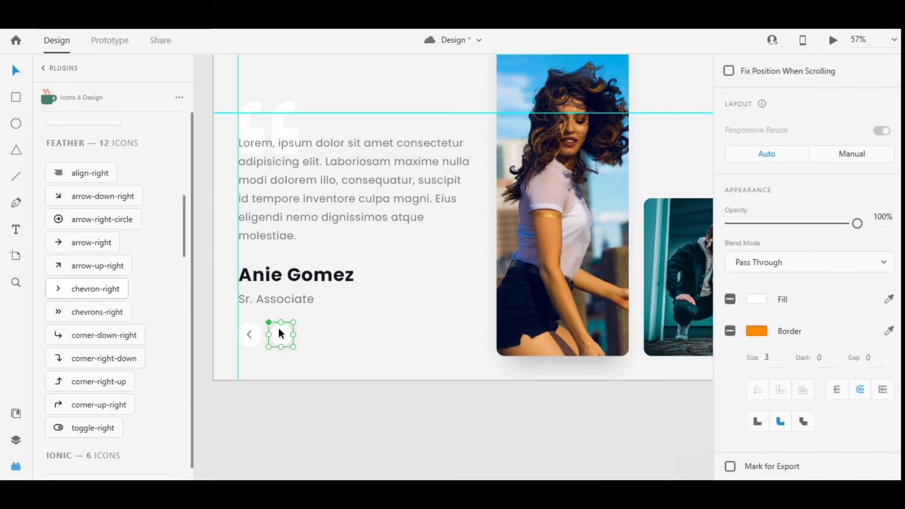
{"action": "double_click", "coordinate": [279, 333]}
{"action": "scroll", "coordinate": [869, 323], "scroll_direction": "down", "scroll_amount": 6}
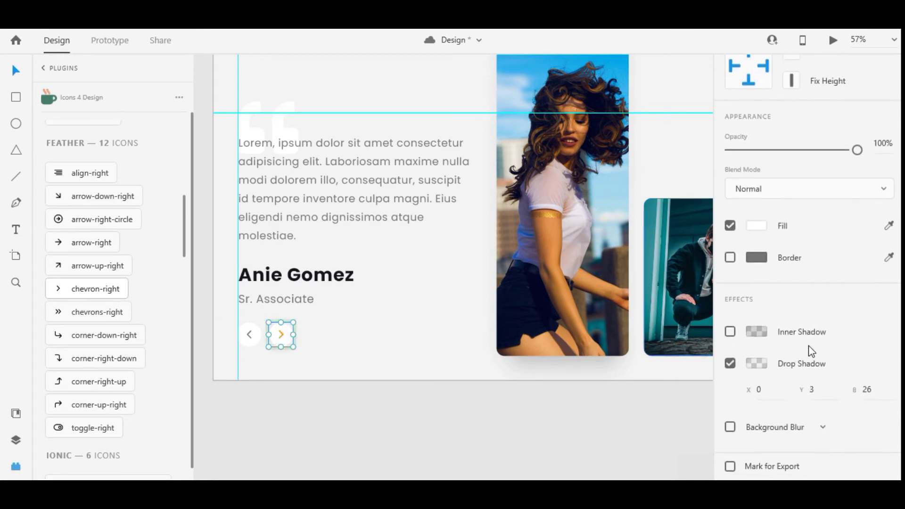
{"action": "left_click", "coordinate": [759, 364]}
{"action": "left_click", "coordinate": [414, 425]}
{"action": "left_click", "coordinate": [293, 336]}
{"action": "left_click", "coordinate": [789, 168]}
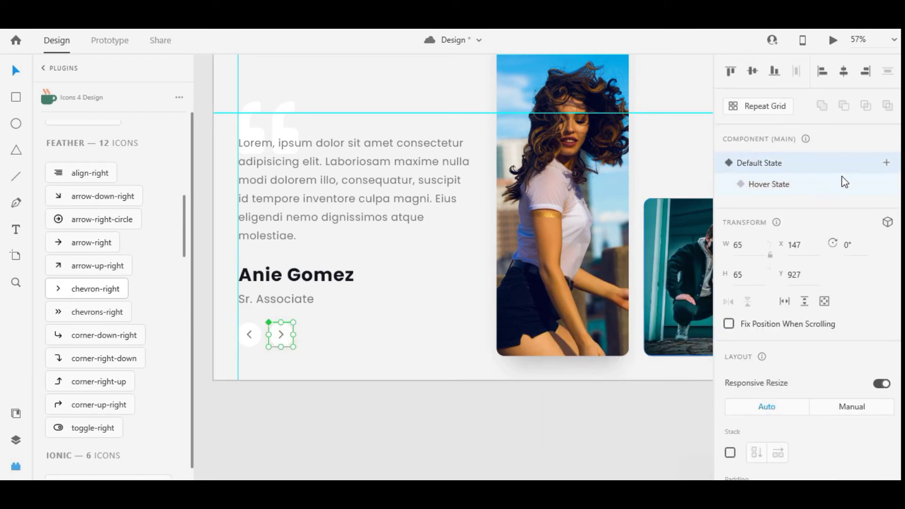
Make the previous-arrow button a component and add a hover state to it
{"action": "left_click", "coordinate": [241, 331]}
{"action": "scroll", "coordinate": [257, 329], "scroll_direction": "up", "scroll_amount": 5}
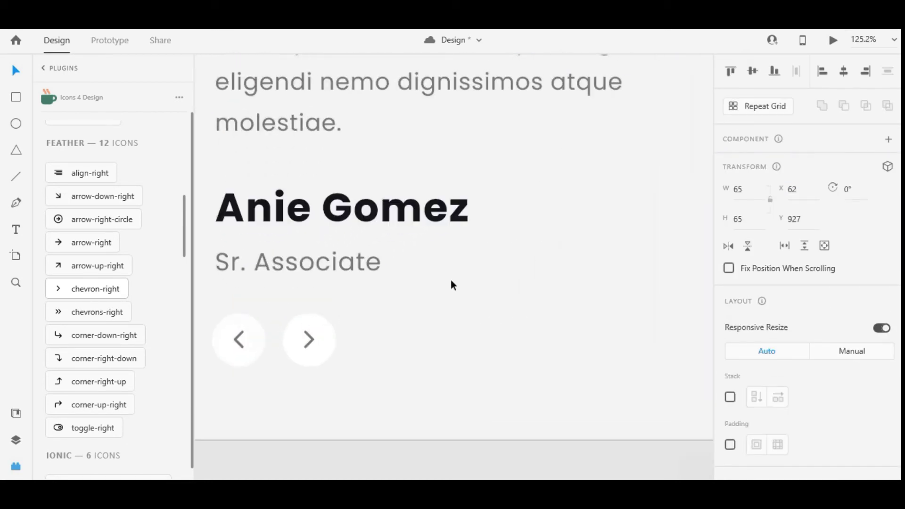
{"action": "scroll", "coordinate": [861, 137], "scroll_direction": "up", "scroll_amount": 3}
{"action": "left_click", "coordinate": [884, 141]}
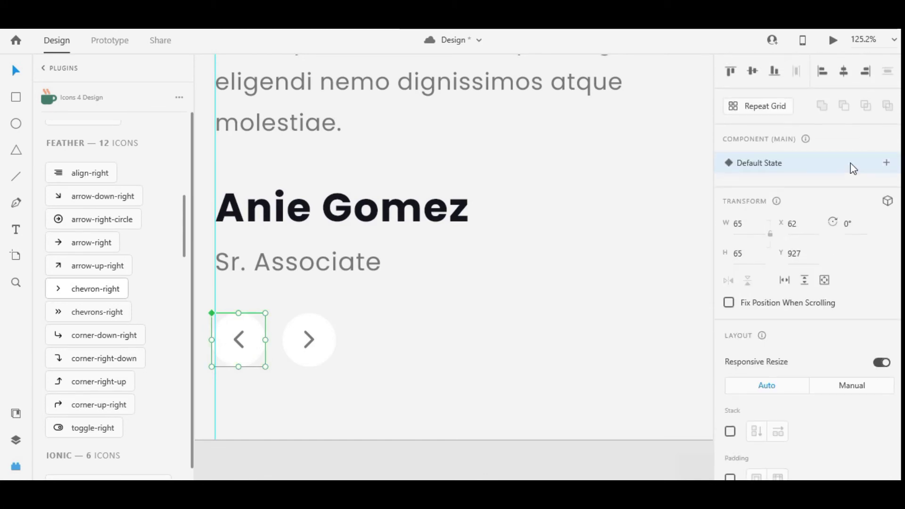
{"action": "left_click", "coordinate": [886, 163]}
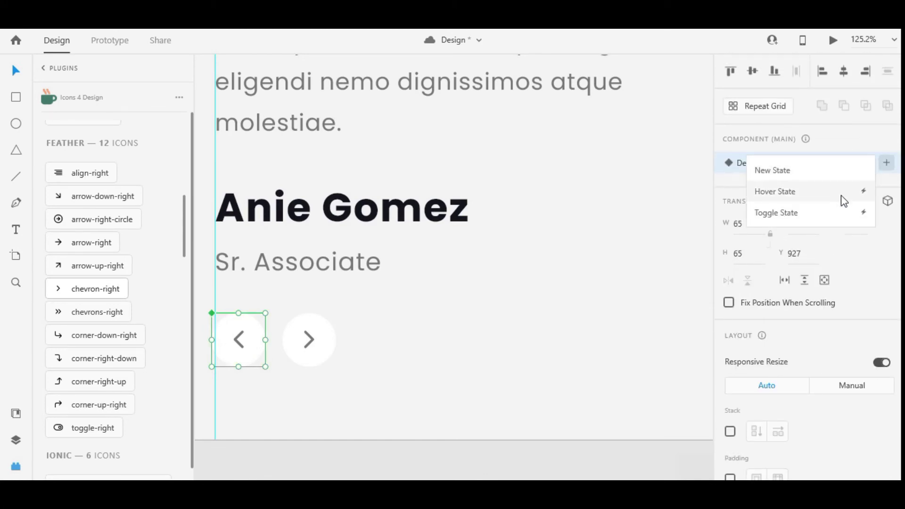
{"action": "left_click", "coordinate": [841, 195]}
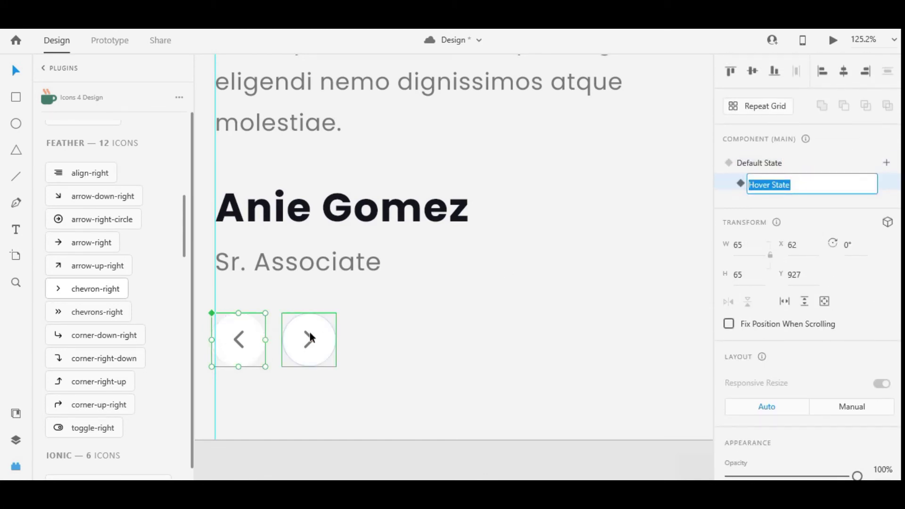
Nudge both arrow buttons right to X 67 so they line up with the vertical guide
{"action": "left_click", "coordinate": [310, 332], "text": "shift"}
{"action": "key", "text": "Right"}
{"action": "key", "text": "Right"}
{"action": "key", "text": "Right"}
{"action": "key", "text": "Right"}
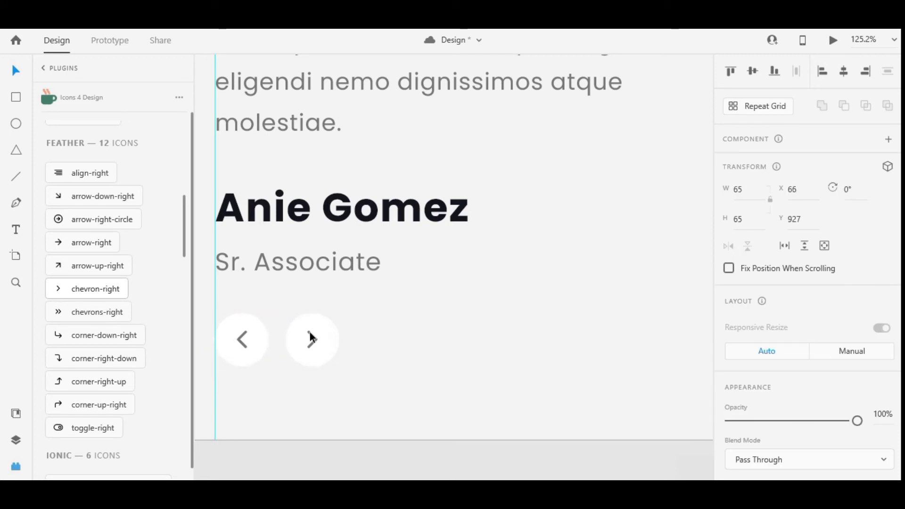
{"action": "left_click", "coordinate": [335, 321]}
{"action": "left_click", "coordinate": [239, 319]}
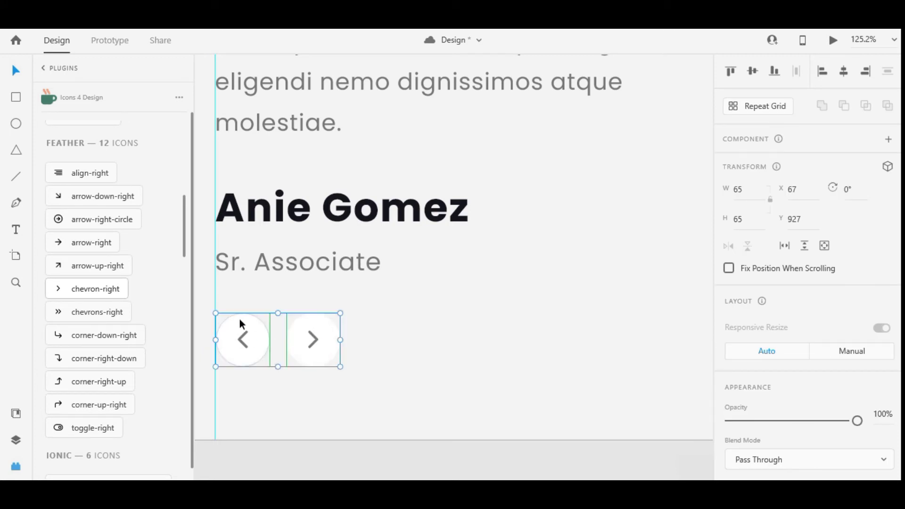
{"action": "left_click", "coordinate": [616, 259]}
Give the white circle in the previous-arrow button's hover state a drop shadow with blur 26 and 6% opacity
{"action": "double_click", "coordinate": [219, 330]}
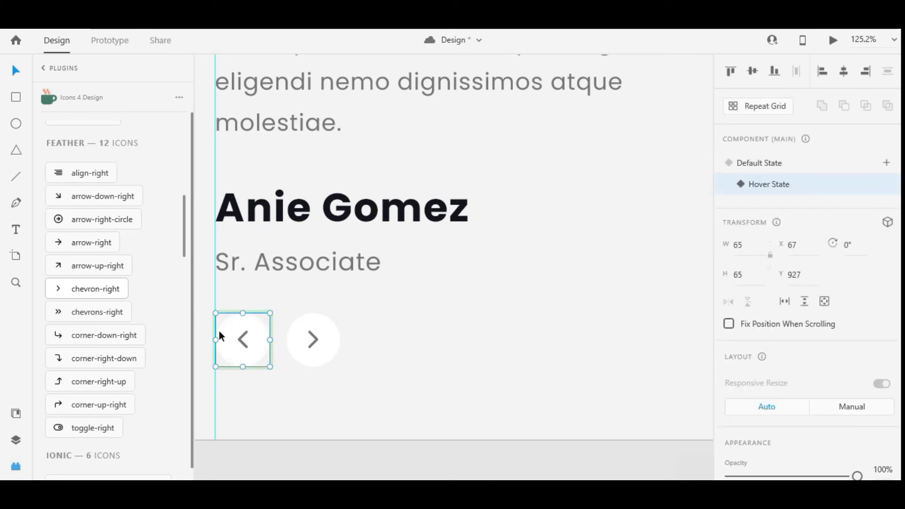
{"action": "scroll", "coordinate": [690, 294], "scroll_direction": "down", "scroll_amount": 1}
{"action": "scroll", "coordinate": [801, 283], "scroll_direction": "down", "scroll_amount": 5}
{"action": "left_click", "coordinate": [730, 384]}
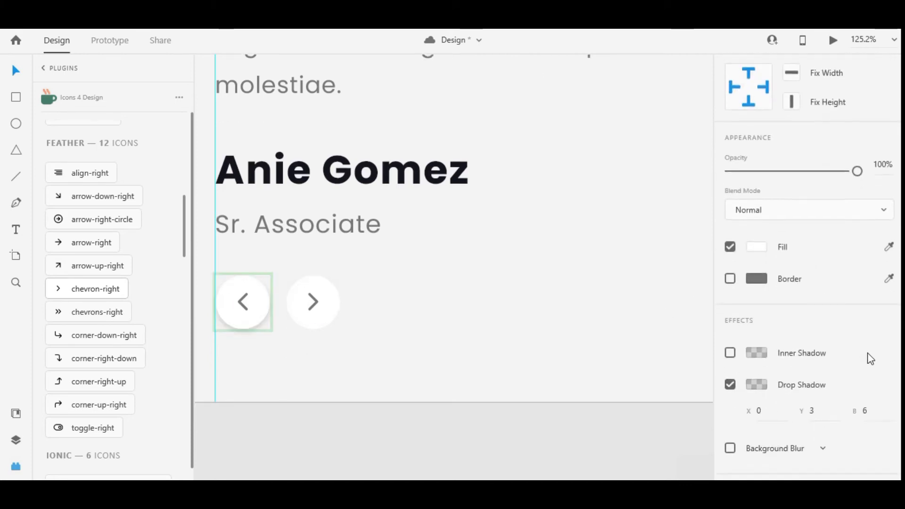
{"action": "scroll", "coordinate": [868, 360], "scroll_direction": "down", "scroll_amount": 1}
{"action": "left_click", "coordinate": [871, 386]}
{"action": "key", "text": "shift+Up"}
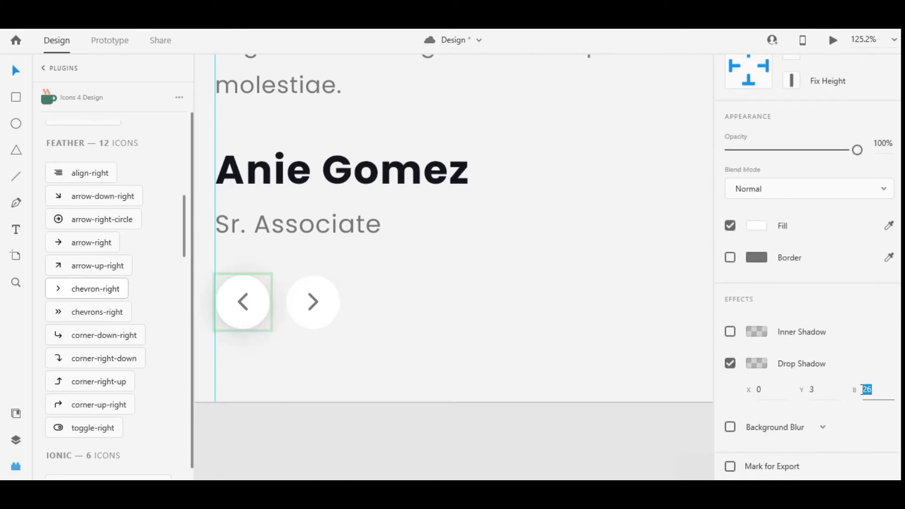
{"action": "left_click", "coordinate": [807, 390]}
{"action": "left_click", "coordinate": [755, 368]}
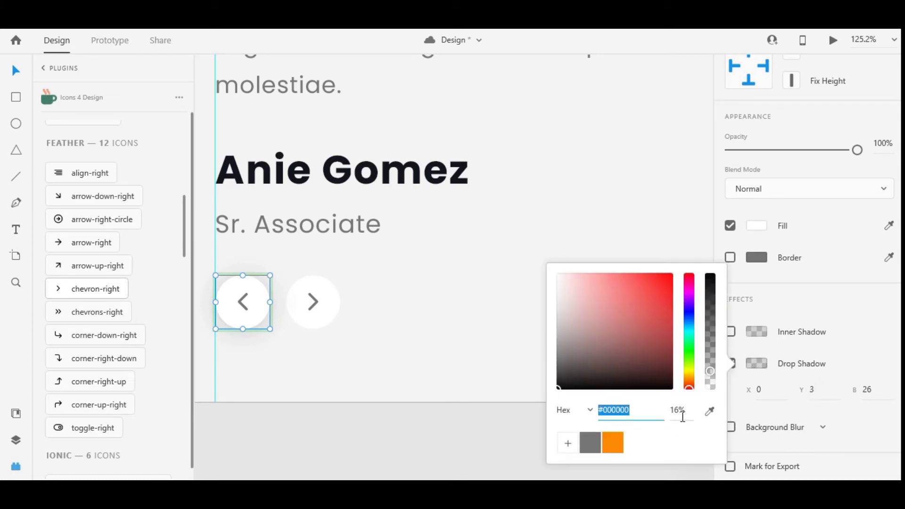
{"action": "left_click", "coordinate": [682, 412]}
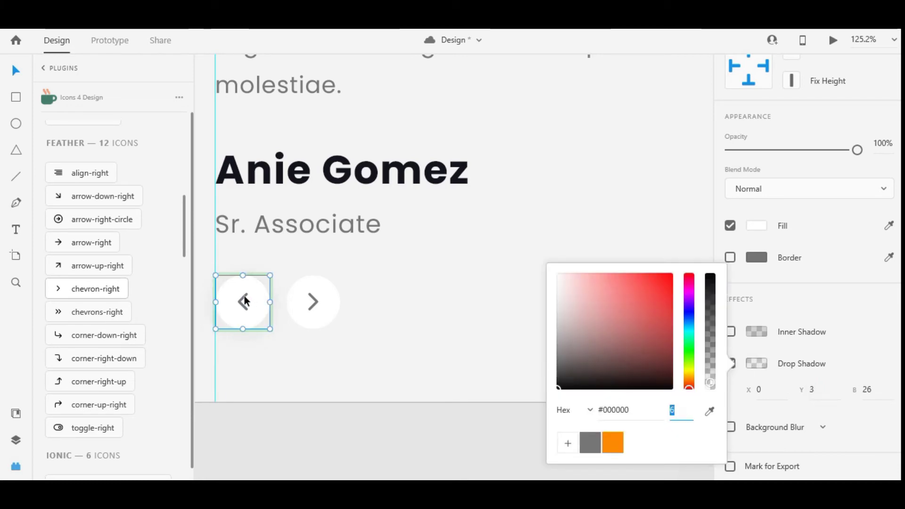
Recolor the previous-arrow hover state's chevron border with the saved orange swatch and return the button to its default state
{"action": "double_click", "coordinate": [243, 301]}
{"action": "left_click", "coordinate": [758, 258]}
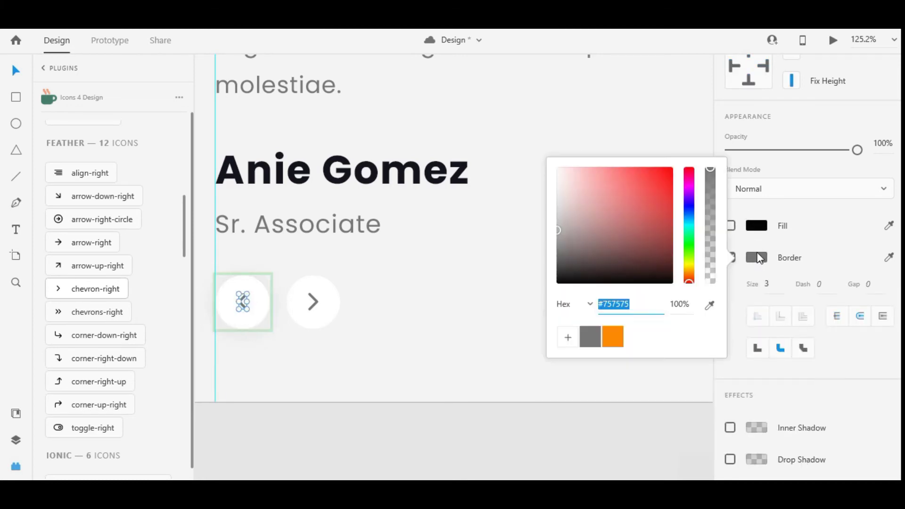
{"action": "left_click", "coordinate": [622, 338]}
{"action": "left_click", "coordinate": [337, 279]}
{"action": "key", "text": "ctrl+0"}
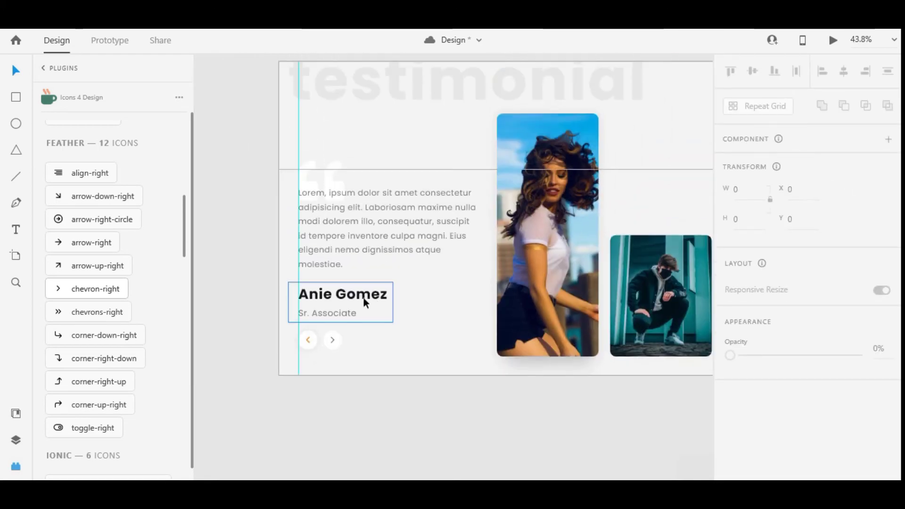
{"action": "left_click", "coordinate": [312, 338]}
{"action": "left_click", "coordinate": [740, 171]}
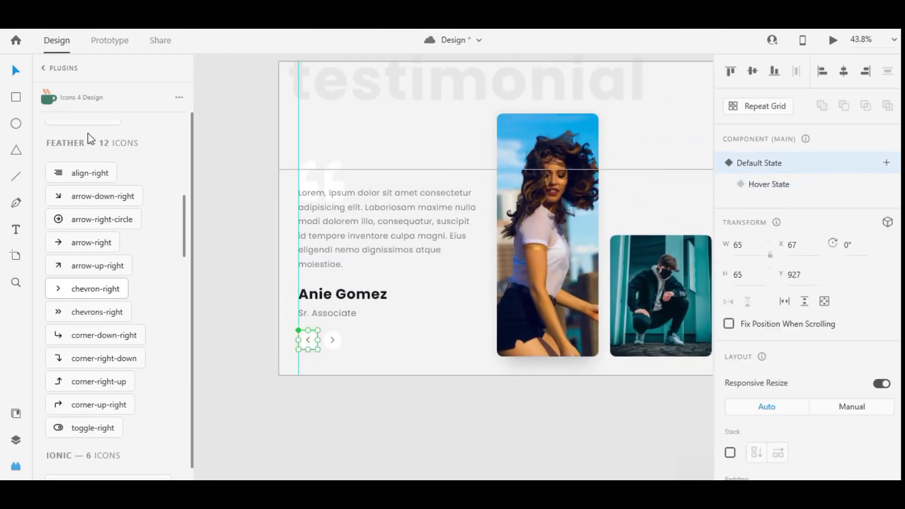
Set the next-arrow button's hover transition in the prototype to Ease In-Out easing and choose its duration
{"action": "left_click", "coordinate": [130, 48]}
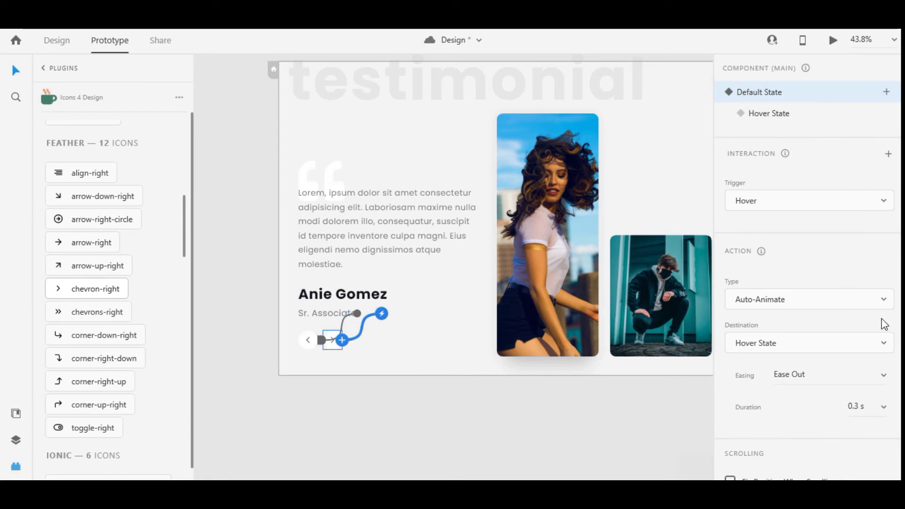
{"action": "left_click", "coordinate": [887, 373]}
{"action": "left_click", "coordinate": [881, 375]}
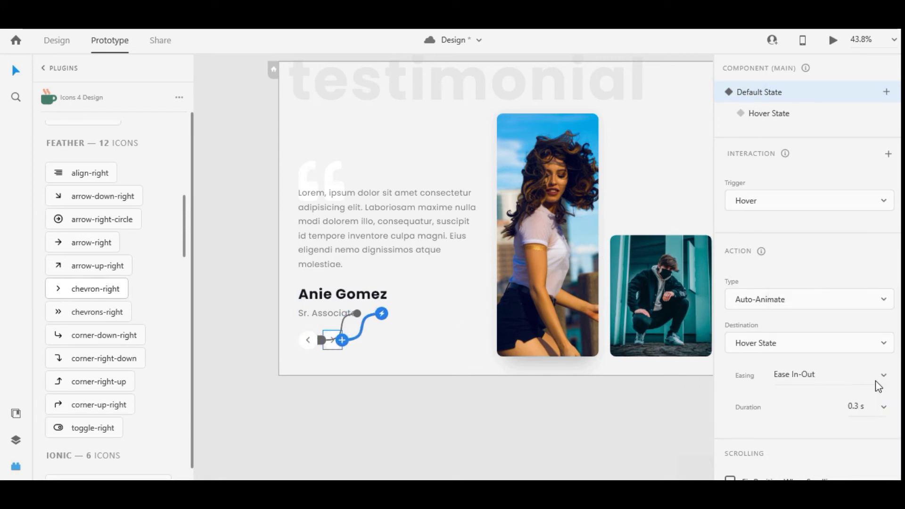
{"action": "left_click", "coordinate": [882, 408]}
{"action": "left_click", "coordinate": [882, 407]}
{"action": "left_click", "coordinate": [872, 414]}
Set the previous-arrow button's hover transition to Ease In-Out easing with a 0.6 s duration
{"action": "left_click", "coordinate": [307, 341]}
{"action": "left_click", "coordinate": [881, 348]}
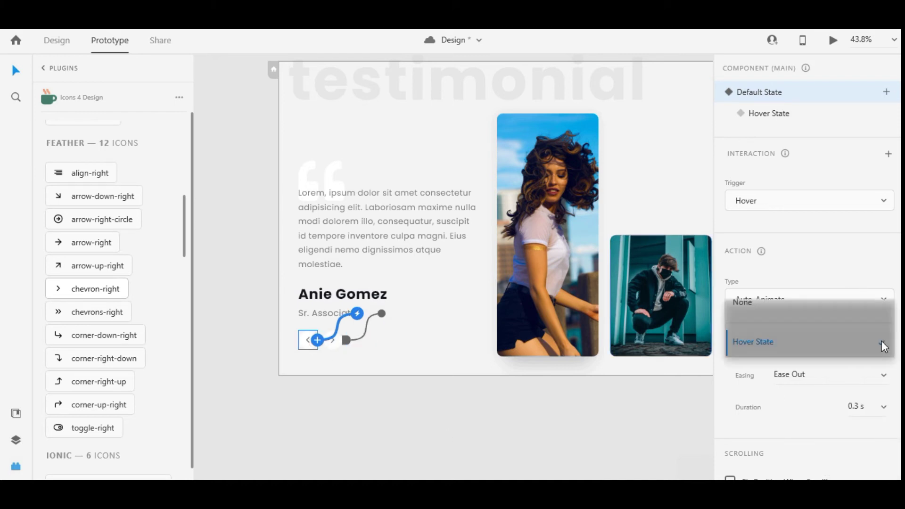
{"action": "left_click", "coordinate": [882, 341]}
{"action": "left_click", "coordinate": [884, 376]}
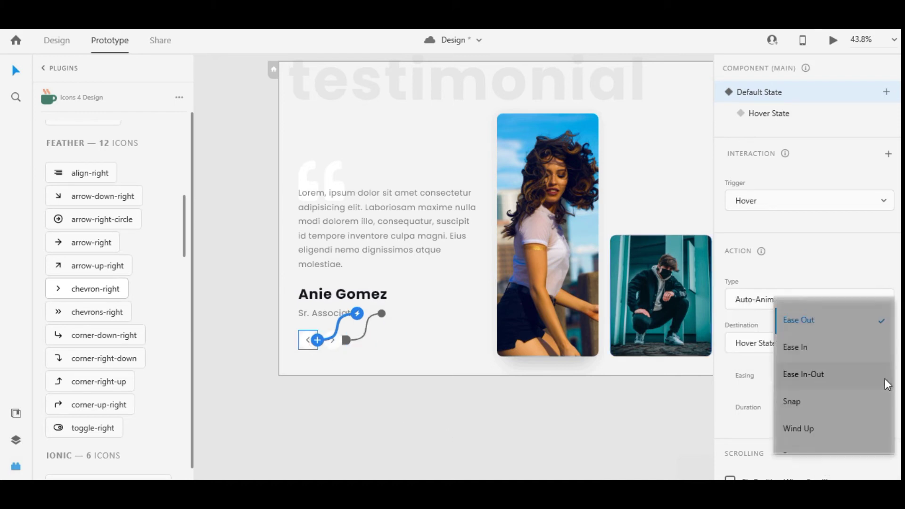
{"action": "left_click", "coordinate": [849, 377]}
{"action": "left_click", "coordinate": [884, 409]}
{"action": "left_click", "coordinate": [885, 411]}
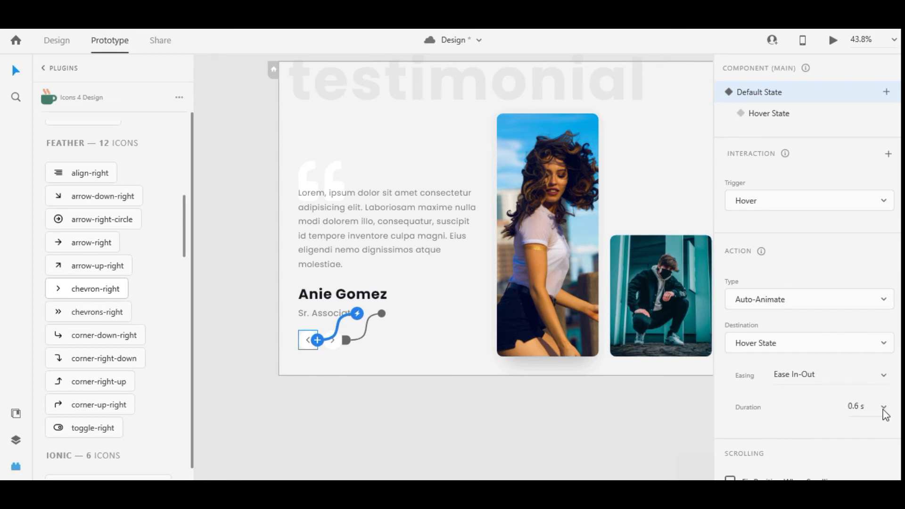
{"action": "left_click", "coordinate": [398, 373]}
Return to design mode and draw a circle about 793 px wide over the artboard's lower-right corner, at about X 1365, Y 504
{"action": "left_click", "coordinate": [50, 40]}
{"action": "scroll", "coordinate": [573, 263], "scroll_direction": "down", "scroll_amount": 4}
{"action": "left_click_drag", "start_coordinate": [506, 348], "coordinate": [265, 349]}
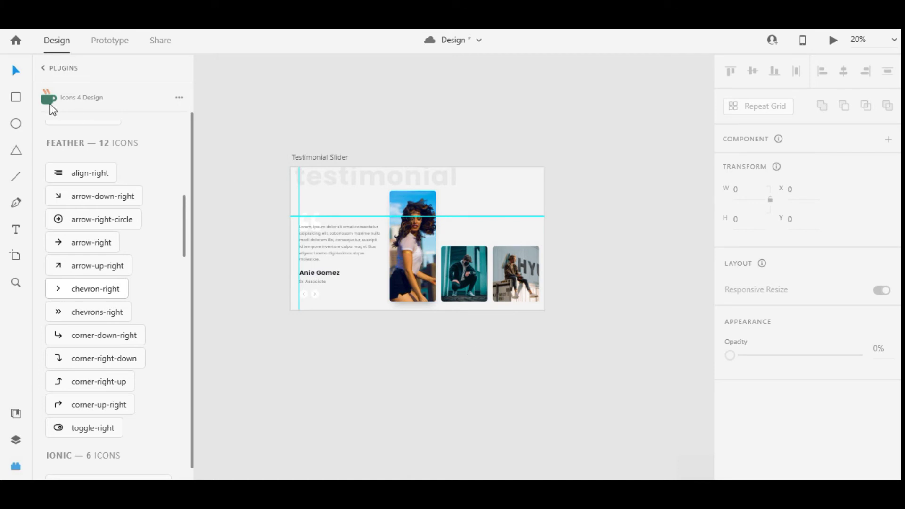
{"action": "scroll", "coordinate": [462, 260], "scroll_direction": "up", "scroll_amount": 2}
{"action": "left_click_drag", "start_coordinate": [465, 222], "coordinate": [602, 406]}
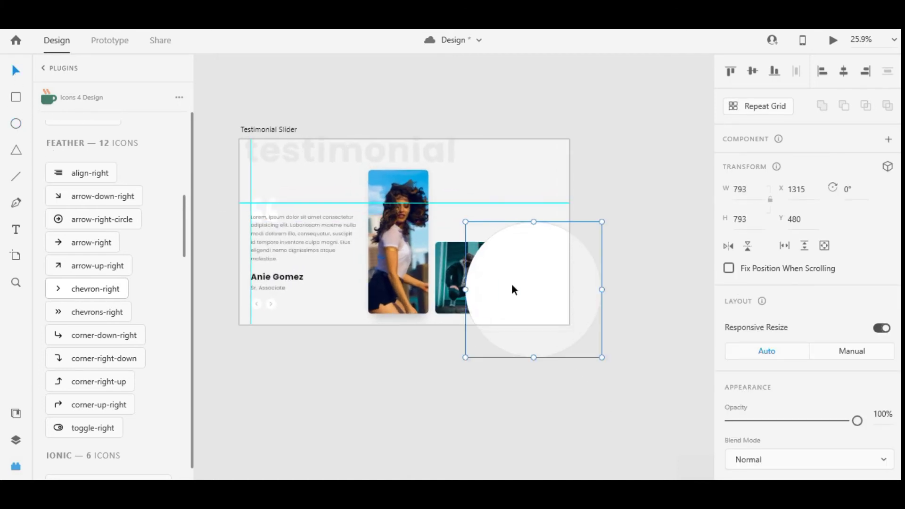
{"action": "left_click_drag", "start_coordinate": [514, 289], "coordinate": [523, 294]}
Remove the large white circle's border and send it behind the photo cards
{"action": "scroll", "coordinate": [763, 308], "scroll_direction": "down", "scroll_amount": 4}
{"action": "left_click", "coordinate": [730, 335]}
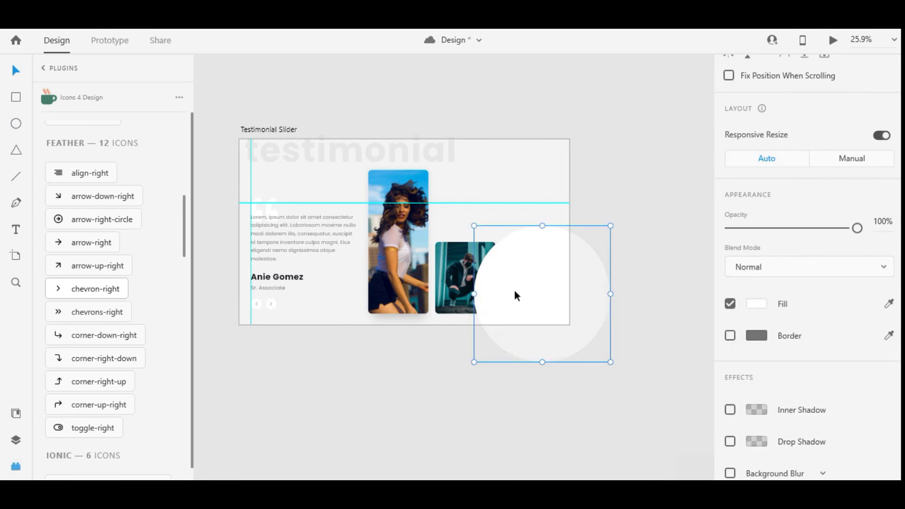
{"action": "key", "text": "Escape"}
{"action": "left_click", "coordinate": [530, 286]}
{"action": "key", "text": "ctrl+shift+["}
{"action": "key", "text": "ctrl+bracketleft"}
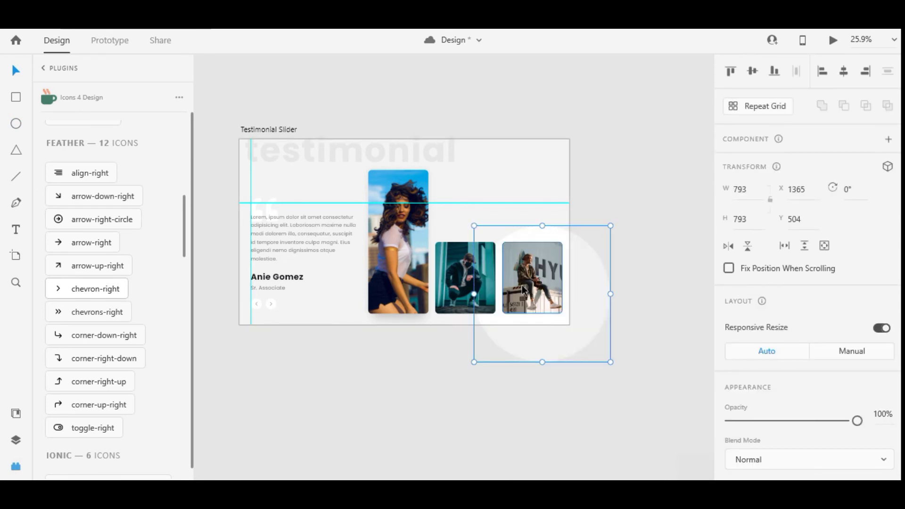
{"action": "left_click", "coordinate": [568, 372]}
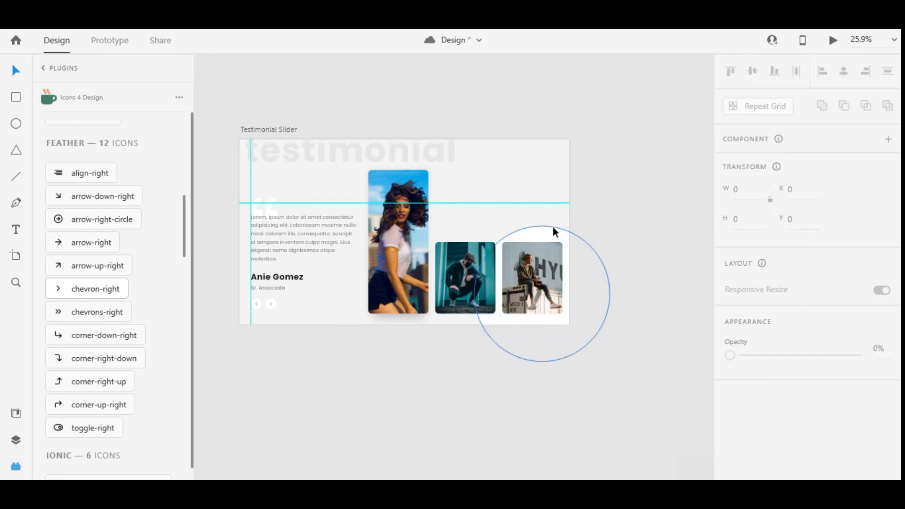
Move the white circle to X 1369, Y 480 and place an enlarged 1629 px copy of it behind the original
{"action": "left_click_drag", "start_coordinate": [552, 232], "coordinate": [555, 232]}
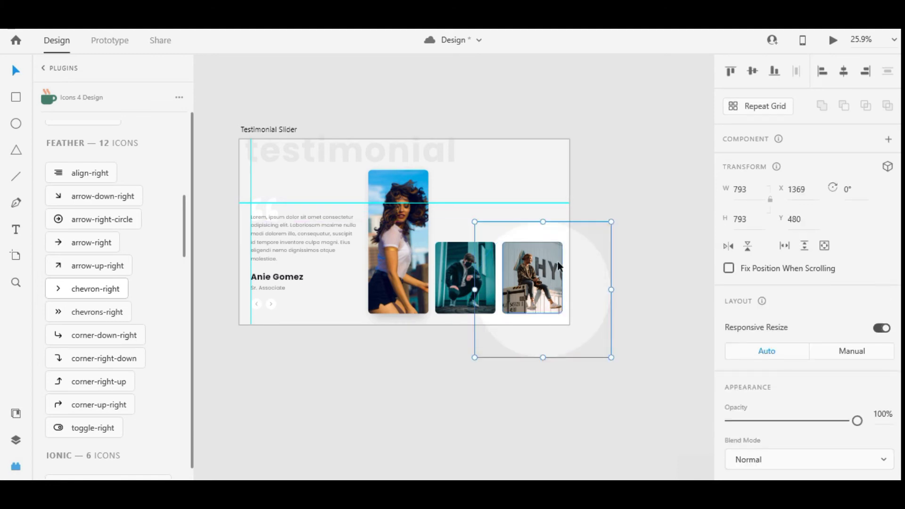
{"action": "key", "text": "ctrl+bracketright"}
{"action": "left_click_drag", "start_coordinate": [610, 357], "coordinate": [684, 446]}
{"action": "key", "text": "ctrl+bracketleft"}
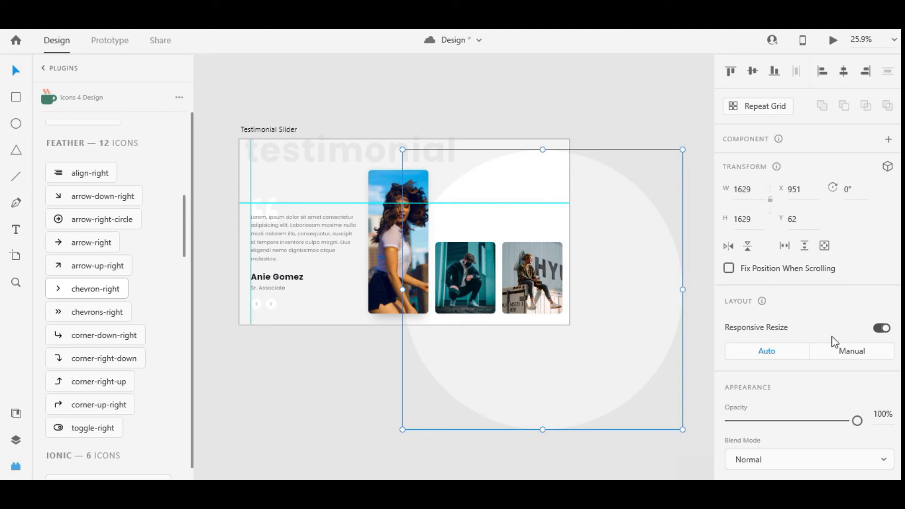
Fill the larger background circle with light grey #EBEBEB
{"action": "scroll", "coordinate": [830, 344], "scroll_direction": "down", "scroll_amount": 3}
{"action": "left_click", "coordinate": [756, 368]}
{"action": "left_click", "coordinate": [604, 302]}
{"action": "left_click_drag", "start_coordinate": [559, 298], "coordinate": [556, 298]}
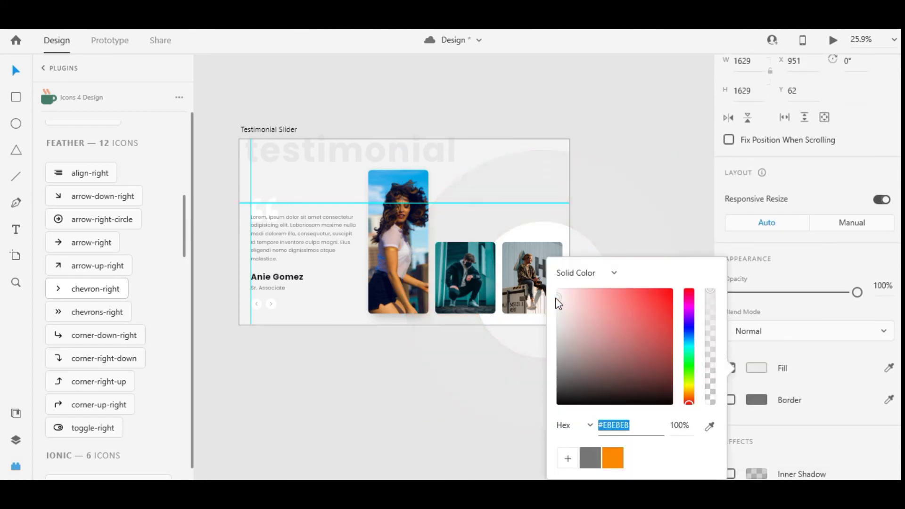
{"action": "left_click", "coordinate": [434, 334]}
{"action": "scroll", "coordinate": [384, 394], "scroll_direction": "down", "scroll_amount": 1}
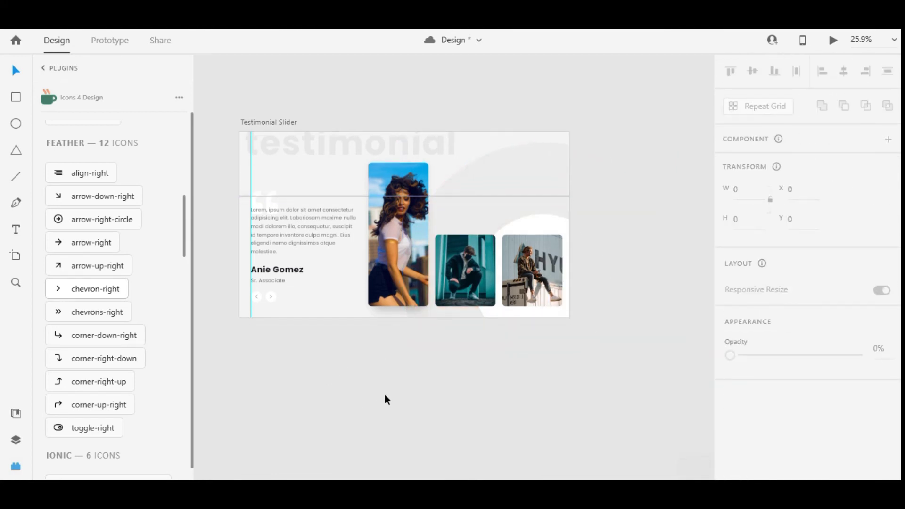
{"action": "left_click", "coordinate": [534, 191]}
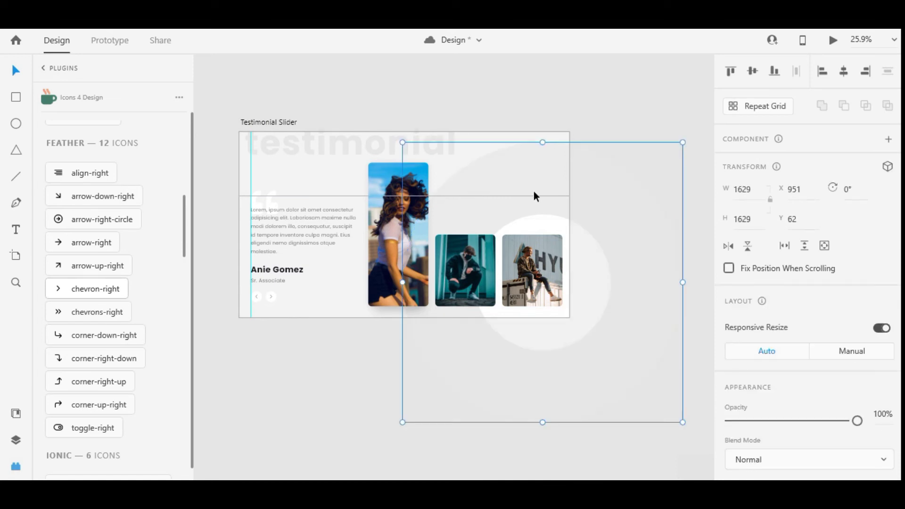
{"action": "left_click", "coordinate": [594, 89]}
{"action": "left_click_drag", "start_coordinate": [603, 122], "coordinate": [623, 125]}
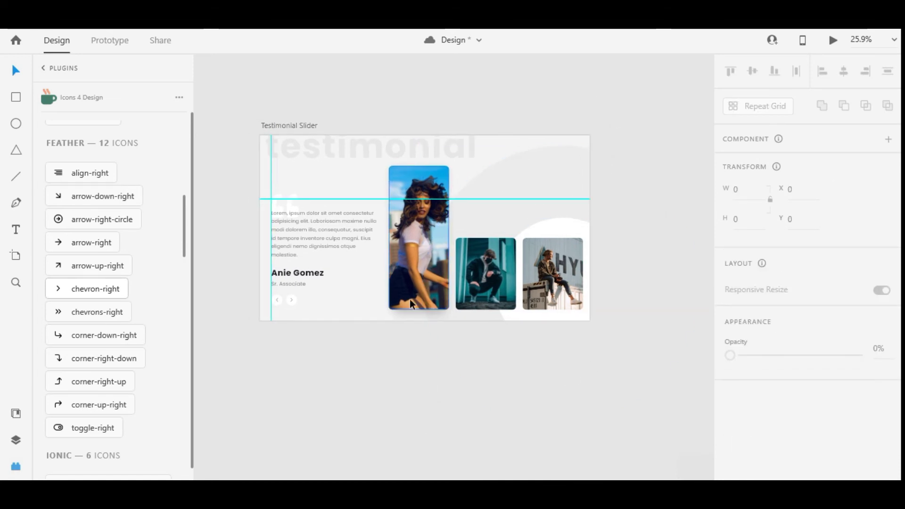
Duplicate the Testimonial Slider artboard twice, lining the copies up in a row beside the original
{"action": "left_click", "coordinate": [288, 125]}
{"action": "scroll", "coordinate": [408, 130], "scroll_direction": "down", "scroll_amount": 2}
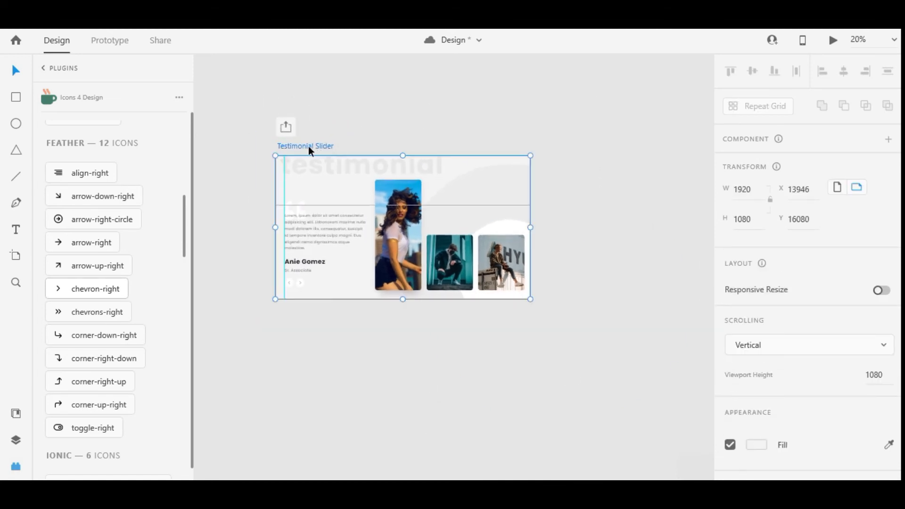
{"action": "left_click_drag", "start_coordinate": [308, 147], "coordinate": [578, 145]}
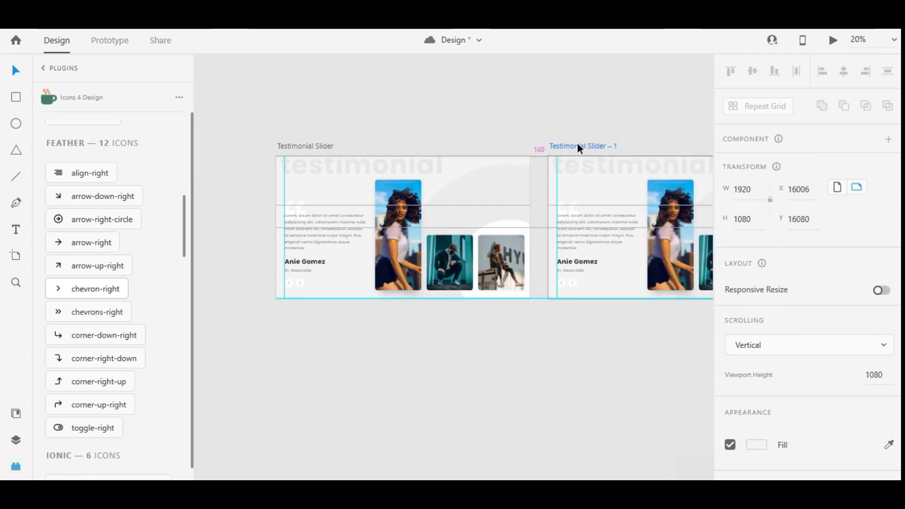
{"action": "left_click", "coordinate": [16, 466]}
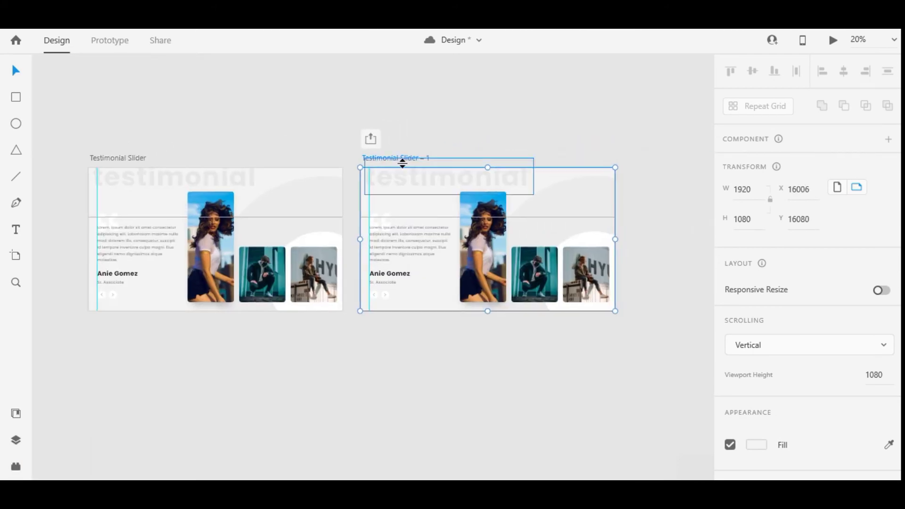
{"action": "left_click", "coordinate": [486, 150]}
{"action": "scroll", "coordinate": [486, 149], "scroll_direction": "down", "scroll_amount": 2}
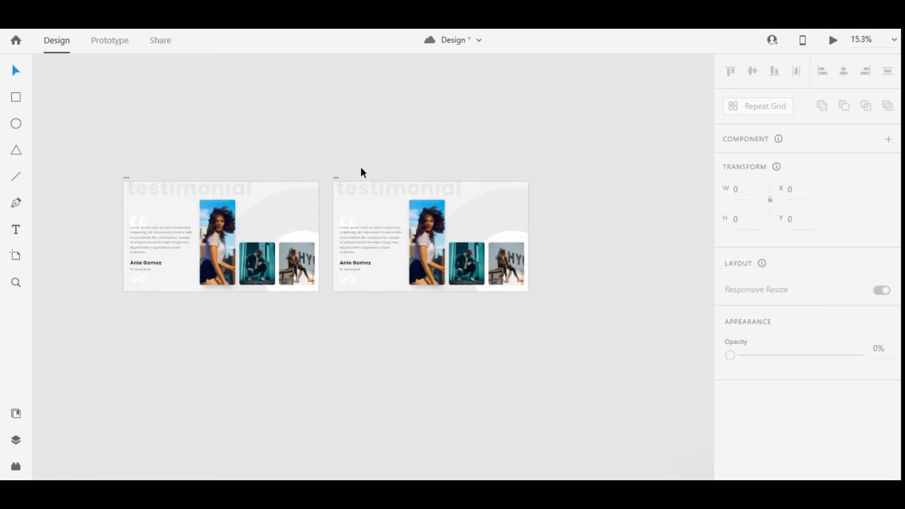
{"action": "left_click", "coordinate": [336, 178]}
{"action": "left_click", "coordinate": [392, 174]}
{"action": "left_click_drag", "start_coordinate": [335, 177], "coordinate": [542, 177]}
{"action": "left_click", "coordinate": [574, 151]}
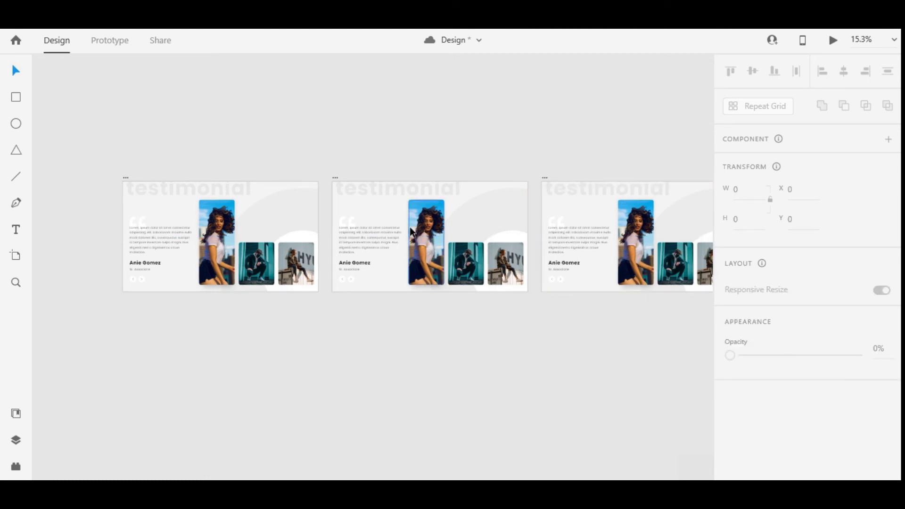
Delete the third artboard at the end of the row
{"action": "scroll", "coordinate": [405, 228], "scroll_direction": "up", "scroll_amount": 2}
{"action": "left_click_drag", "start_coordinate": [347, 284], "coordinate": [409, 292]}
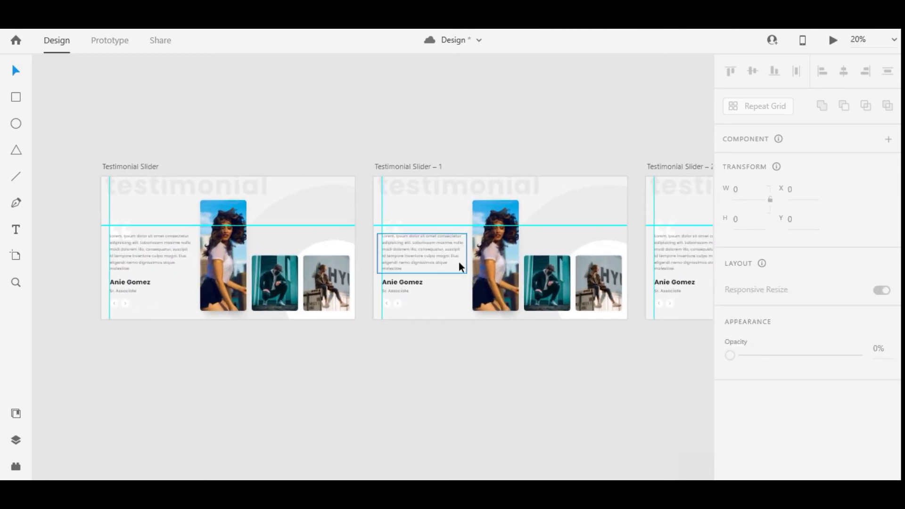
{"action": "scroll", "coordinate": [467, 261], "scroll_direction": "up", "scroll_amount": 2}
{"action": "left_click", "coordinate": [474, 230]}
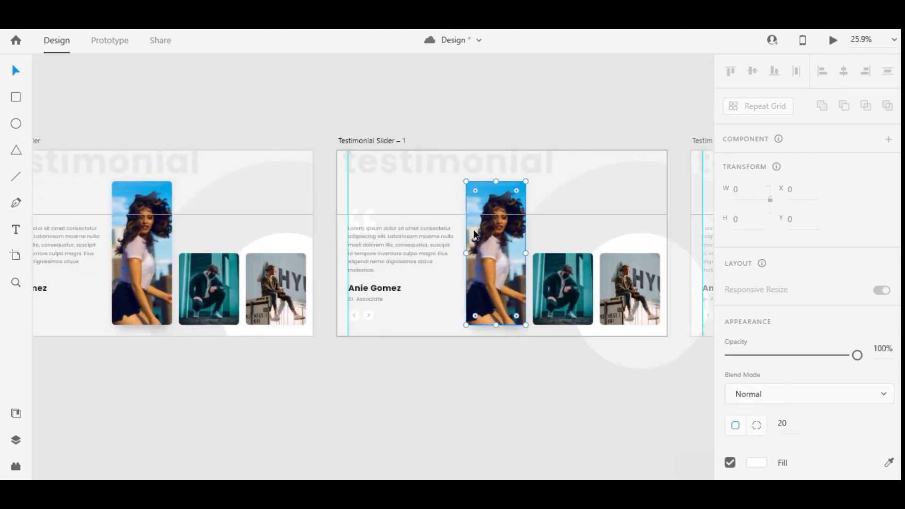
{"action": "scroll", "coordinate": [473, 231], "scroll_direction": "down", "scroll_amount": 2}
{"action": "scroll", "coordinate": [363, 237], "scroll_direction": "left", "scroll_amount": 5}
{"action": "scroll", "coordinate": [441, 194], "scroll_direction": "down", "scroll_amount": 3}
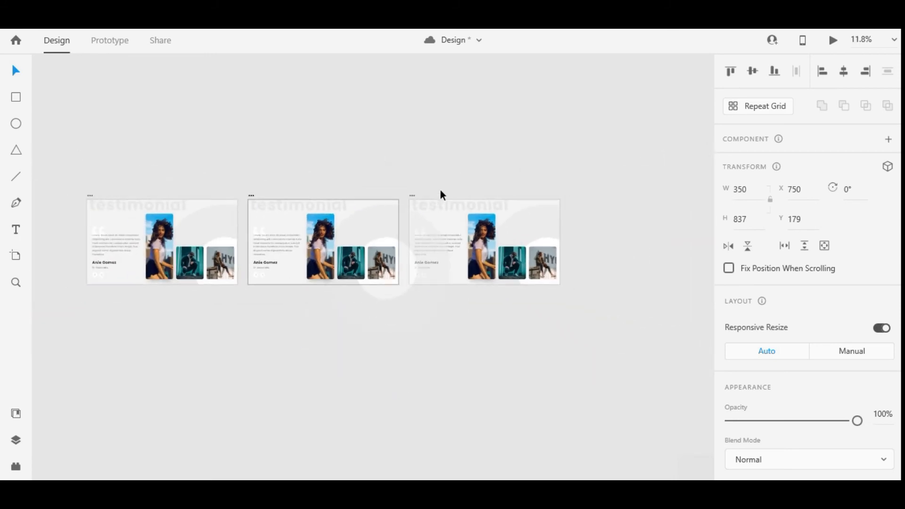
{"action": "left_click", "coordinate": [411, 195]}
{"action": "key", "text": "Delete"}
Delete the remaining Testimonial Slider artboard copy so only the original is kept
{"action": "left_click", "coordinate": [251, 196]}
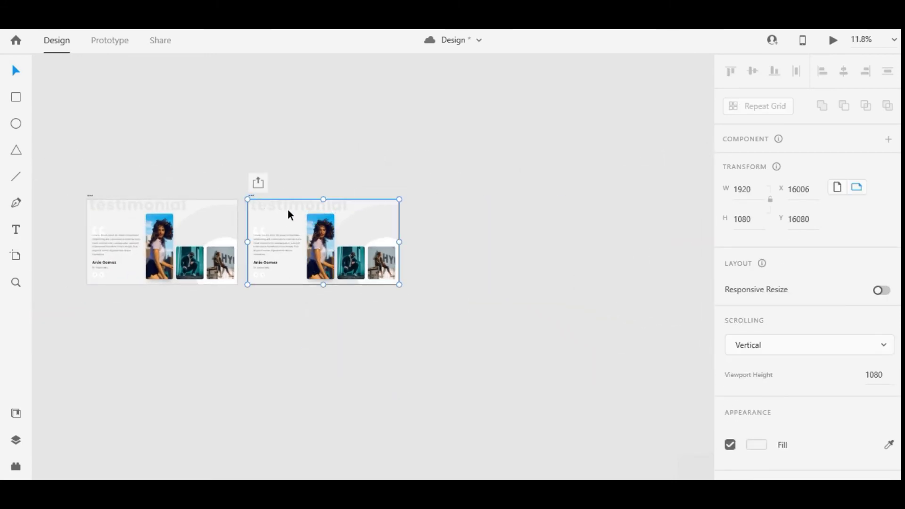
{"action": "scroll", "coordinate": [330, 226], "scroll_direction": "up", "scroll_amount": 4}
{"action": "left_click", "coordinate": [367, 245]}
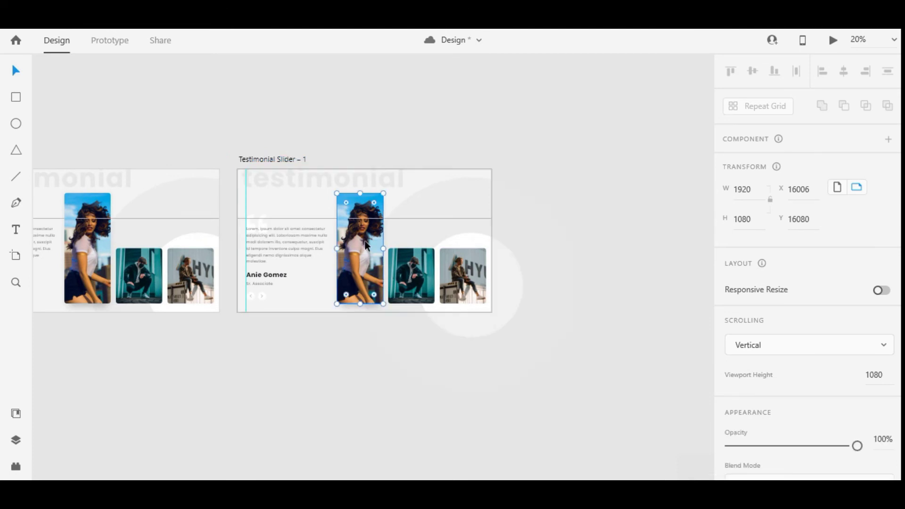
{"action": "left_click", "coordinate": [417, 309]}
{"action": "left_click", "coordinate": [409, 273]}
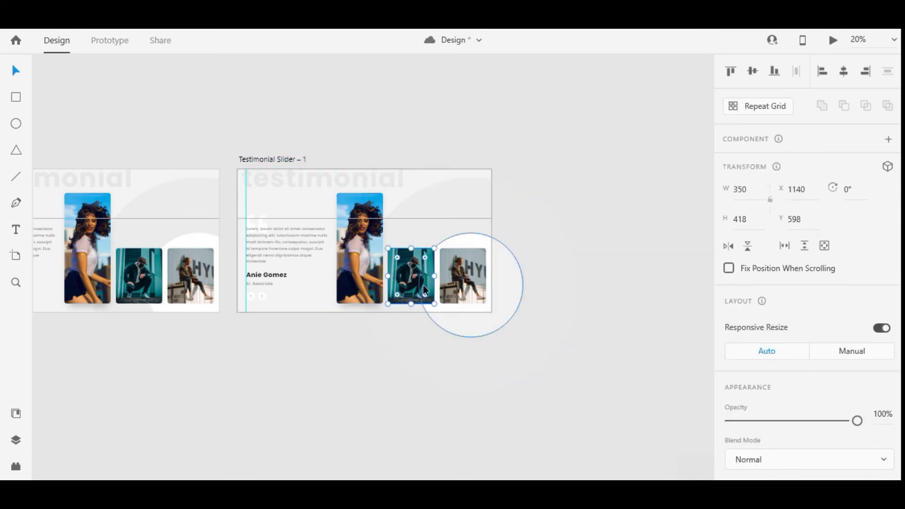
{"action": "left_click", "coordinate": [265, 162]}
{"action": "key", "text": "Delete"}
Duplicate the two small photo cards to the right, continuing the row beyond the artboard's right edge
{"action": "double_click", "coordinate": [200, 261]}
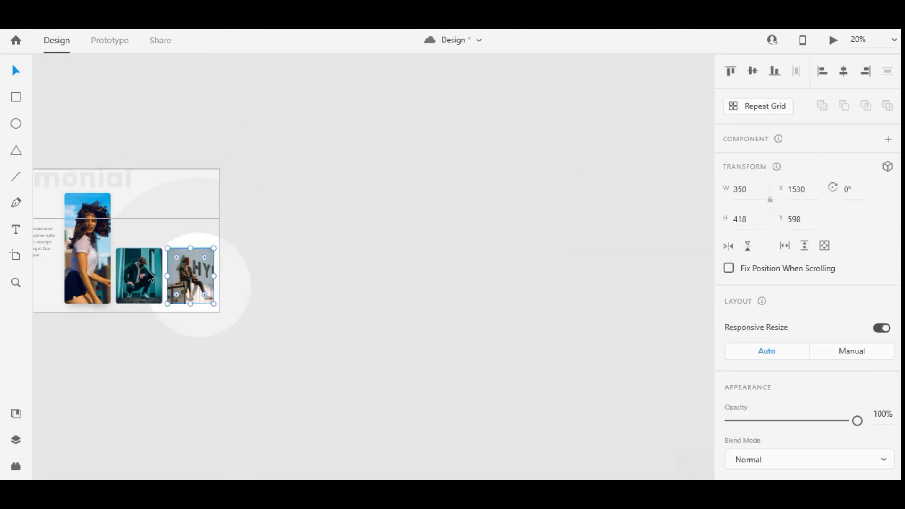
{"action": "left_click_drag", "start_coordinate": [149, 272], "coordinate": [363, 261]}
{"action": "left_click", "coordinate": [267, 270], "text": "shift"}
{"action": "scroll", "coordinate": [335, 269], "scroll_direction": "up", "scroll_amount": 2}
Group the tall portrait card with all four small photo cards
{"action": "left_click", "coordinate": [302, 273], "text": "shift"}
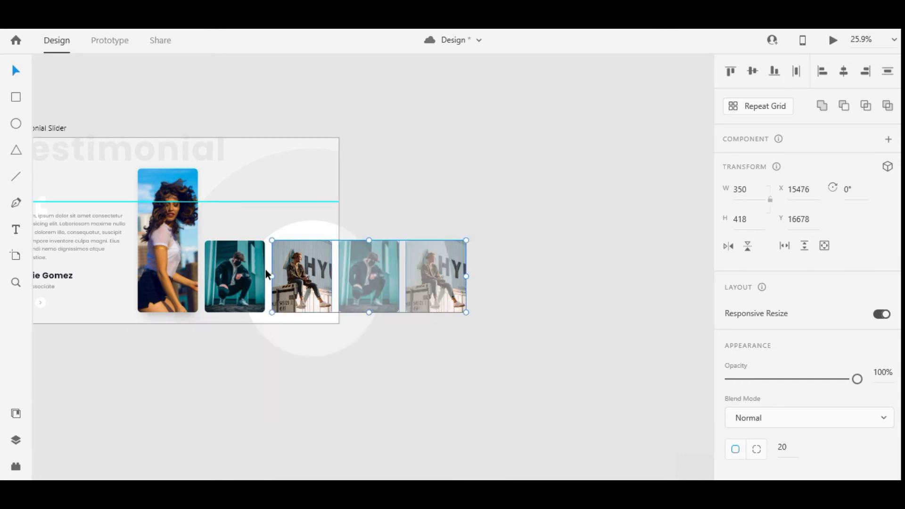
{"action": "left_click", "coordinate": [234, 276], "text": "shift"}
{"action": "left_click", "coordinate": [166, 256], "text": "shift"}
{"action": "key", "text": "ctrl+g"}
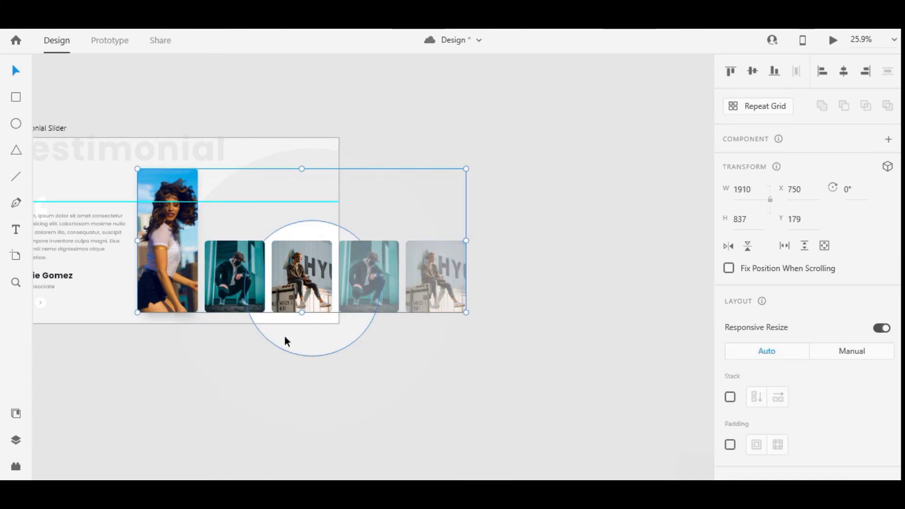
{"action": "left_click", "coordinate": [284, 335]}
{"action": "left_click_drag", "start_coordinate": [269, 363], "coordinate": [348, 363]}
{"action": "left_click", "coordinate": [555, 376]}
Replace the photo in the fourth card with the curly-haired woman's portrait from the image folder
{"action": "double_click", "coordinate": [459, 278]}
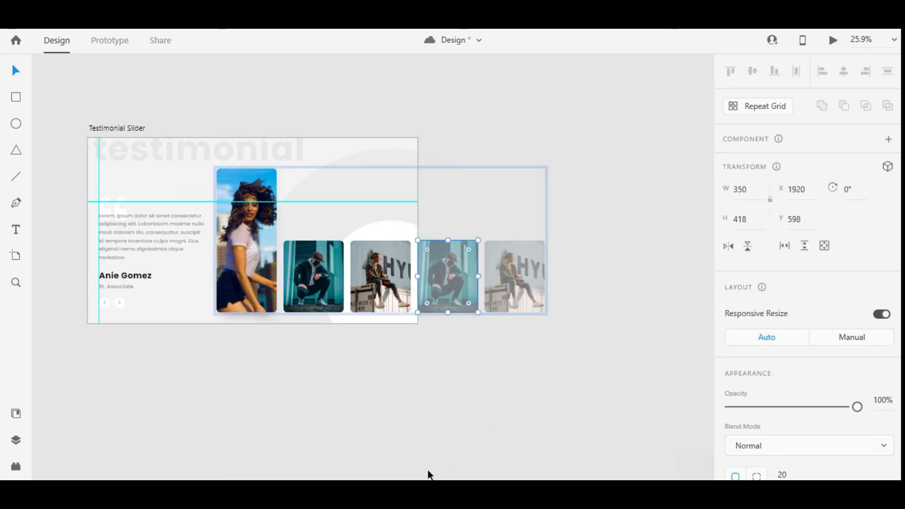
{"action": "key", "text": "alt+Tab"}
{"action": "left_click_drag", "start_coordinate": [45, 134], "coordinate": [465, 275]}
{"action": "key", "text": "alt+Tab"}
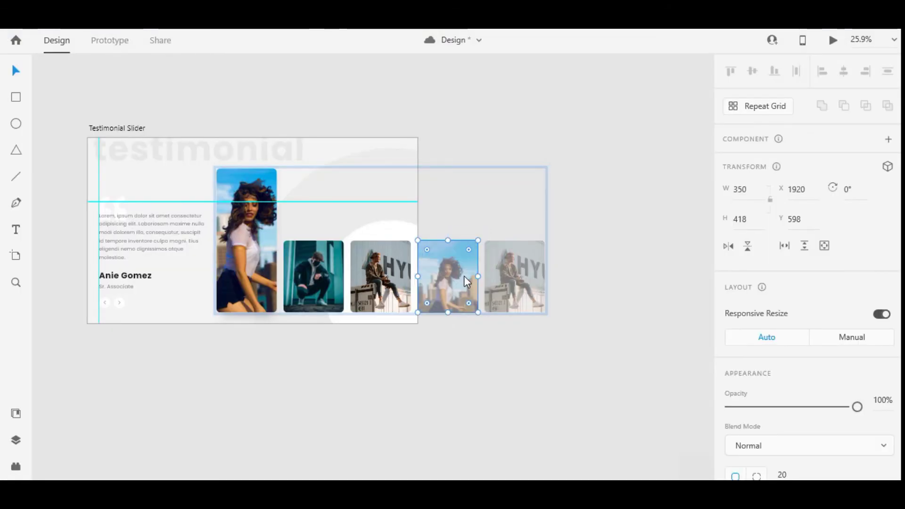
{"action": "left_click_drag", "start_coordinate": [478, 322], "coordinate": [486, 333]}
{"action": "left_click_drag", "start_coordinate": [465, 304], "coordinate": [465, 299]}
{"action": "left_click", "coordinate": [494, 342]}
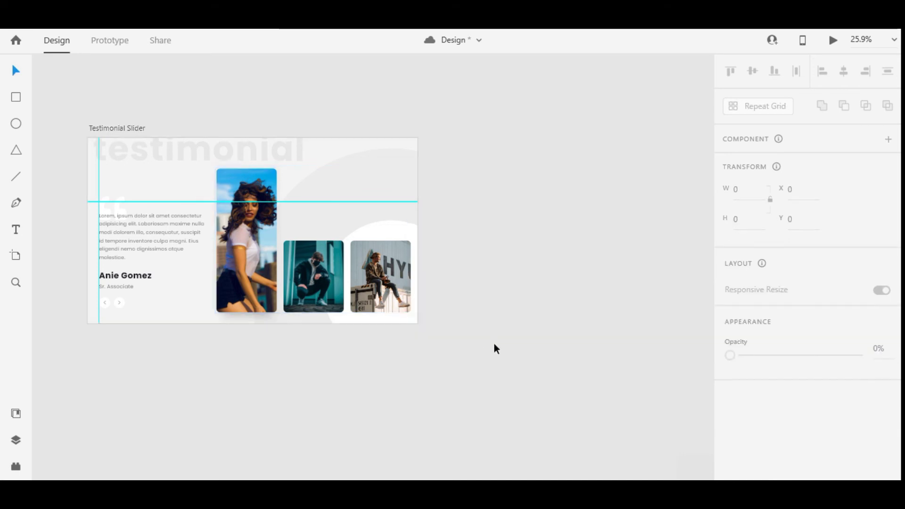
Delete the fifth photo card at the end of the row inside the group
{"action": "double_click", "coordinate": [366, 262]}
{"action": "left_click", "coordinate": [457, 265]}
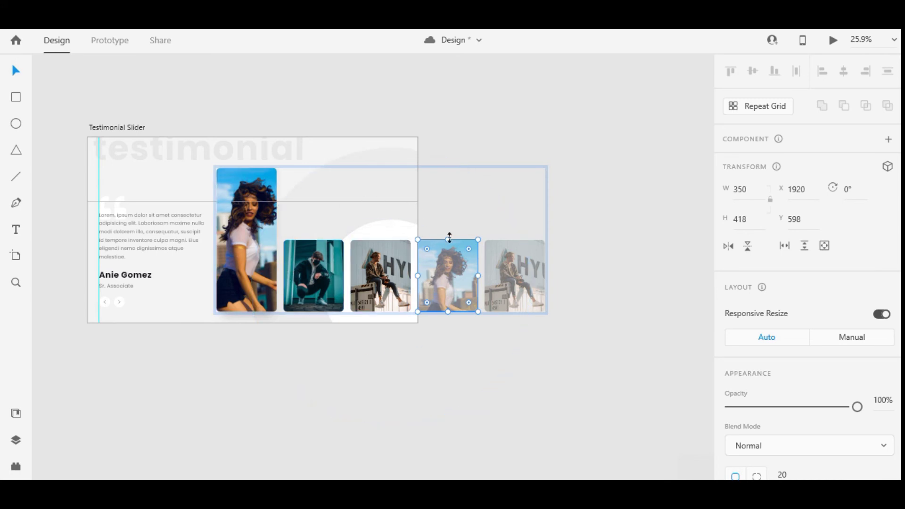
{"action": "left_click", "coordinate": [497, 259]}
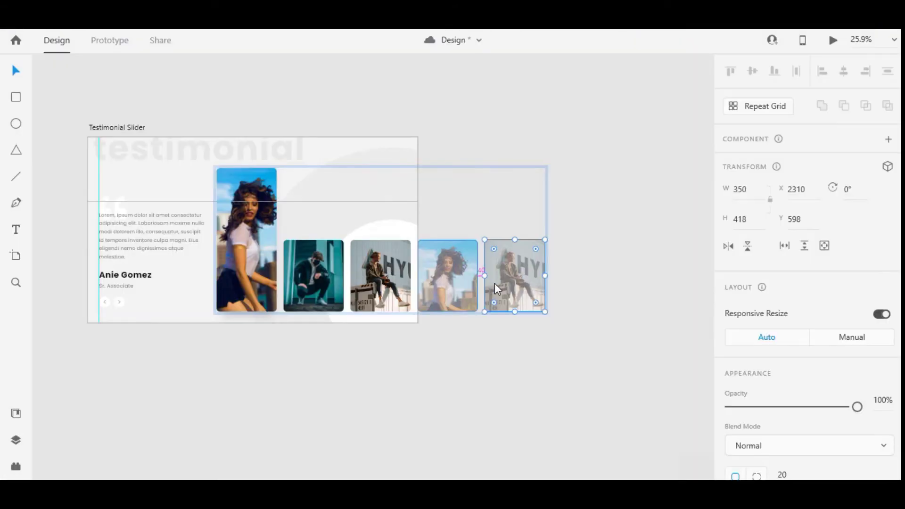
{"action": "left_click_drag", "start_coordinate": [494, 283], "coordinate": [522, 269]}
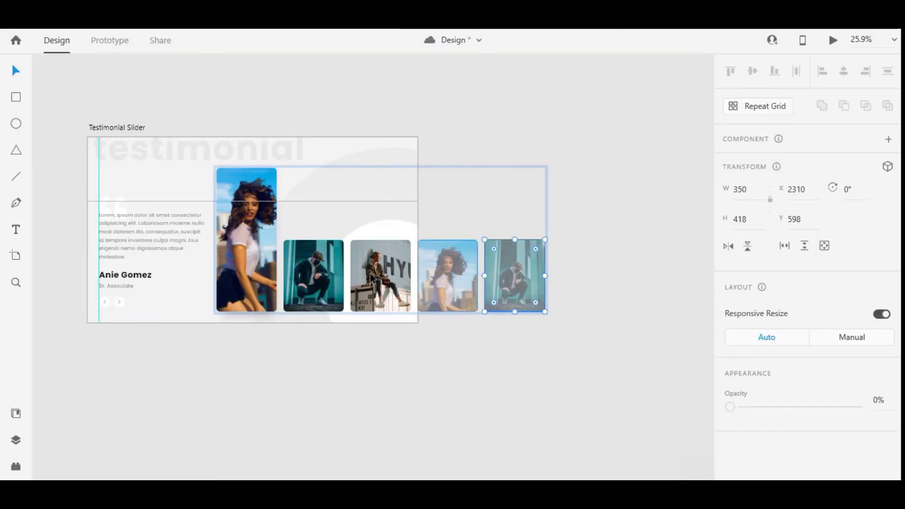
{"action": "key", "text": "Delete"}
Copy the crouching man's photo card from second place into the fifth position at the end of the row
{"action": "double_click", "coordinate": [327, 273]}
{"action": "left_click", "coordinate": [360, 355]}
{"action": "left_click", "coordinate": [306, 280]}
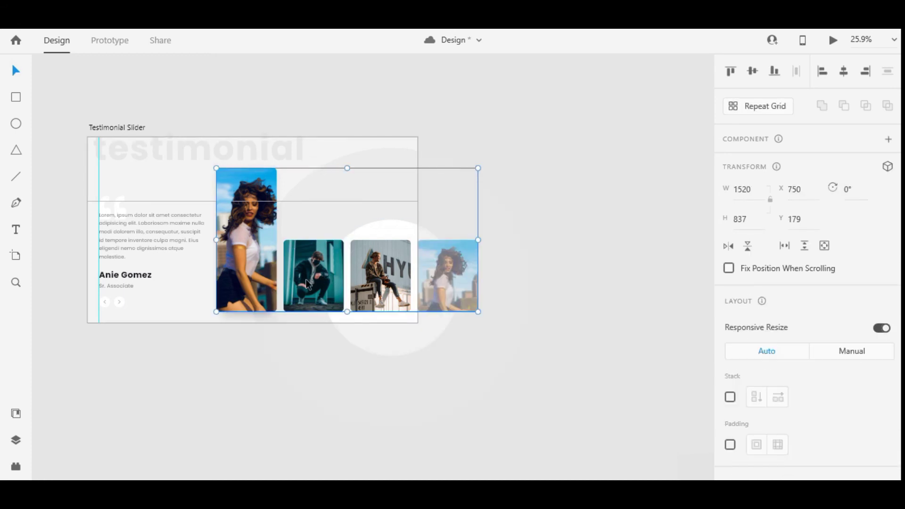
{"action": "left_click_drag", "start_coordinate": [306, 283], "coordinate": [514, 281]}
{"action": "left_click", "coordinate": [458, 333]}
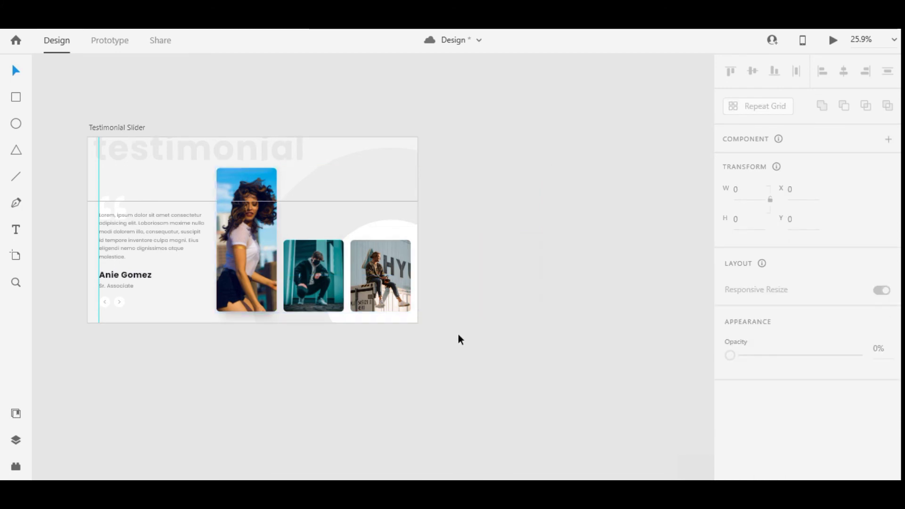
{"action": "double_click", "coordinate": [380, 283]}
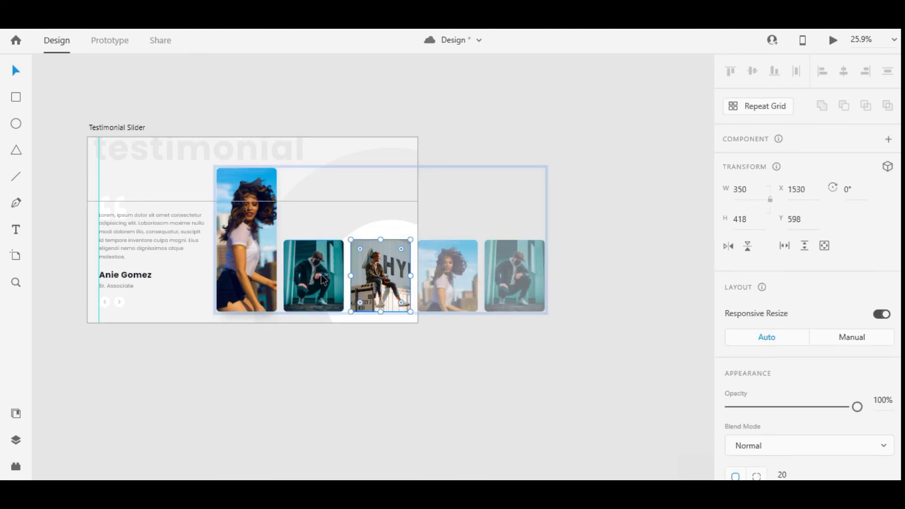
{"action": "left_click", "coordinate": [423, 375]}
Duplicate the Testimonial Slider artboard to the right of the original
{"action": "scroll", "coordinate": [415, 340], "scroll_direction": "down", "scroll_amount": 2}
{"action": "scroll", "coordinate": [261, 253], "scroll_direction": "down", "scroll_amount": 1}
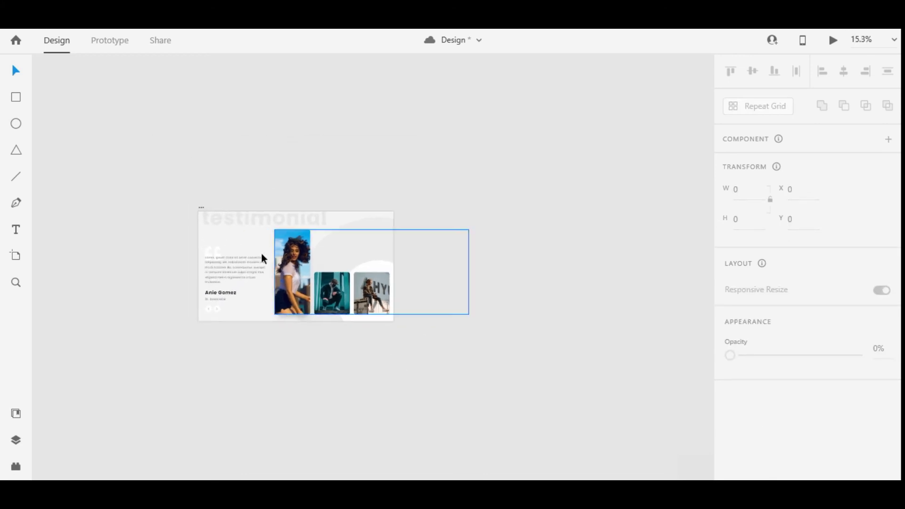
{"action": "left_click", "coordinate": [203, 206]}
{"action": "left_click_drag", "start_coordinate": [201, 208], "coordinate": [416, 208]}
{"action": "left_click_drag", "start_coordinate": [426, 192], "coordinate": [375, 188]}
Shift the four small photo cards in the copied artboard left until the first one lines up with the tall portrait card
{"action": "scroll", "coordinate": [488, 278], "scroll_direction": "up", "scroll_amount": 6}
{"action": "left_click", "coordinate": [421, 270]}
{"action": "scroll", "coordinate": [422, 269], "scroll_direction": "down", "scroll_amount": 2}
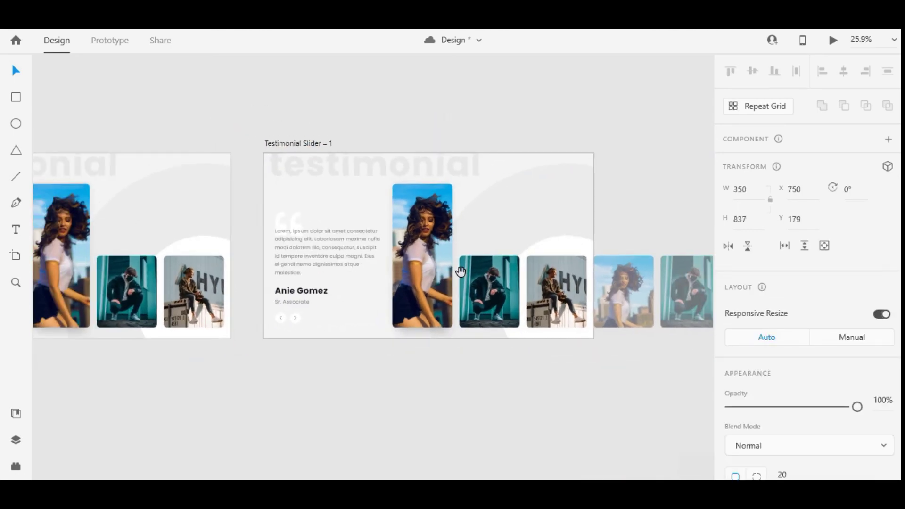
{"action": "left_click", "coordinate": [480, 282]}
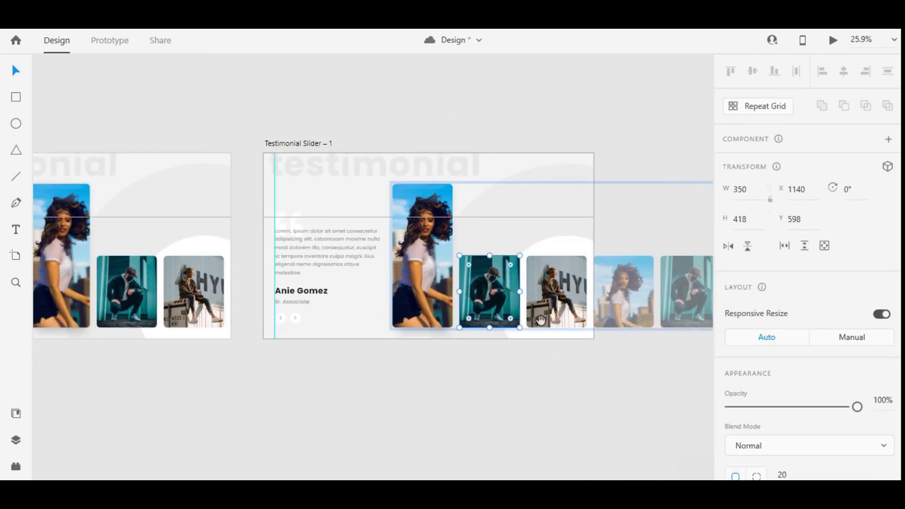
{"action": "left_click", "coordinate": [557, 292], "text": "shift"}
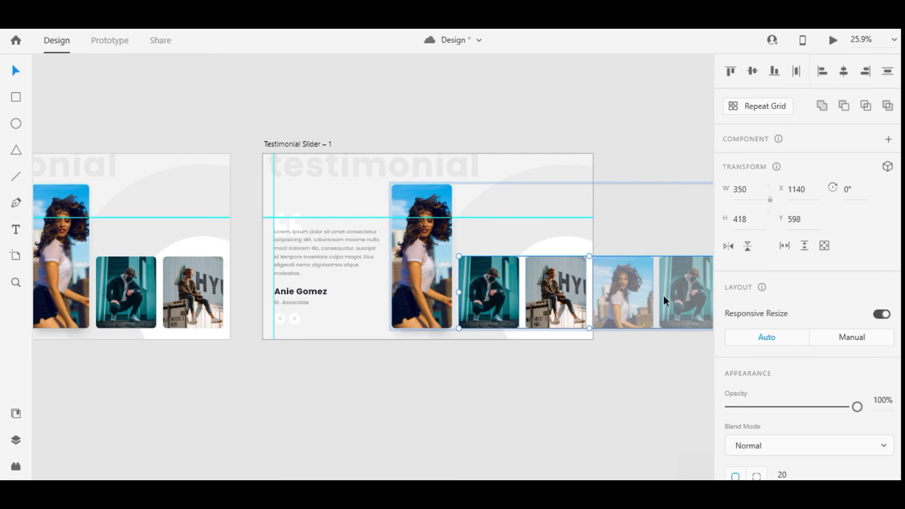
{"action": "key", "text": "shift+Left"}
{"action": "key", "text": "shift+Left"}
{"action": "key", "text": "shift+Left"}
{"action": "key", "text": "shift+Left"}
{"action": "key", "text": "shift+Left"}
{"action": "key", "text": "shift+Left"}
{"action": "key", "text": "shift+Left"}
{"action": "key", "text": "shift+Left"}
{"action": "key", "text": "shift+Left"}
{"action": "key", "text": "shift+Left"}
{"action": "key", "text": "shift+Left"}
{"action": "key", "text": "shift+Left"}
{"action": "key", "text": "shift+Left"}
{"action": "key", "text": "shift+Left"}
{"action": "key", "text": "shift+Left"}
{"action": "key", "text": "shift+Left"}
{"action": "key", "text": "shift+Left"}
{"action": "key", "text": "shift+Left"}
{"action": "key", "text": "shift+Left"}
{"action": "key", "text": "shift+Left"}
{"action": "scroll", "coordinate": [663, 295], "scroll_direction": "right", "scroll_amount": 2}
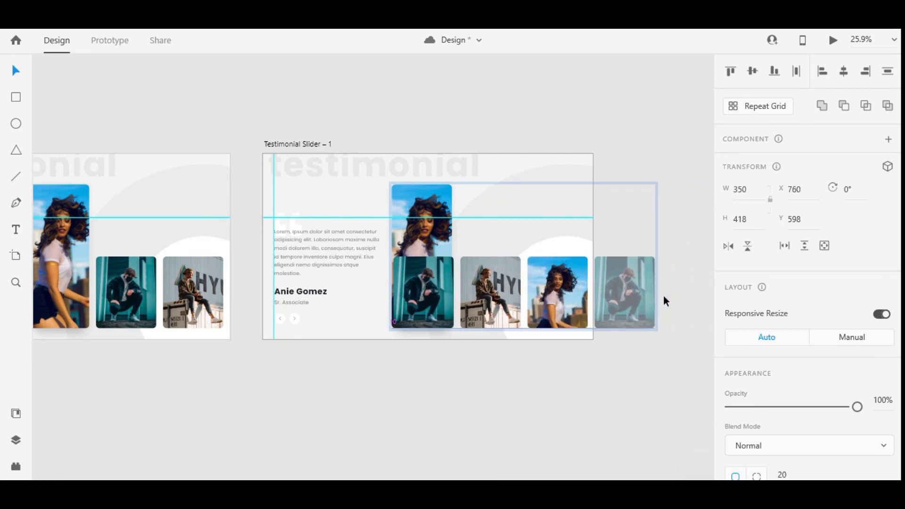
{"action": "left_click", "coordinate": [541, 376]}
Set the opacity of the woman's tall portrait card in the first copied artboard to 0%
{"action": "double_click", "coordinate": [422, 222]}
{"action": "scroll", "coordinate": [824, 273], "scroll_direction": "down", "scroll_amount": 3}
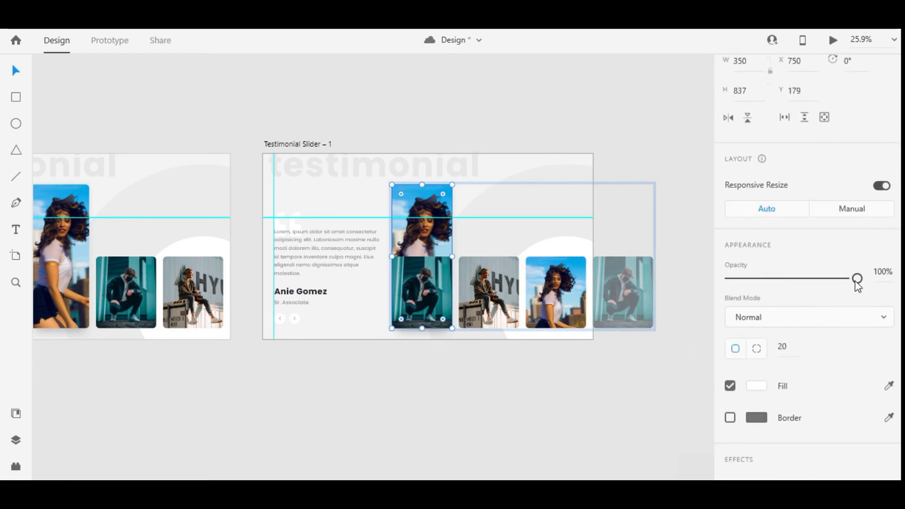
{"action": "left_click_drag", "start_coordinate": [856, 282], "coordinate": [697, 289]}
Stretch the crouching man's first small card upward to the full height of the tall portrait card
{"action": "left_click", "coordinate": [430, 279]}
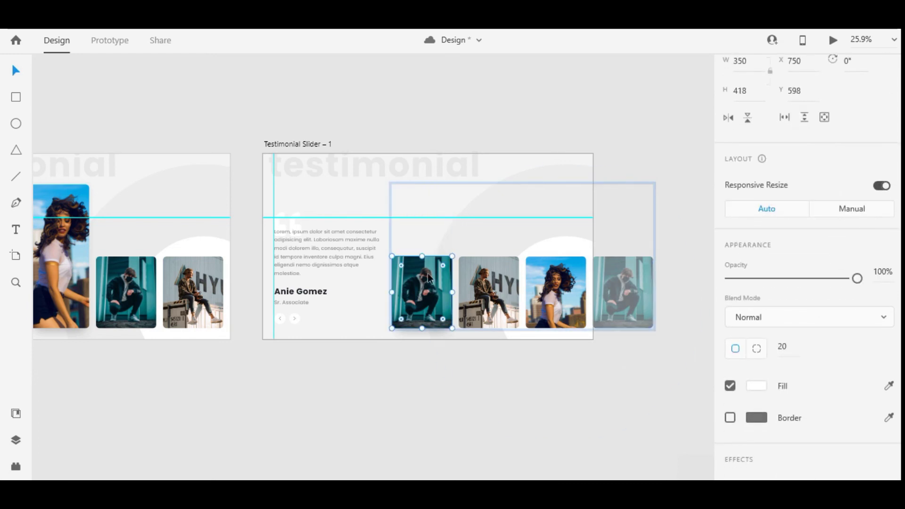
{"action": "left_click_drag", "start_coordinate": [422, 259], "coordinate": [419, 184]}
{"action": "key", "text": "Escape"}
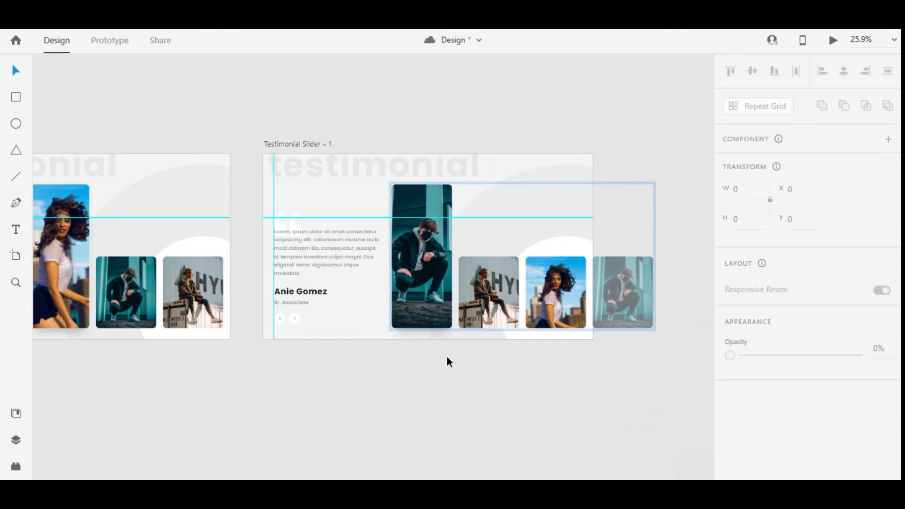
{"action": "left_click", "coordinate": [447, 296]}
{"action": "left_click", "coordinate": [475, 377]}
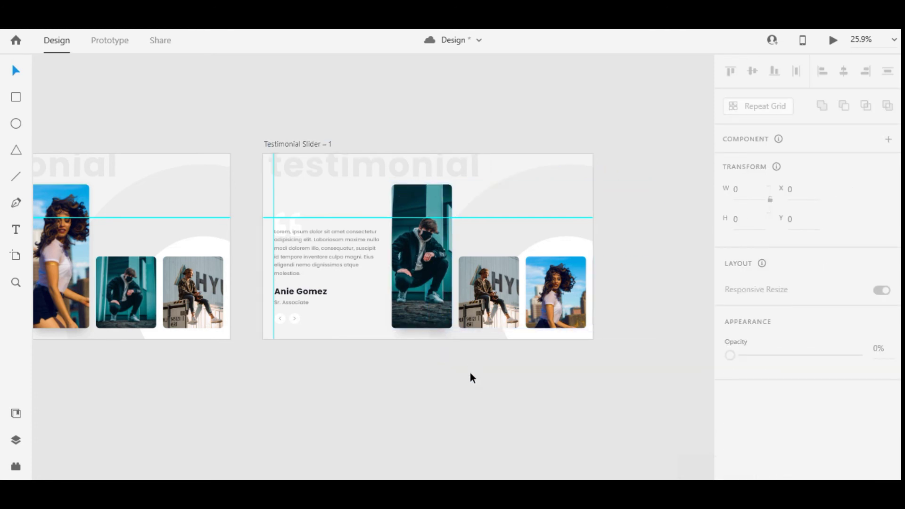
Show the layers list and enter the testimonial text's mask group in the first copied artboard
{"action": "left_click", "coordinate": [434, 275]}
{"action": "scroll", "coordinate": [447, 301], "scroll_direction": "down", "scroll_amount": 3}
{"action": "left_click_drag", "start_coordinate": [469, 375], "coordinate": [446, 370]}
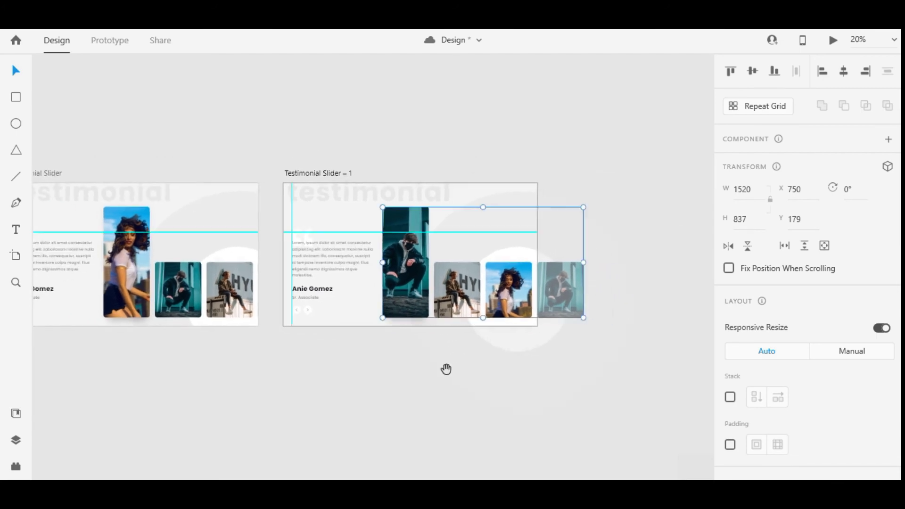
{"action": "left_click", "coordinate": [447, 370]}
{"action": "key", "text": "ctrl+y"}
{"action": "left_click", "coordinate": [394, 270]}
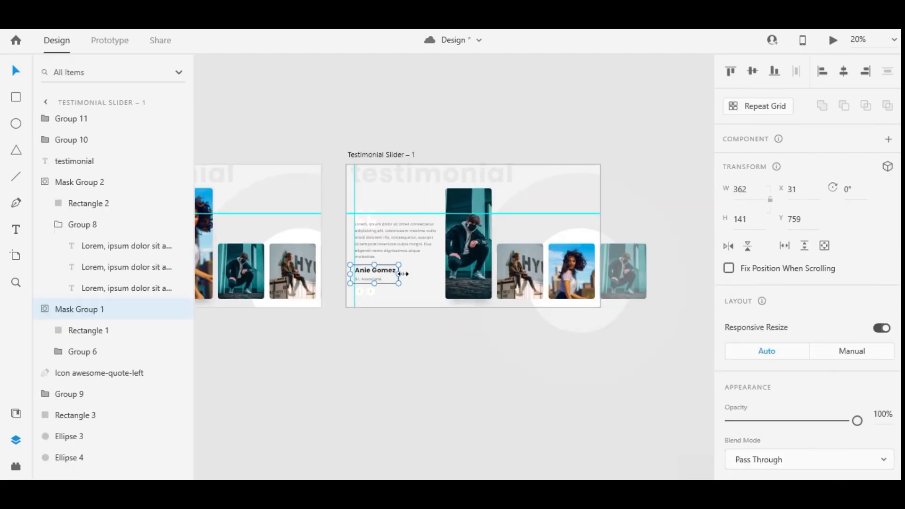
{"action": "left_click", "coordinate": [381, 236]}
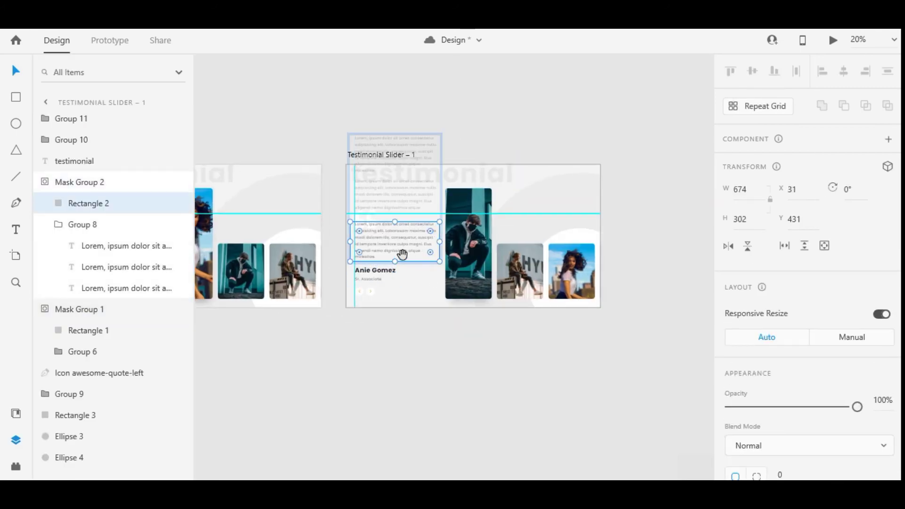
Move the horizontal guide down to the top of the testimonial paragraph's first line
{"action": "scroll", "coordinate": [381, 236], "scroll_direction": "up", "scroll_amount": 3}
{"action": "scroll", "coordinate": [388, 236], "scroll_direction": "up", "scroll_amount": 3}
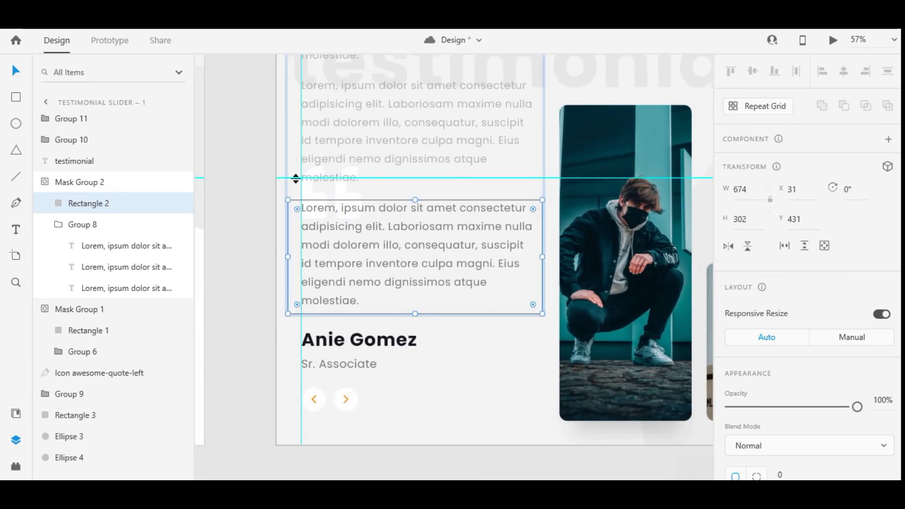
{"action": "left_click_drag", "start_coordinate": [296, 178], "coordinate": [296, 205]}
{"action": "scroll", "coordinate": [321, 214], "scroll_direction": "up", "scroll_amount": 5}
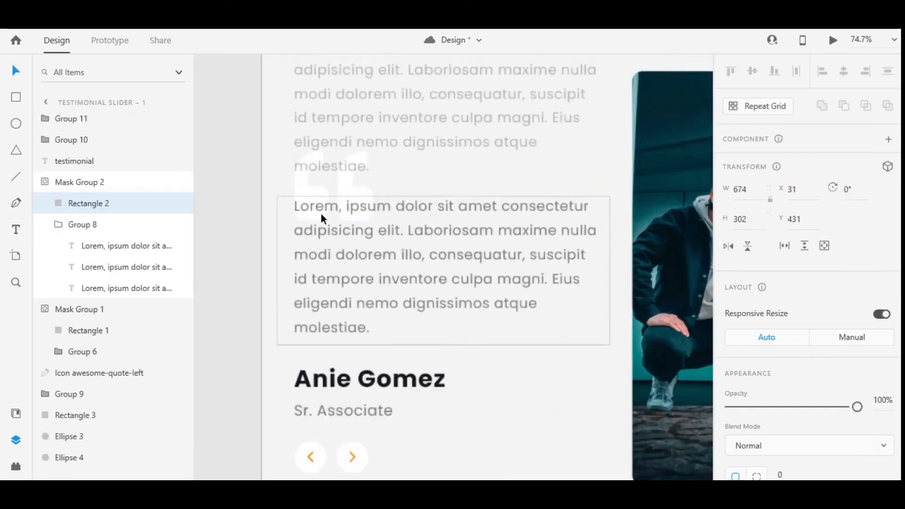
{"action": "left_click_drag", "start_coordinate": [236, 196], "coordinate": [235, 195]}
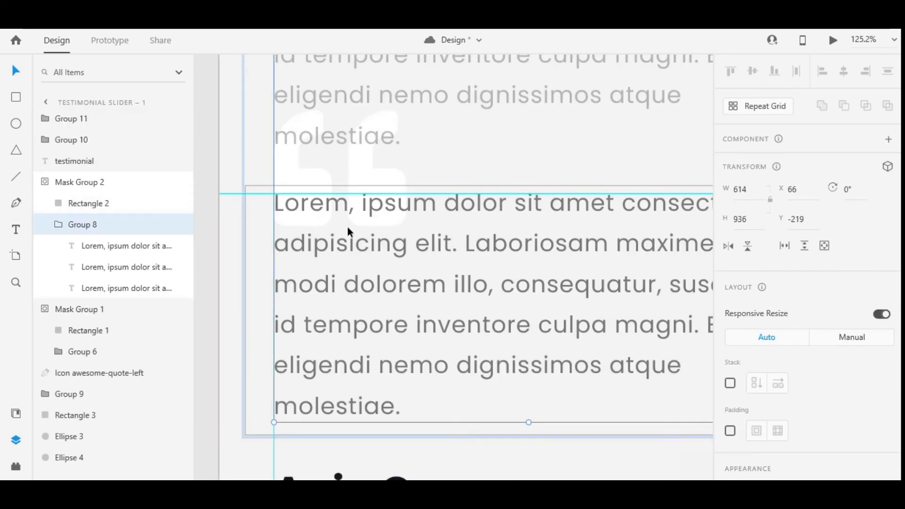
Shift the masked paragraph group down to Y 108 so the middle paragraph's first line meets the horizontal guide
{"action": "scroll", "coordinate": [348, 229], "scroll_direction": "down", "scroll_amount": 5}
{"action": "key", "text": "shift+Down"}
{"action": "key", "text": "shift+Down"}
{"action": "key", "text": "shift+Down"}
{"action": "key", "text": "shift+Down"}
{"action": "key", "text": "shift+Down"}
{"action": "key", "text": "shift+Down"}
{"action": "key", "text": "shift+Down"}
{"action": "key", "text": "shift+Down"}
{"action": "key", "text": "shift+Down"}
{"action": "key", "text": "shift+Down"}
{"action": "key", "text": "shift+Down"}
{"action": "key", "text": "shift+Down"}
{"action": "key", "text": "shift+Down"}
{"action": "key", "text": "shift+Down"}
{"action": "key", "text": "shift+Down"}
{"action": "key", "text": "shift+Down"}
{"action": "key", "text": "shift+Down"}
{"action": "key", "text": "shift+Down"}
{"action": "key", "text": "shift+Down"}
{"action": "key", "text": "shift+Down"}
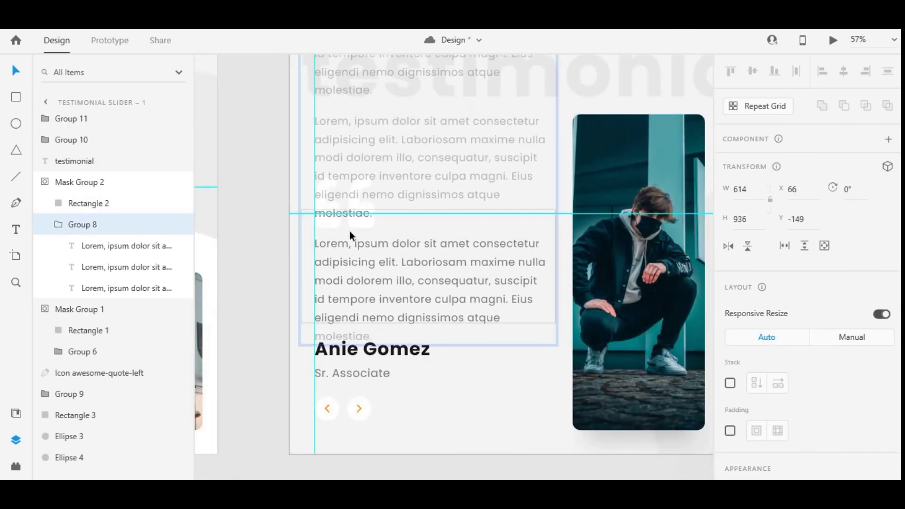
{"action": "key", "text": "shift+Up"}
{"action": "key", "text": "shift+Down"}
{"action": "key", "text": "shift+Down"}
{"action": "key", "text": "shift+Down"}
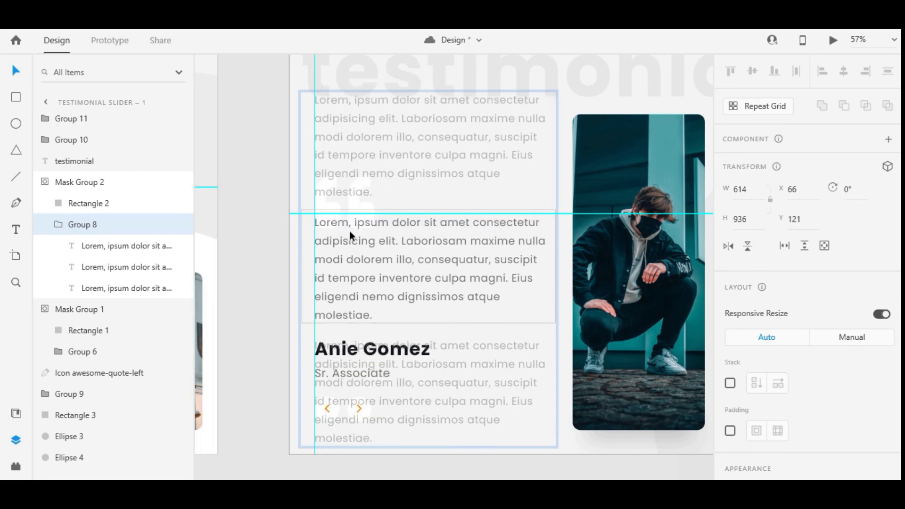
{"action": "key", "text": "shift+Up"}
{"action": "key", "text": "Up"}
{"action": "key", "text": "Up"}
{"action": "key", "text": "Up"}
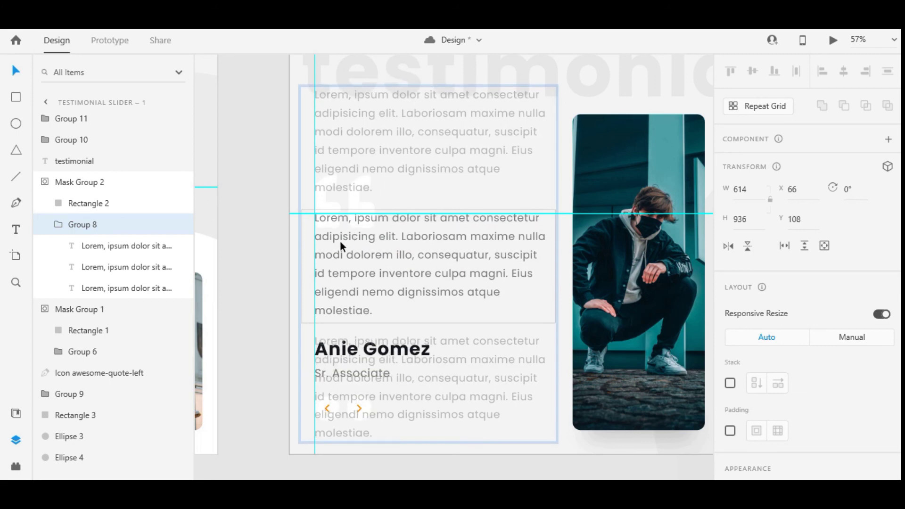
{"action": "left_click", "coordinate": [238, 290]}
Widen the name mask to the right and shift its name group to X -486, aligning the UI UX Designer entry with the vertical guide
{"action": "left_click", "coordinate": [423, 360]}
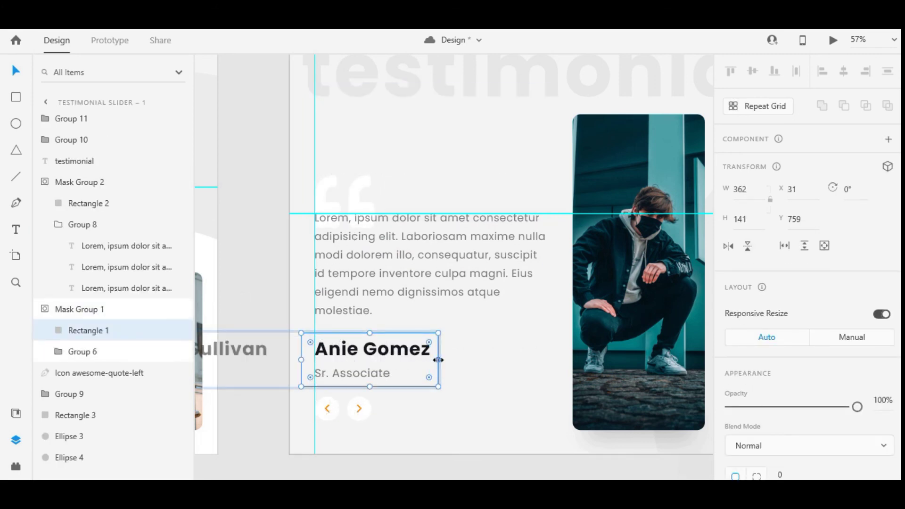
{"action": "left_click_drag", "start_coordinate": [438, 360], "coordinate": [507, 364]}
{"action": "left_click", "coordinate": [409, 359]}
{"action": "key", "text": "shift+Right"}
{"action": "key", "text": "shift+Right"}
{"action": "key", "text": "shift+Right"}
{"action": "key", "text": "shift+Right"}
{"action": "key", "text": "shift+Right"}
{"action": "key", "text": "shift+Right"}
{"action": "key", "text": "shift+Right"}
{"action": "key", "text": "shift+Right"}
{"action": "key", "text": "shift+Right"}
{"action": "key", "text": "shift+Right"}
{"action": "key", "text": "shift+Right"}
{"action": "key", "text": "shift+Right"}
{"action": "key", "text": "shift+Right"}
{"action": "key", "text": "shift+Right"}
{"action": "key", "text": "shift+Right"}
{"action": "key", "text": "shift+Right"}
{"action": "key", "text": "shift+Right"}
{"action": "key", "text": "shift+Right"}
{"action": "key", "text": "shift+Right"}
{"action": "key", "text": "shift+Right"}
{"action": "key", "text": "shift+Right"}
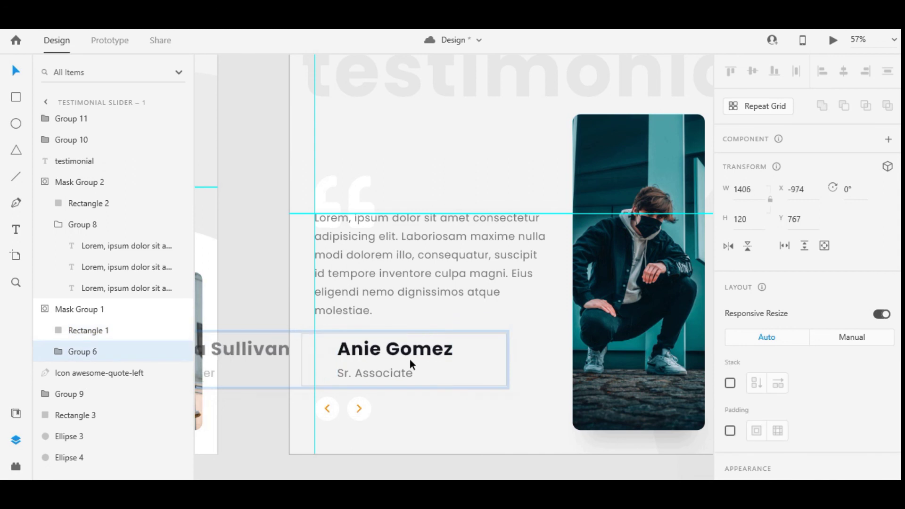
{"action": "key", "text": "shift+Right"}
{"action": "key", "text": "shift+Right"}
{"action": "key", "text": "shift+Right"}
{"action": "key", "text": "shift+Right"}
{"action": "key", "text": "shift+Right"}
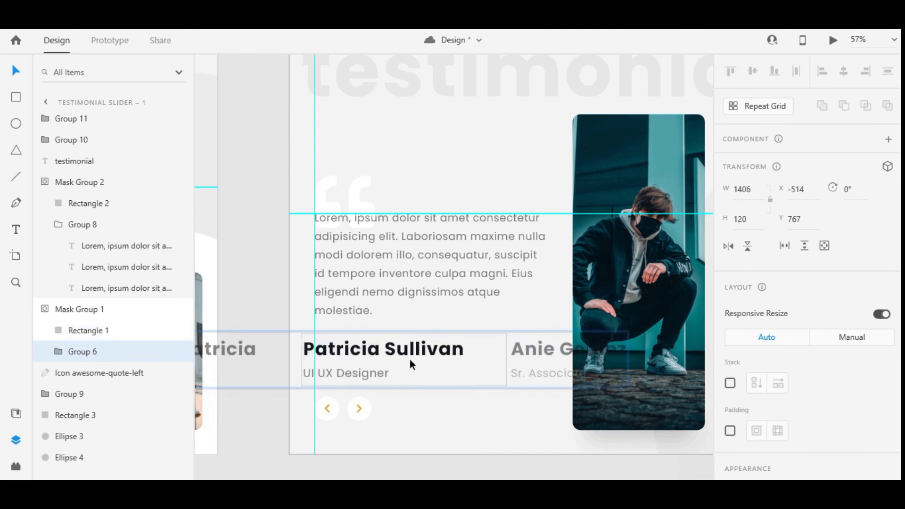
{"action": "key", "text": "Left"}
{"action": "key", "text": "Left"}
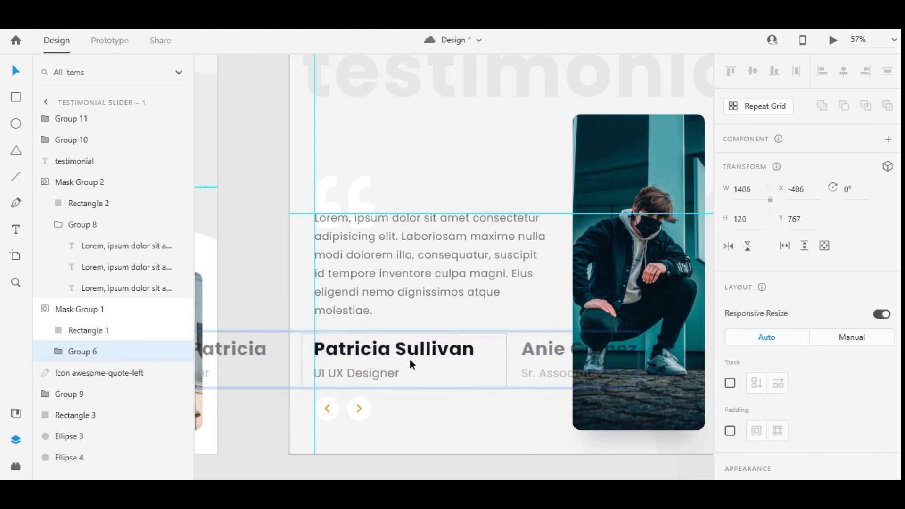
{"action": "scroll", "coordinate": [410, 360], "scroll_direction": "down", "scroll_amount": 3}
Duplicate the Testimonial Slider – 1 artboard to its right
{"action": "left_click", "coordinate": [516, 422]}
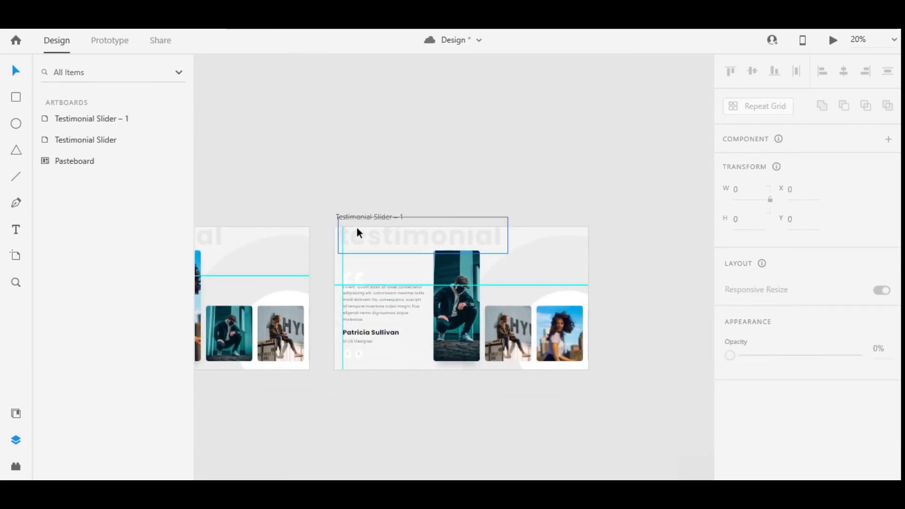
{"action": "left_click", "coordinate": [360, 219]}
{"action": "scroll", "coordinate": [361, 218], "scroll_direction": "down", "scroll_amount": 3}
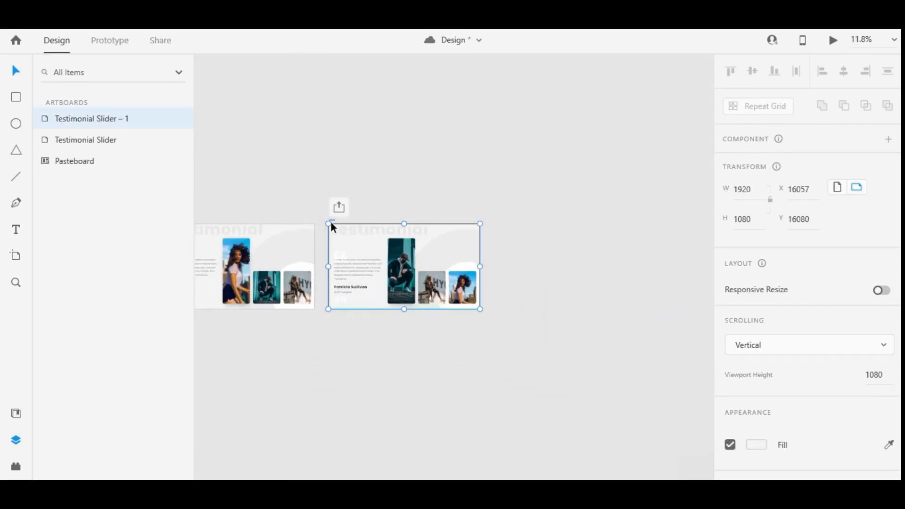
{"action": "left_click_drag", "start_coordinate": [331, 220], "coordinate": [495, 219]}
Shift the three small photo cards in the newest artboard left to X 750, in line with the tall card
{"action": "scroll", "coordinate": [481, 265], "scroll_direction": "up", "scroll_amount": 5}
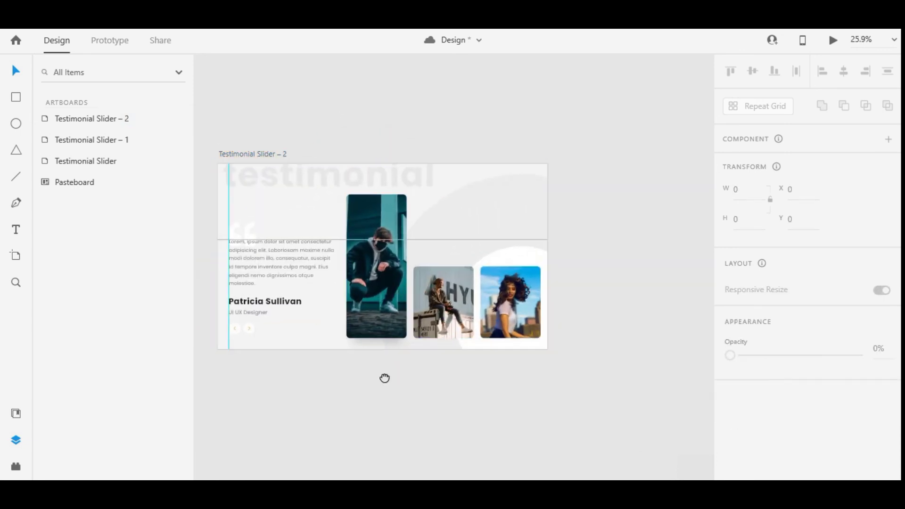
{"action": "left_click", "coordinate": [410, 281]}
{"action": "double_click", "coordinate": [409, 282]}
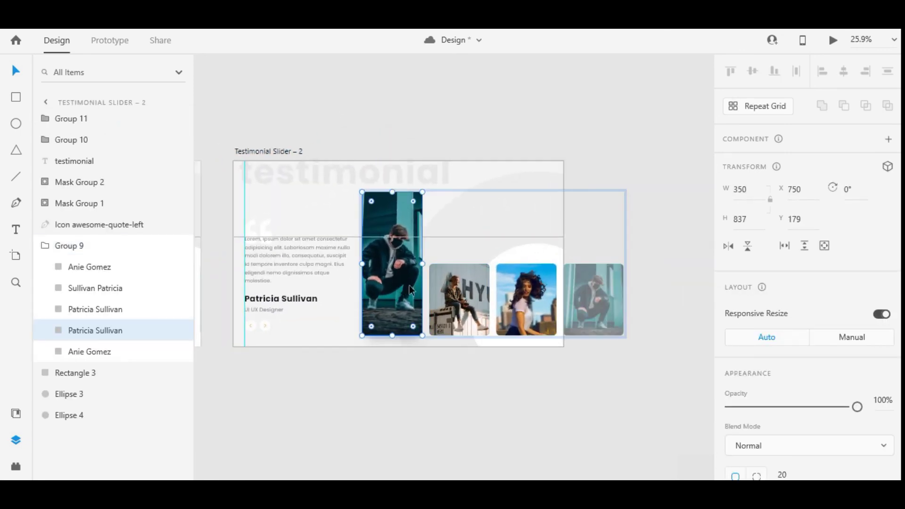
{"action": "left_click", "coordinate": [462, 300]}
{"action": "left_click", "coordinate": [518, 297], "text": "shift"}
{"action": "left_click", "coordinate": [595, 304], "text": "shift"}
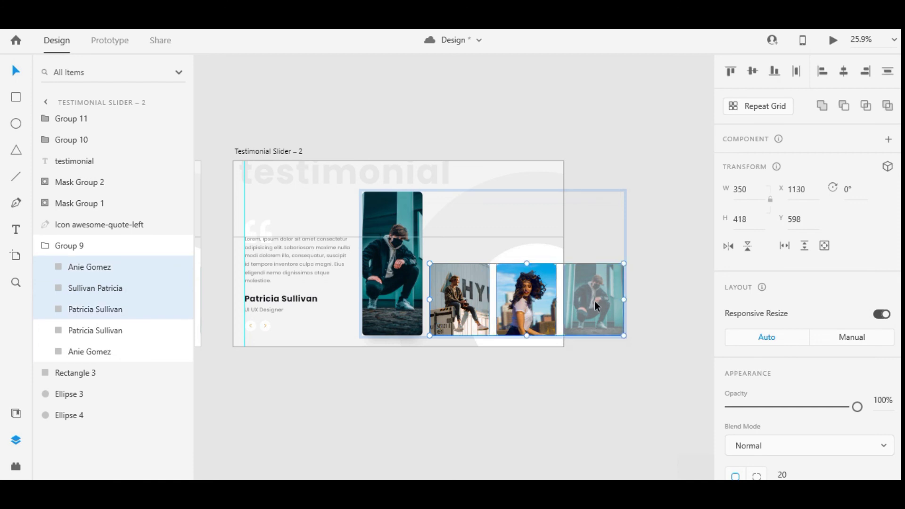
{"action": "key", "text": "shift+Left"}
{"action": "key", "text": "shift+Left"}
{"action": "key", "text": "shift+Left"}
{"action": "key", "text": "shift+Left"}
{"action": "key", "text": "shift+Left"}
{"action": "key", "text": "shift+Left"}
{"action": "key", "text": "shift+Left"}
{"action": "key", "text": "shift+Left"}
{"action": "key", "text": "shift+Left"}
{"action": "key", "text": "shift+Left"}
{"action": "key", "text": "shift+Left"}
{"action": "key", "text": "shift+Left"}
{"action": "key", "text": "shift+Left"}
{"action": "key", "text": "shift+Left"}
{"action": "key", "text": "shift+Left"}
{"action": "key", "text": "shift+Left"}
{"action": "key", "text": "shift+Left"}
{"action": "key", "text": "shift+Left"}
{"action": "key", "text": "shift+Left"}
{"action": "key", "text": "shift+Left"}
{"action": "key", "text": "shift+Left"}
{"action": "key", "text": "shift+Left"}
{"action": "key", "text": "shift+Left"}
{"action": "key", "text": "shift+Left"}
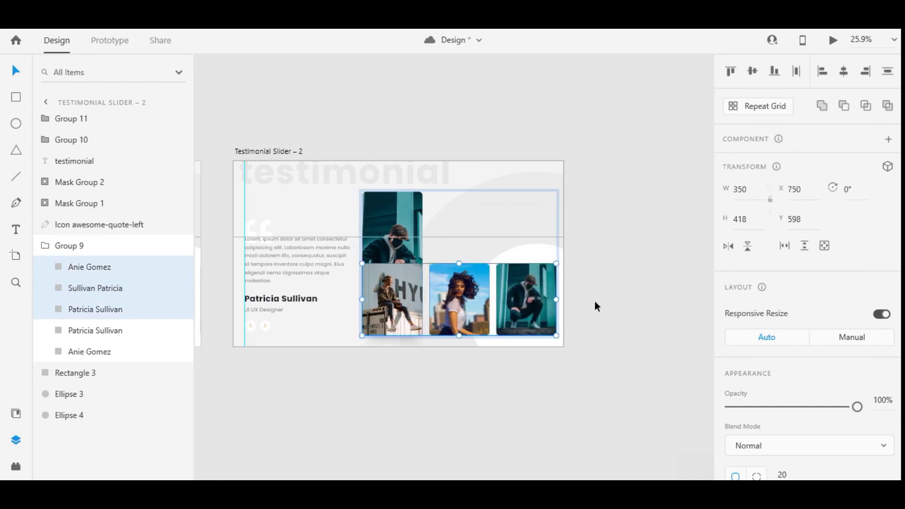
Set the opacity of the crouching man's tall card in the newest artboard to 0%
{"action": "left_click", "coordinate": [400, 232]}
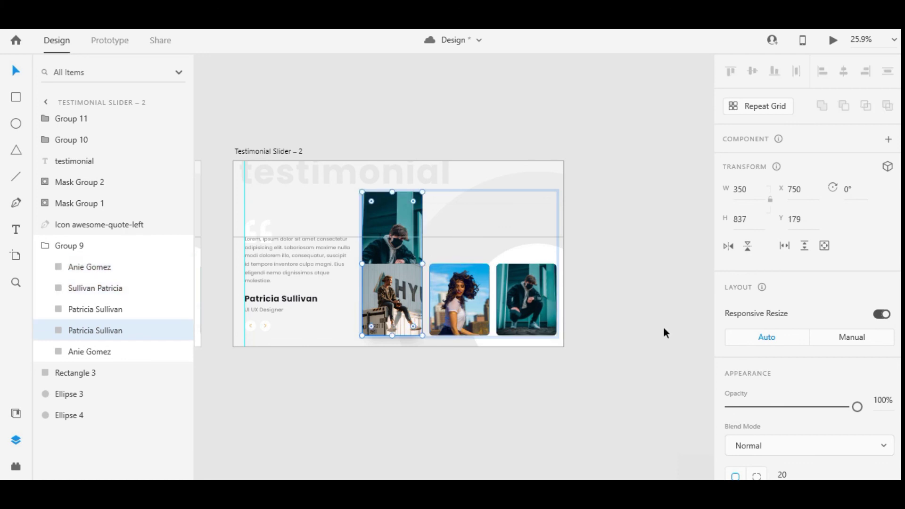
{"action": "scroll", "coordinate": [841, 290], "scroll_direction": "down", "scroll_amount": 4}
{"action": "left_click_drag", "start_coordinate": [858, 214], "coordinate": [726, 216]}
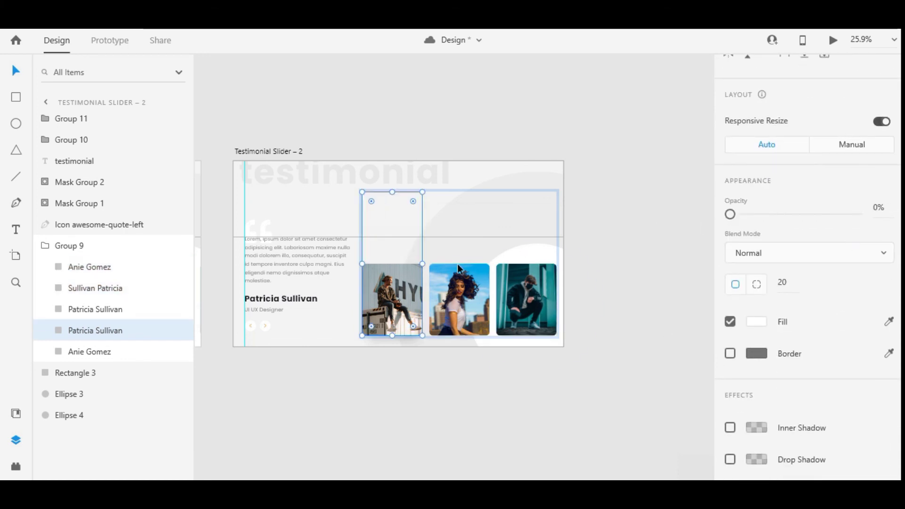
Stretch the seated man's small card upward to the full height of the hidden tall card
{"action": "left_click", "coordinate": [389, 272]}
{"action": "left_click_drag", "start_coordinate": [393, 263], "coordinate": [392, 192]}
{"action": "left_click", "coordinate": [415, 360]}
Shift the masked paragraph group in the newest artboard down to Y 435 so the topmost paragraph meets the horizontal guide
{"action": "scroll", "coordinate": [401, 323], "scroll_direction": "down", "scroll_amount": 2}
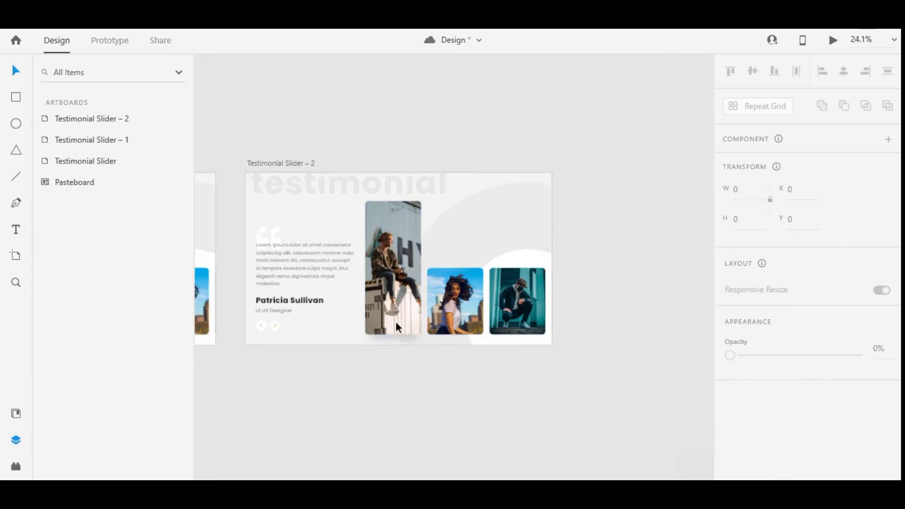
{"action": "left_click_drag", "start_coordinate": [353, 312], "coordinate": [417, 298]}
{"action": "left_click", "coordinate": [387, 251]}
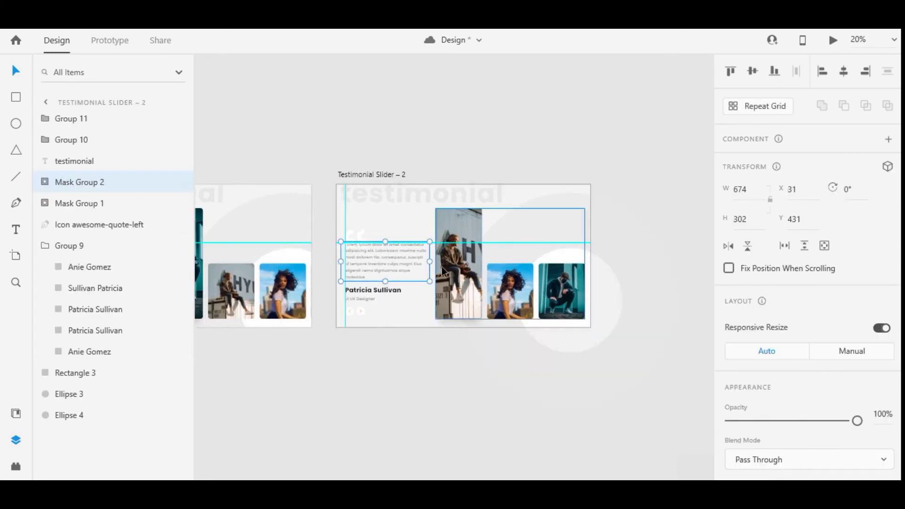
{"action": "double_click", "coordinate": [403, 257]}
{"action": "scroll", "coordinate": [380, 262], "scroll_direction": "up", "scroll_amount": 5}
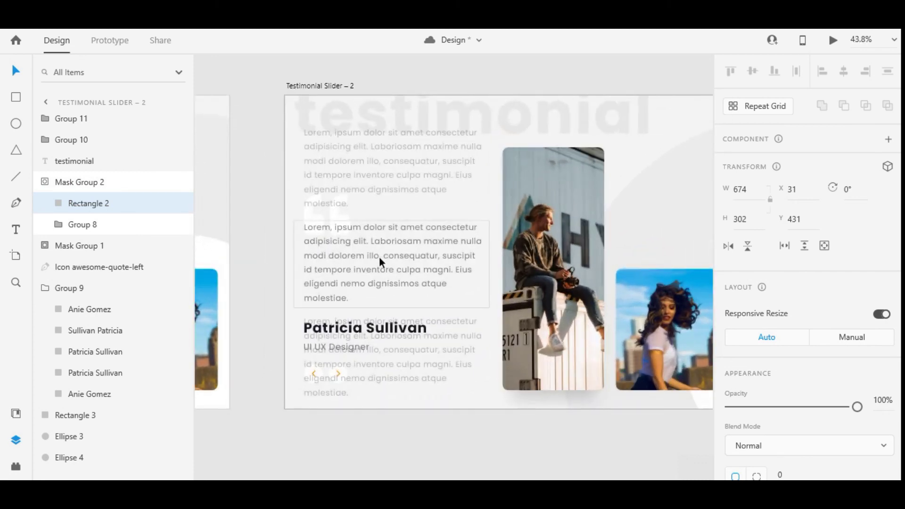
{"action": "left_click", "coordinate": [380, 262]}
{"action": "key", "text": "shift+Down"}
{"action": "key", "text": "shift+Down"}
{"action": "key", "text": "shift+Down"}
{"action": "key", "text": "shift+Down"}
{"action": "key", "text": "shift+Down"}
{"action": "key", "text": "shift+Down"}
{"action": "key", "text": "shift+Down"}
{"action": "key", "text": "shift+Down"}
{"action": "key", "text": "shift+Down"}
{"action": "key", "text": "shift+Down"}
{"action": "key", "text": "shift+Down"}
{"action": "key", "text": "shift+Down"}
{"action": "key", "text": "shift+Down"}
{"action": "key", "text": "shift+Down"}
{"action": "key", "text": "shift+Down"}
{"action": "key", "text": "shift+Down"}
{"action": "key", "text": "shift+Down"}
{"action": "key", "text": "shift+Down"}
{"action": "key", "text": "shift+Down"}
{"action": "key", "text": "shift+Down"}
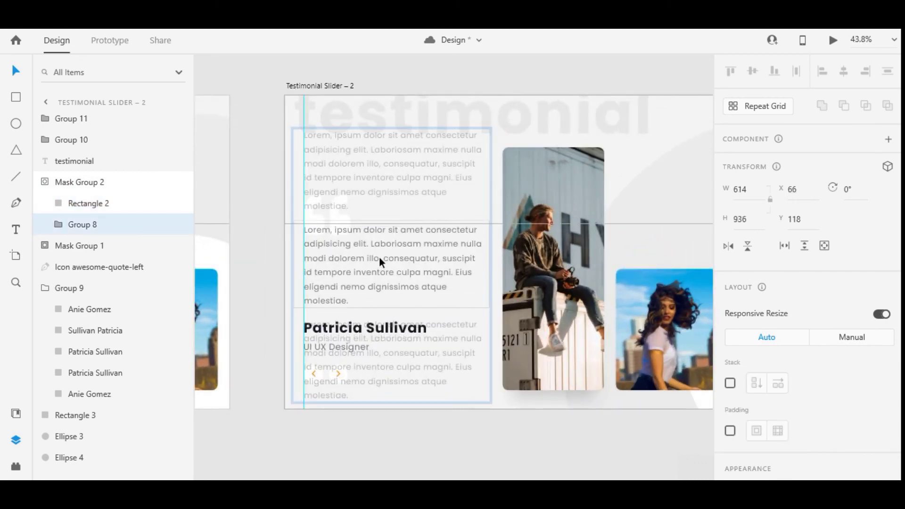
{"action": "key", "text": "shift+Down"}
{"action": "key", "text": "shift+Down"}
{"action": "key", "text": "shift+Down"}
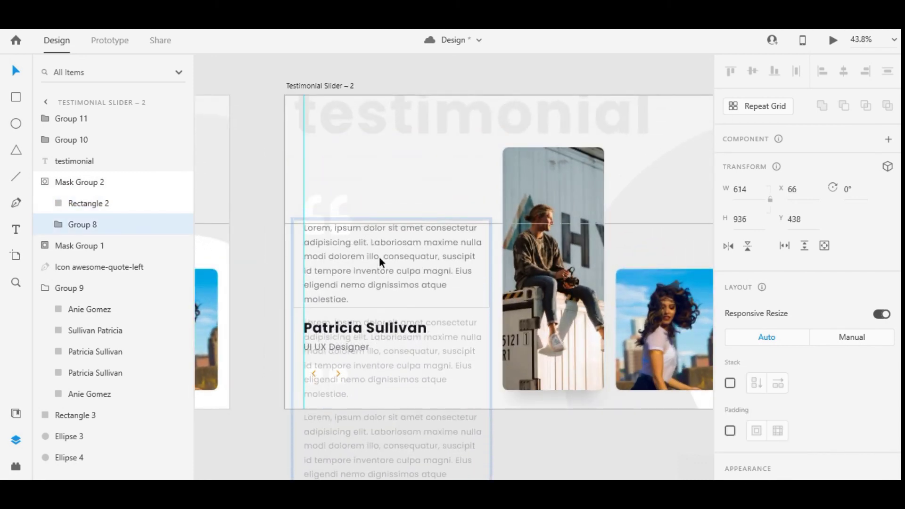
{"action": "scroll", "coordinate": [381, 262], "scroll_direction": "up", "scroll_amount": 3}
{"action": "key", "text": "Up"}
{"action": "key", "text": "Up"}
{"action": "key", "text": "Up"}
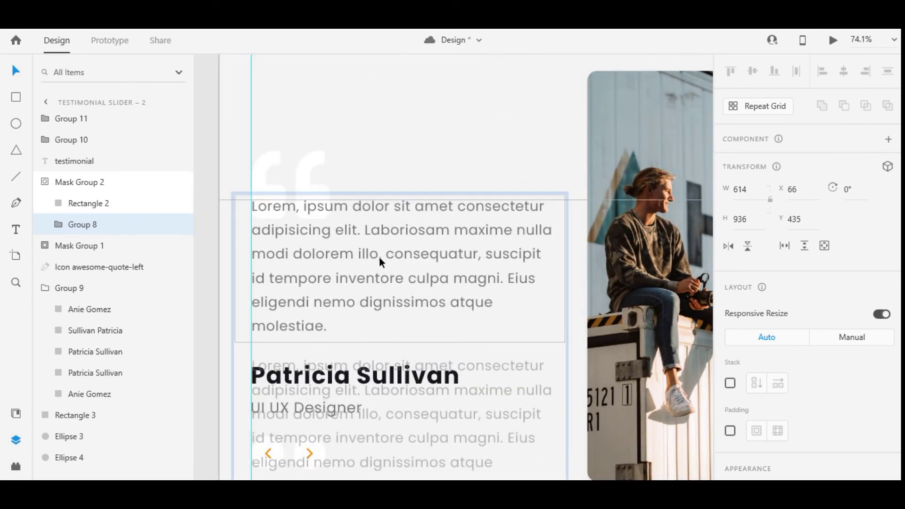
{"action": "scroll", "coordinate": [369, 257], "scroll_direction": "down", "scroll_amount": 2}
{"action": "left_click", "coordinate": [572, 469]}
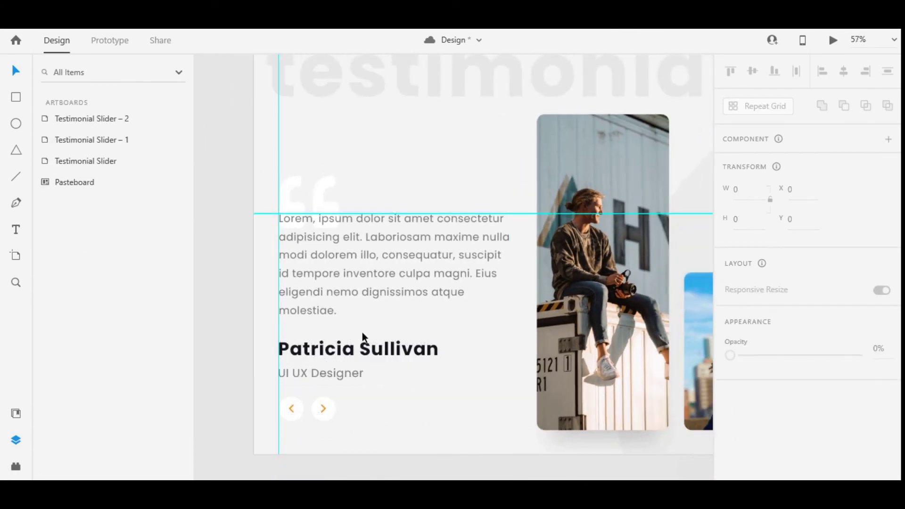
Shift the masked name group in the newest artboard right to X 64 so the Product Manager entry meets the vertical guide
{"action": "left_click", "coordinate": [363, 340]}
{"action": "double_click", "coordinate": [349, 359]}
{"action": "key", "text": "shift+Right"}
{"action": "key", "text": "shift+Right"}
{"action": "key", "text": "shift+Right"}
{"action": "key", "text": "shift+Right"}
{"action": "key", "text": "shift+Right"}
{"action": "key", "text": "shift+Right"}
{"action": "key", "text": "shift+Right"}
{"action": "key", "text": "shift+Right"}
{"action": "key", "text": "shift+Right"}
{"action": "key", "text": "shift+Right"}
{"action": "key", "text": "shift+Right"}
{"action": "key", "text": "shift+Right"}
{"action": "key", "text": "shift+Right"}
{"action": "key", "text": "shift+Right"}
{"action": "key", "text": "shift+Right"}
{"action": "key", "text": "shift+Right"}
{"action": "key", "text": "shift+Right"}
{"action": "key", "text": "shift+Right"}
{"action": "key", "text": "shift+Right"}
{"action": "key", "text": "shift+Right"}
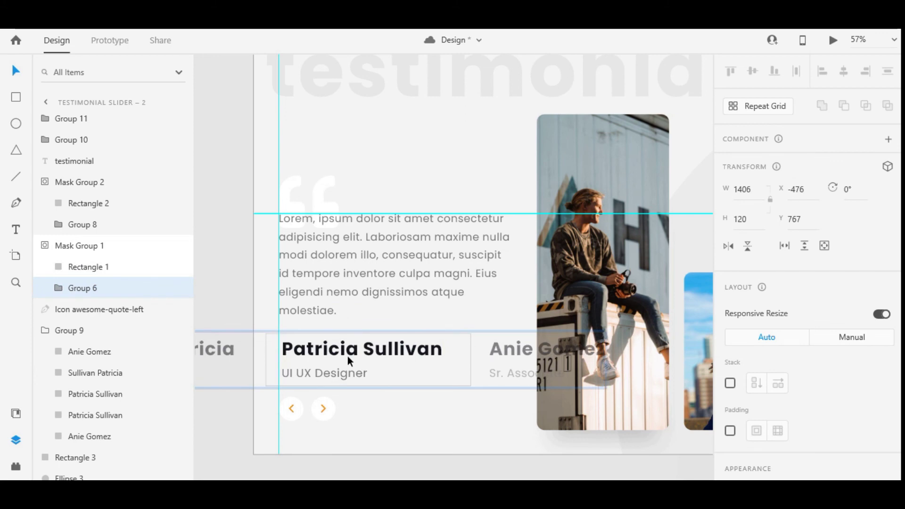
{"action": "key", "text": "shift+Right"}
{"action": "key", "text": "shift+Right"}
{"action": "key", "text": "shift+Right"}
{"action": "key", "text": "shift+Right"}
{"action": "key", "text": "shift+Right"}
{"action": "key", "text": "shift+Right"}
{"action": "key", "text": "shift+Right"}
{"action": "key", "text": "shift+Right"}
{"action": "key", "text": "shift+Right"}
{"action": "key", "text": "shift+Right"}
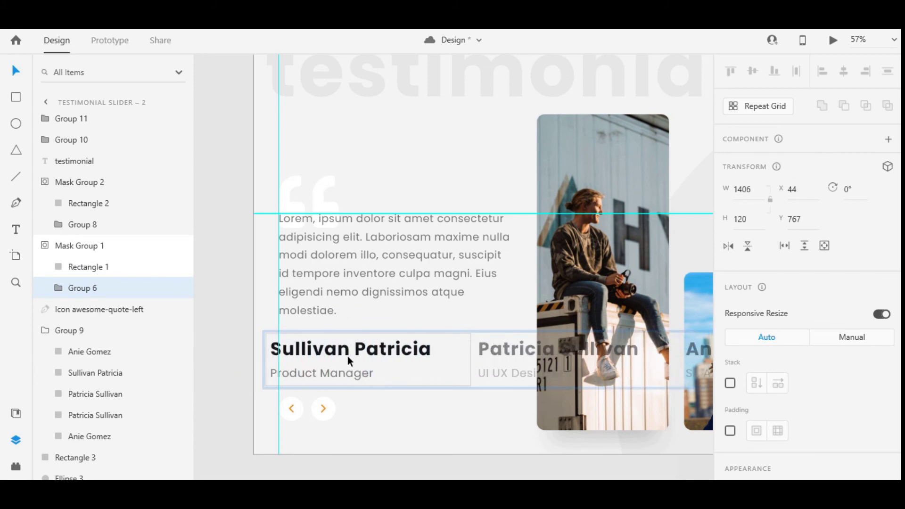
{"action": "scroll", "coordinate": [386, 353], "scroll_direction": "down", "scroll_amount": 8}
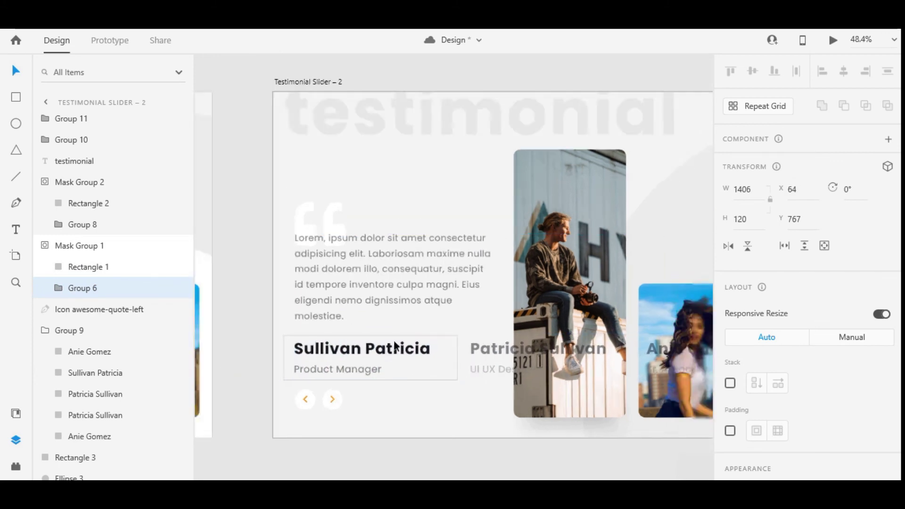
{"action": "left_click", "coordinate": [431, 396]}
Switch to prototyping and link the first artboard's next arrow to Testimonial Slider – 1
{"action": "scroll", "coordinate": [431, 396], "scroll_direction": "down", "scroll_amount": 2}
{"action": "left_click_drag", "start_coordinate": [410, 394], "coordinate": [514, 313]}
{"action": "left_click", "coordinate": [105, 43]}
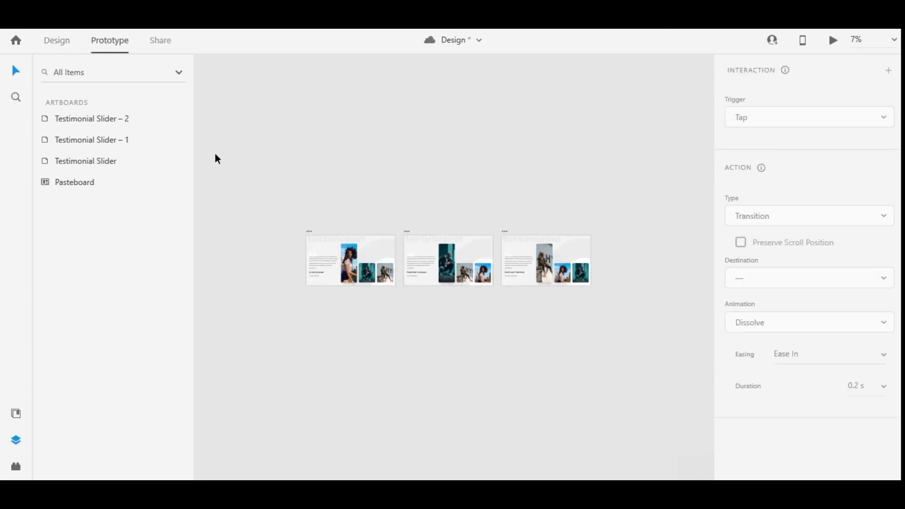
{"action": "left_click", "coordinate": [311, 230]}
{"action": "scroll", "coordinate": [320, 238], "scroll_direction": "up", "scroll_amount": 2}
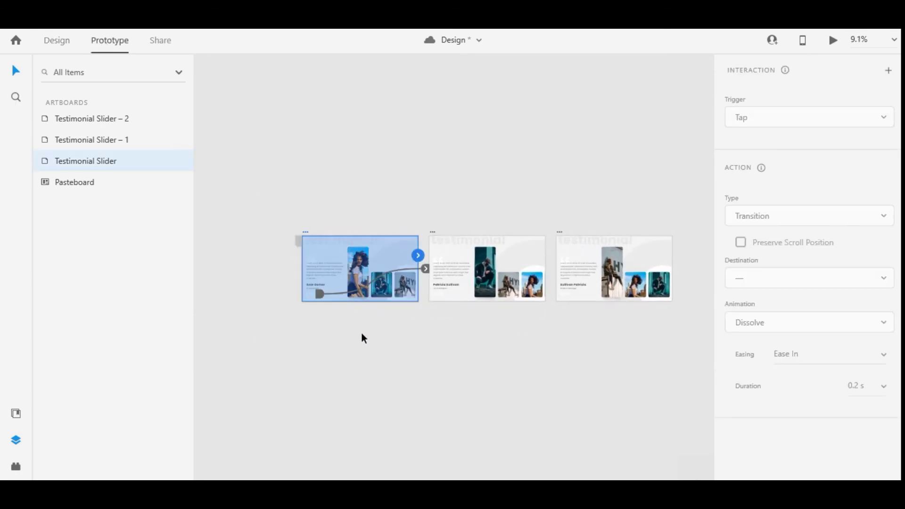
{"action": "left_click", "coordinate": [427, 271]}
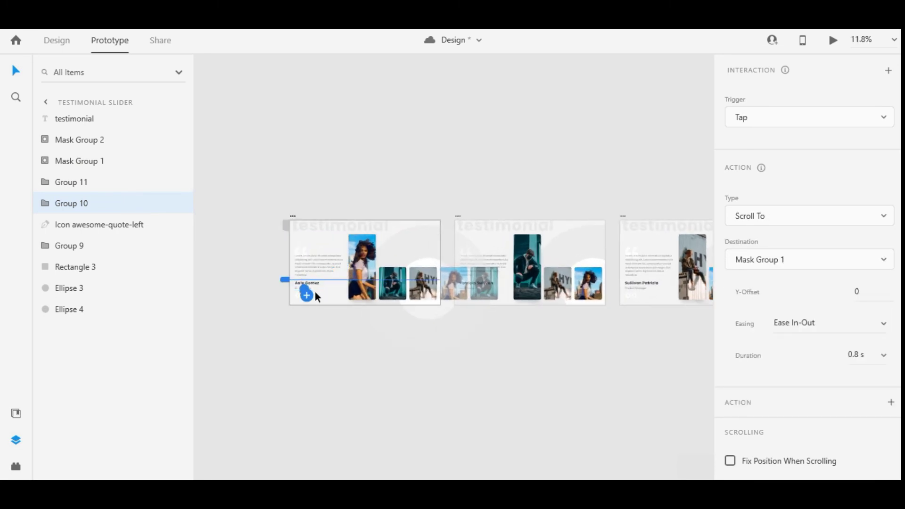
{"action": "scroll", "coordinate": [313, 297], "scroll_direction": "up", "scroll_amount": 5}
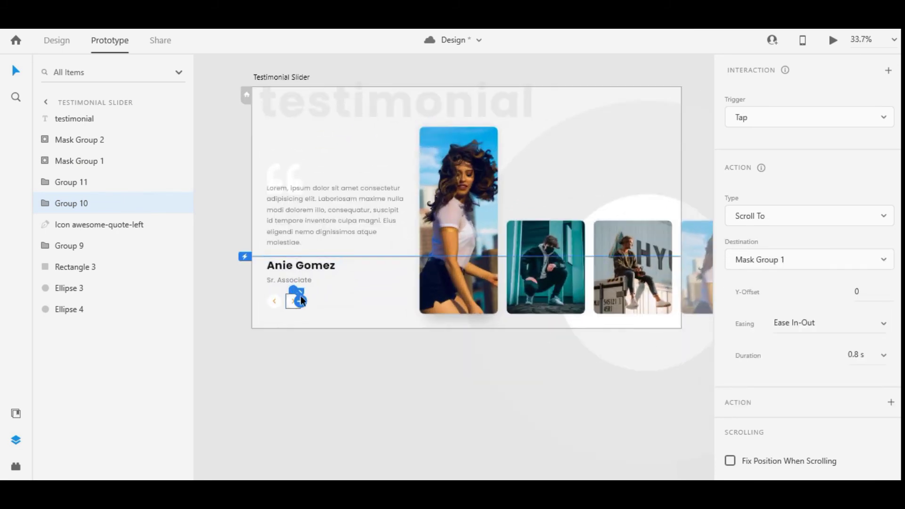
{"action": "scroll", "coordinate": [301, 300], "scroll_direction": "up", "scroll_amount": 5}
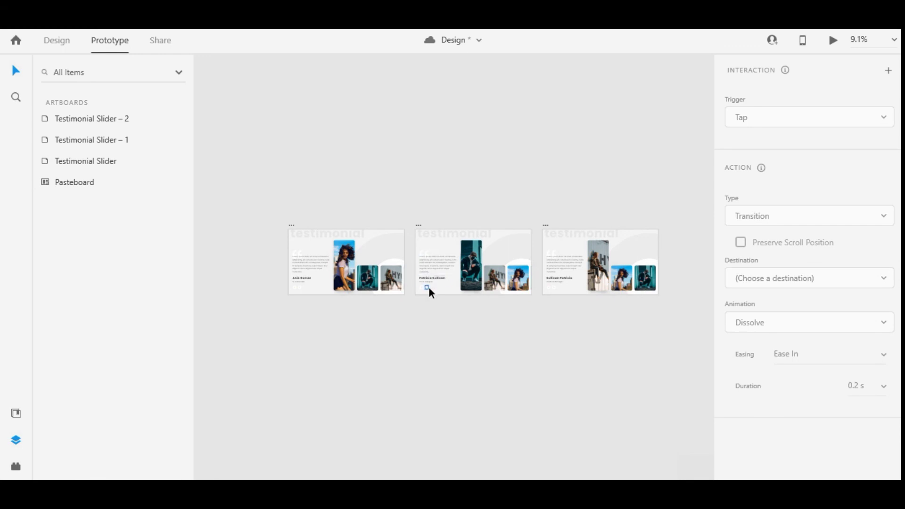
Link the arrows of the second and third artboards to their neighbouring artboards using Auto-Animate, Ease In-Out and 0.8 s
{"action": "left_click", "coordinate": [430, 291]}
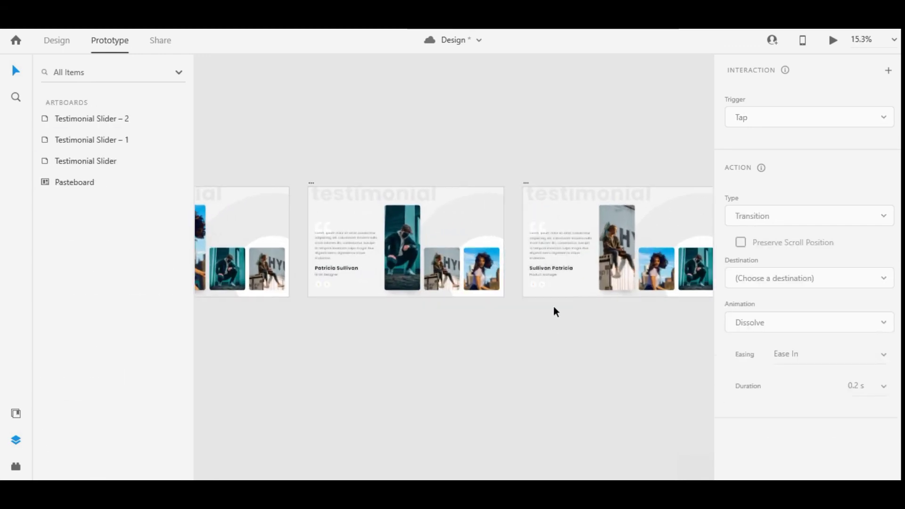
{"action": "left_click", "coordinate": [534, 285]}
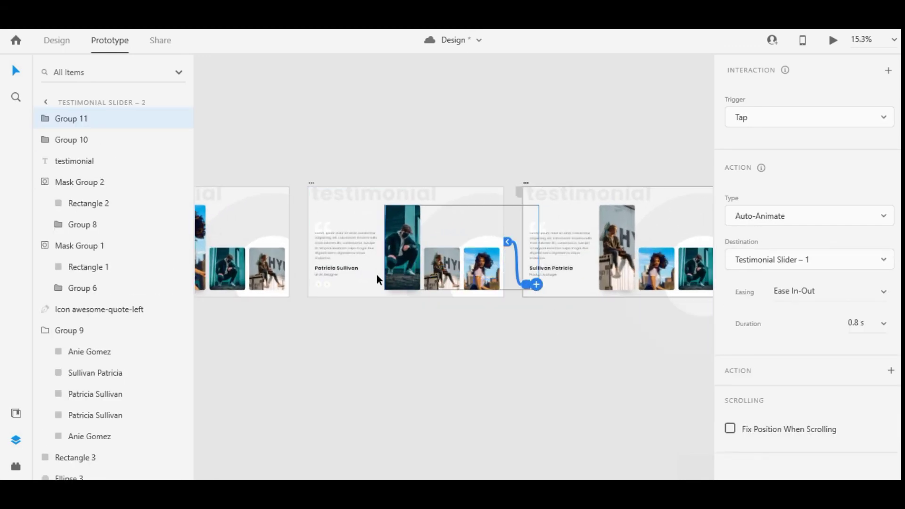
{"action": "left_click", "coordinate": [329, 285]}
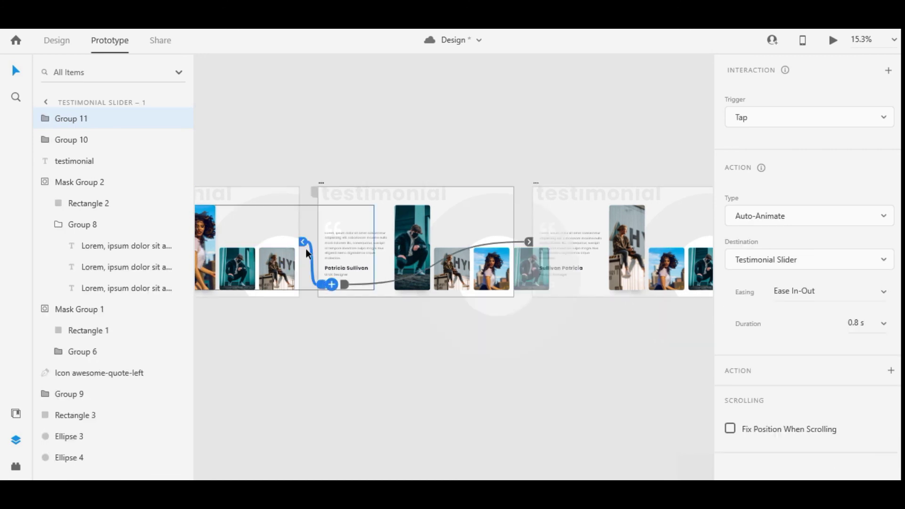
{"action": "scroll", "coordinate": [307, 264], "scroll_direction": "down", "scroll_amount": 3}
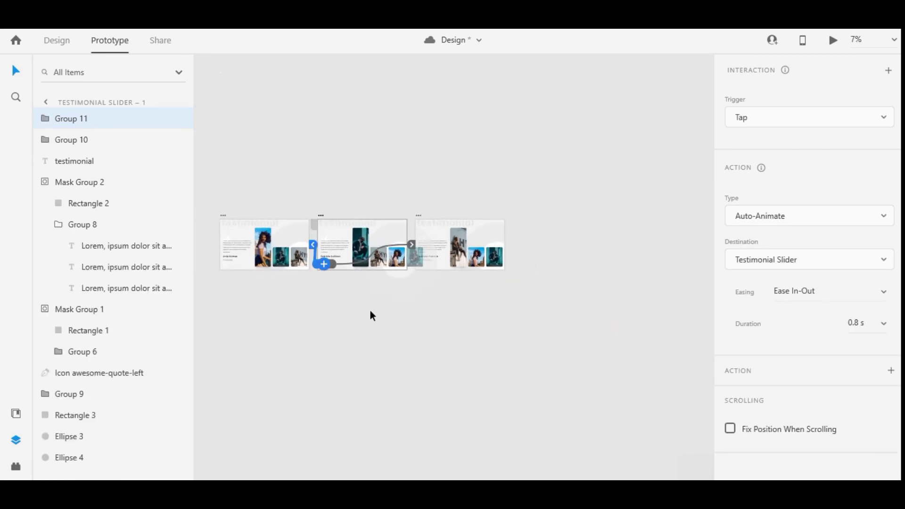
{"action": "left_click", "coordinate": [397, 313]}
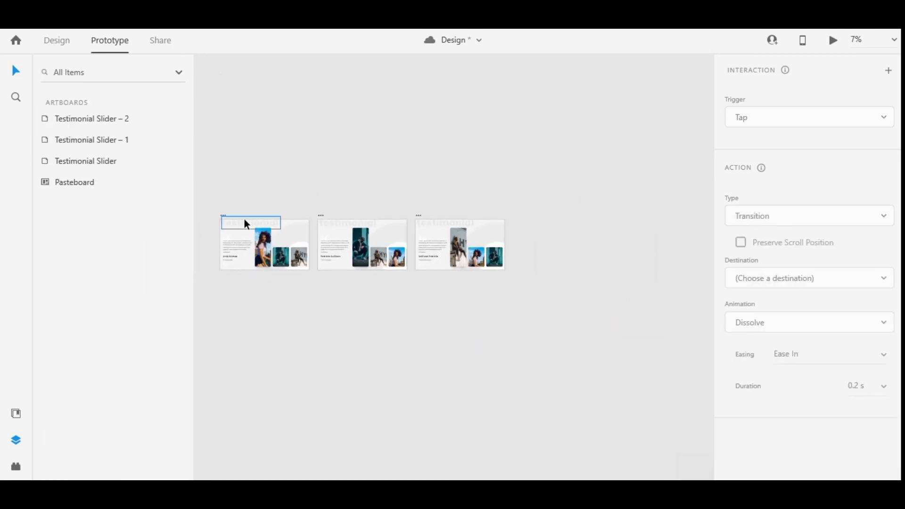
Preview the prototype from the first artboard, advancing two slides with the next arrow and returning with the previous arrow
{"action": "left_click", "coordinate": [230, 218]}
{"action": "key", "text": "ctrl+Return"}
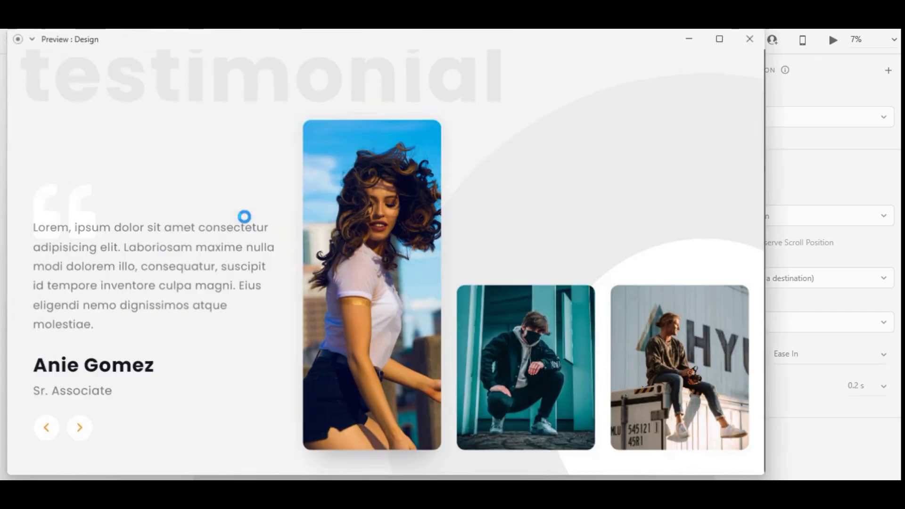
{"action": "left_click", "coordinate": [80, 428]}
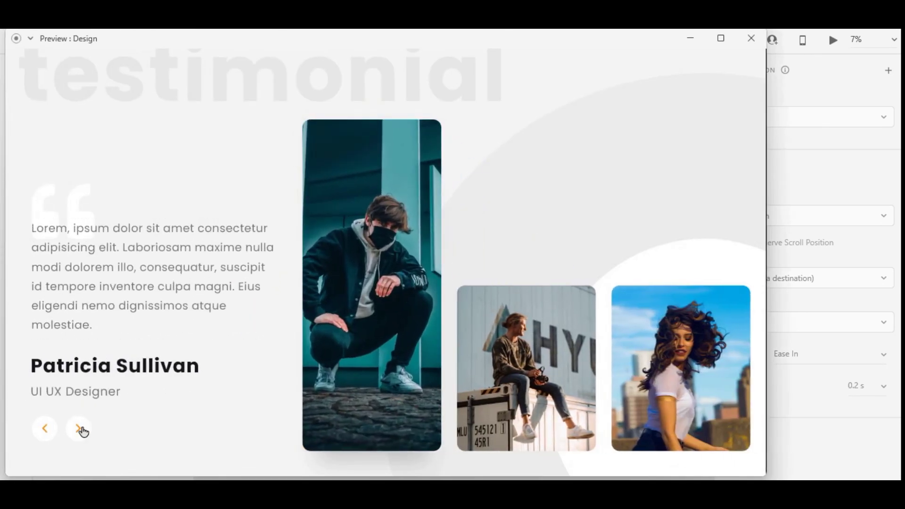
{"action": "left_click", "coordinate": [81, 428]}
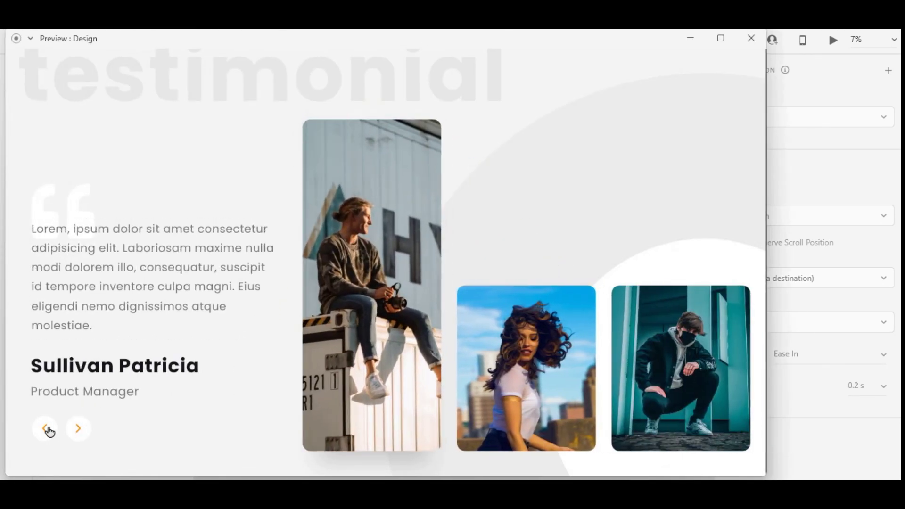
{"action": "left_click", "coordinate": [47, 430]}
{"action": "left_click", "coordinate": [47, 430]}
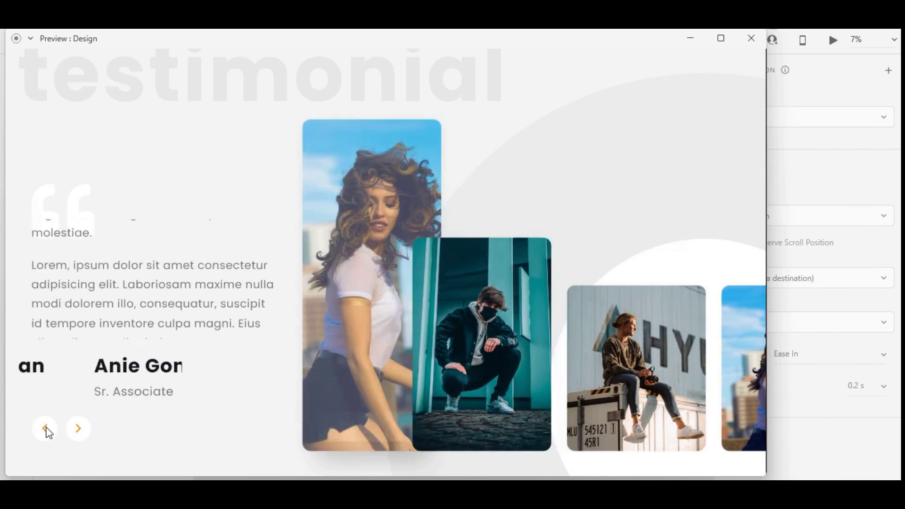